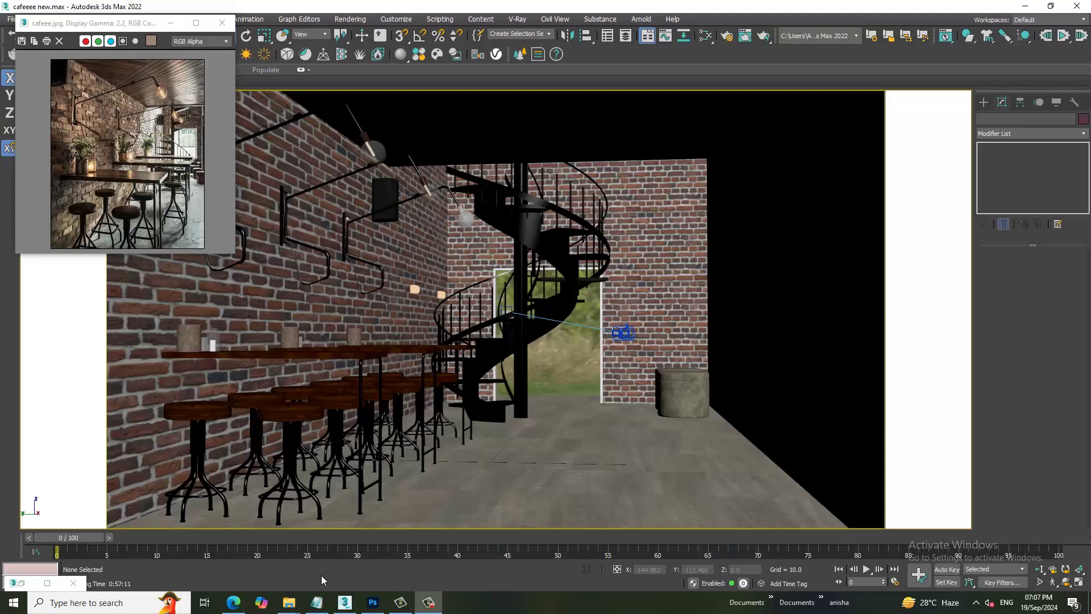
# Glance at the tutorial title note in Notepad, then go back to the cafe scene
pyautogui.click(317, 601)
pyautogui.moveTo(306, 319); pyautogui.dragTo(2, 8)
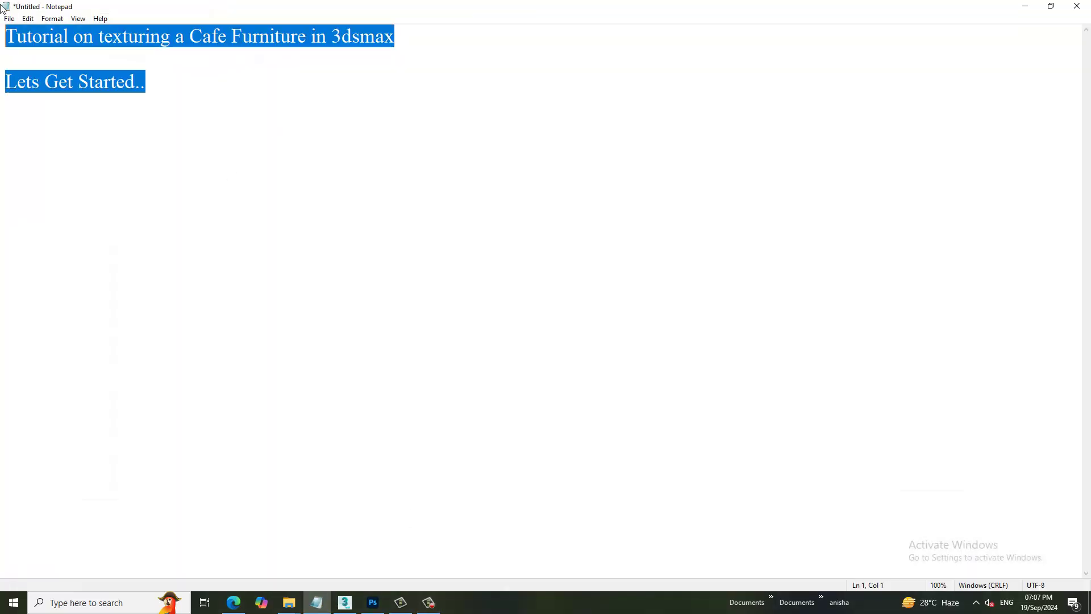
pyautogui.click(1025, 6)
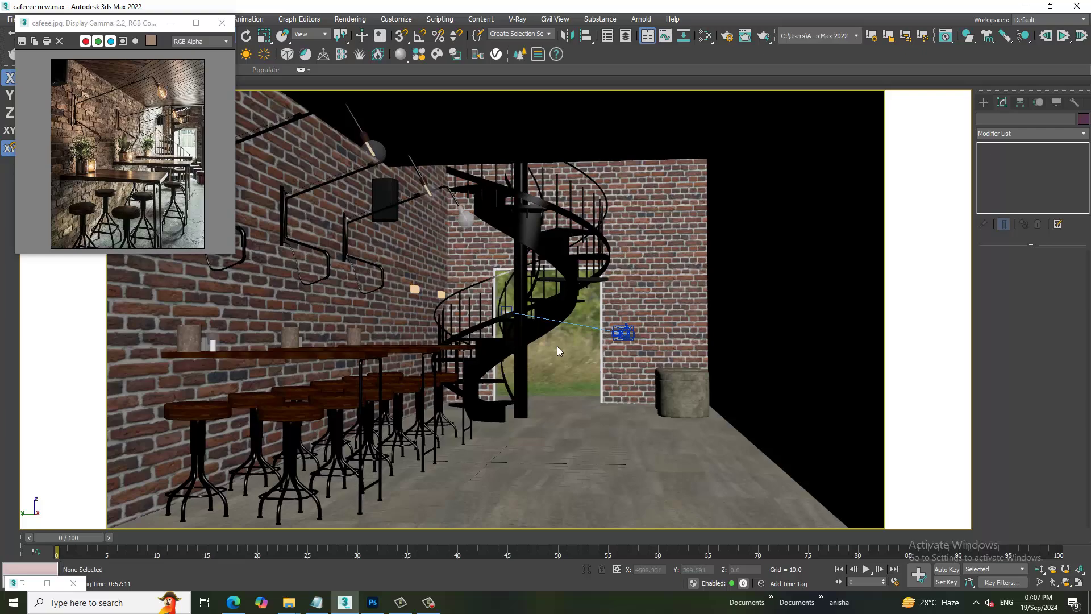
# In the Perspective view, frame the cafe and select the wall pillars object Line021
pyautogui.press('p')
pyautogui.moveTo(543, 342)
pyautogui.keyDown('alt'); pyautogui.mouseDown(button='middle')
pyautogui.moveTo(750, 311)
pyautogui.moveTo(625, 258)
pyautogui.moveTo(580, 305)
pyautogui.moveTo(678, 338)
pyautogui.mouseUp(button='middle'); pyautogui.keyUp('alt')
pyautogui.scroll(5, 750, 312)
pyautogui.scroll(3, 625, 258)
pyautogui.scroll(3, 625, 258)
pyautogui.click(625, 259)
# Assign the dark Material #59 to Line021 via the Slate Material Editor
pyautogui.press('m')
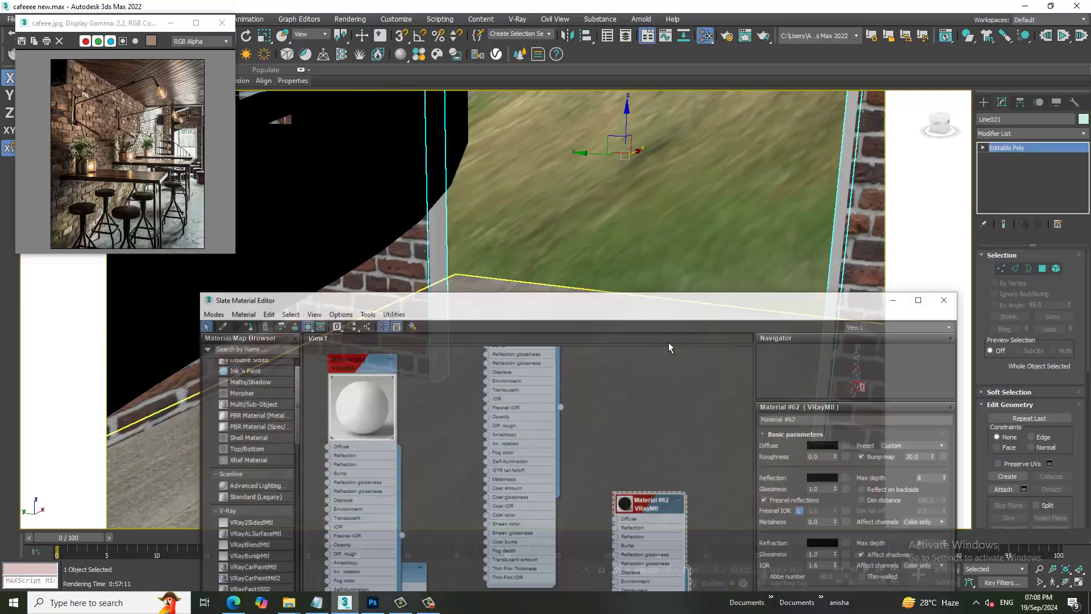
pyautogui.moveTo(616, 447); pyautogui.dragTo(637, 458, button='middle')
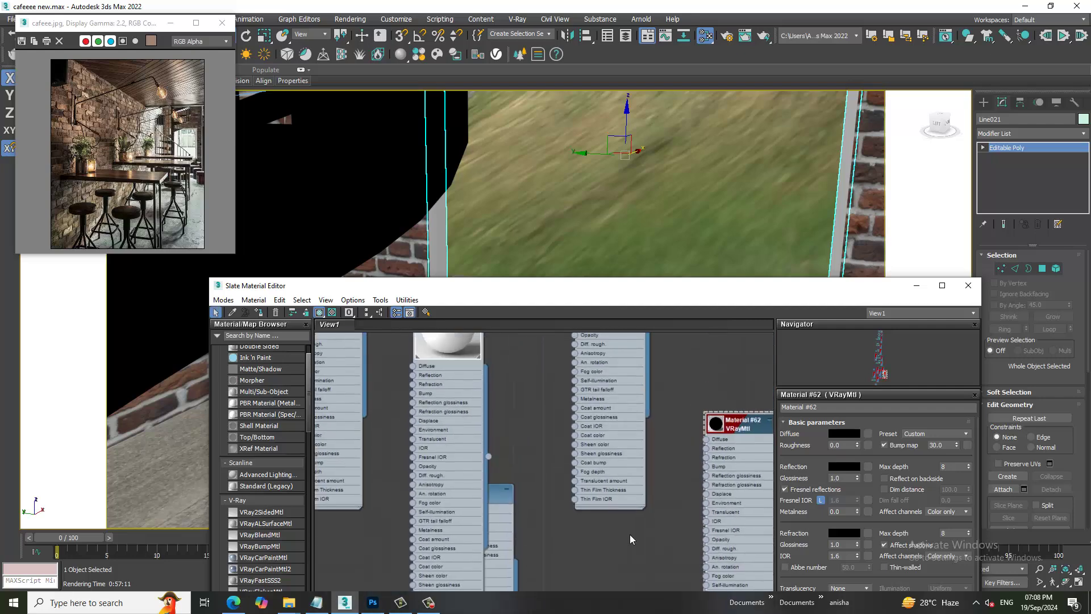
pyautogui.doubleClick(637, 458)
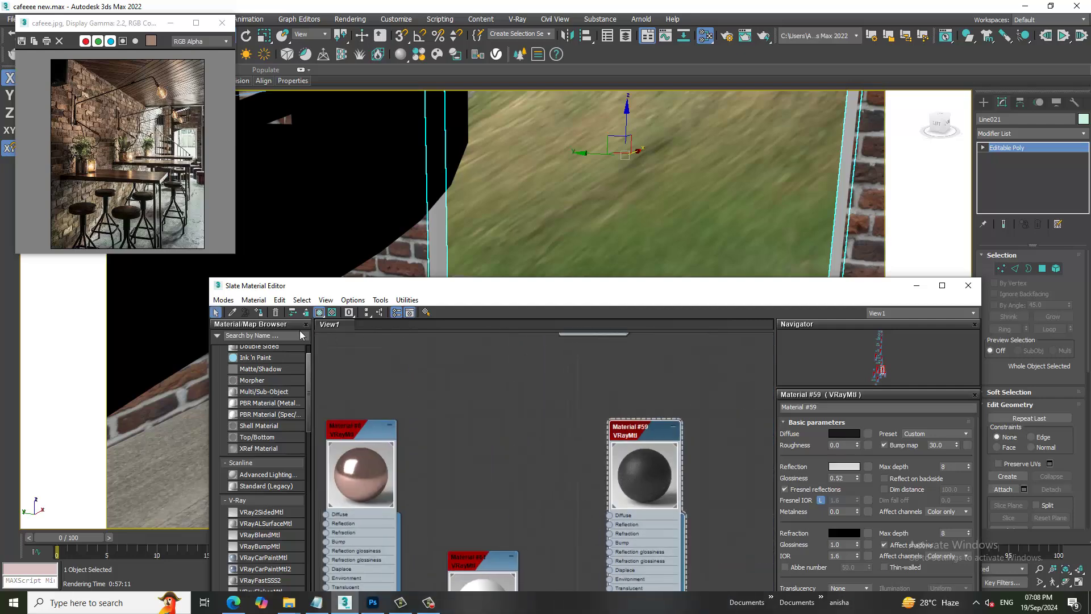
pyautogui.click(259, 312)
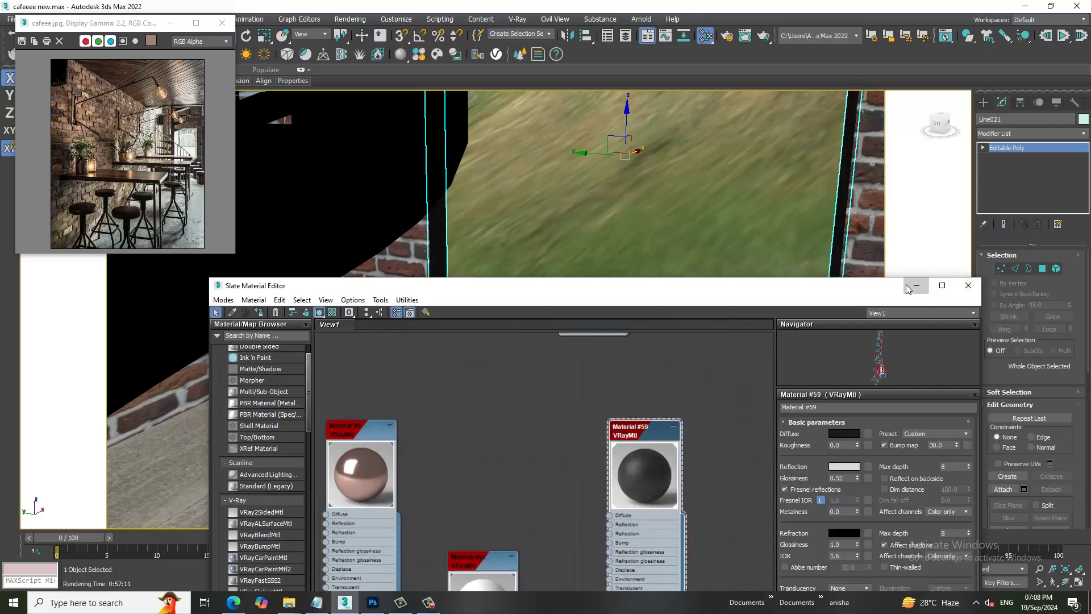
pyautogui.click(968, 285)
pyautogui.click(555, 277)
pyautogui.scroll(-3, 522, 283)
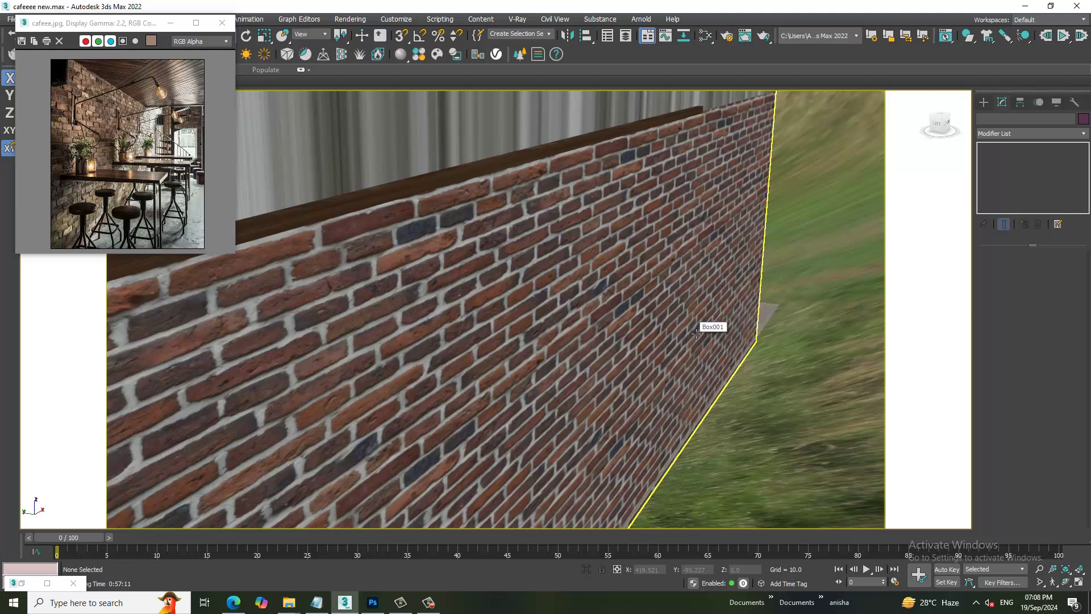
# Select the small panel group Group017 on the table and frame it in view
pyautogui.press('z')
pyautogui.scroll(5, 489, 386)
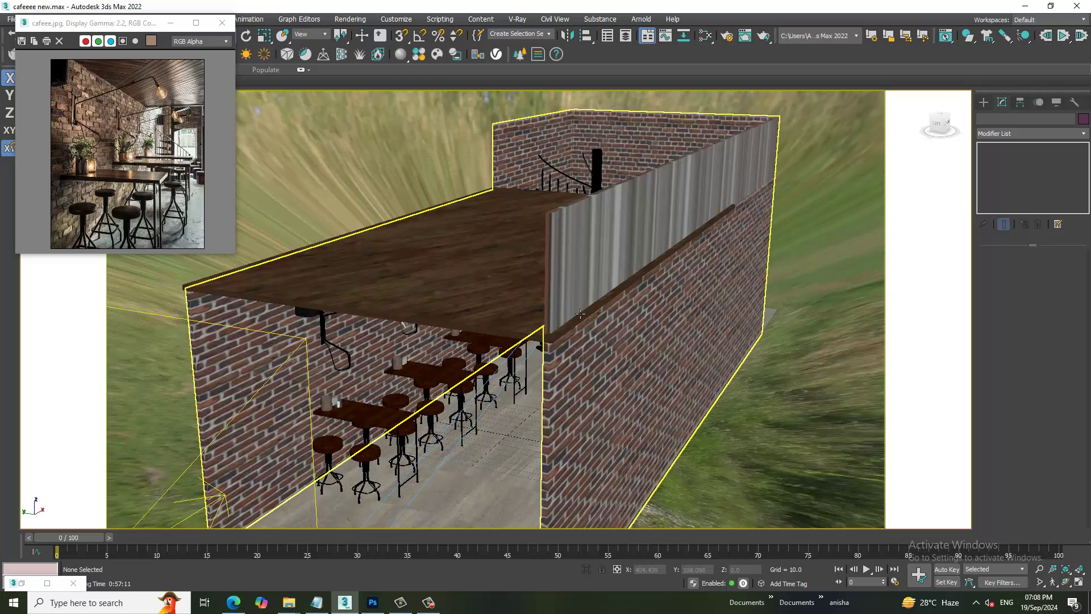
pyautogui.scroll(5, 457, 375)
pyautogui.scroll(-5, 458, 375)
pyautogui.click(290, 375)
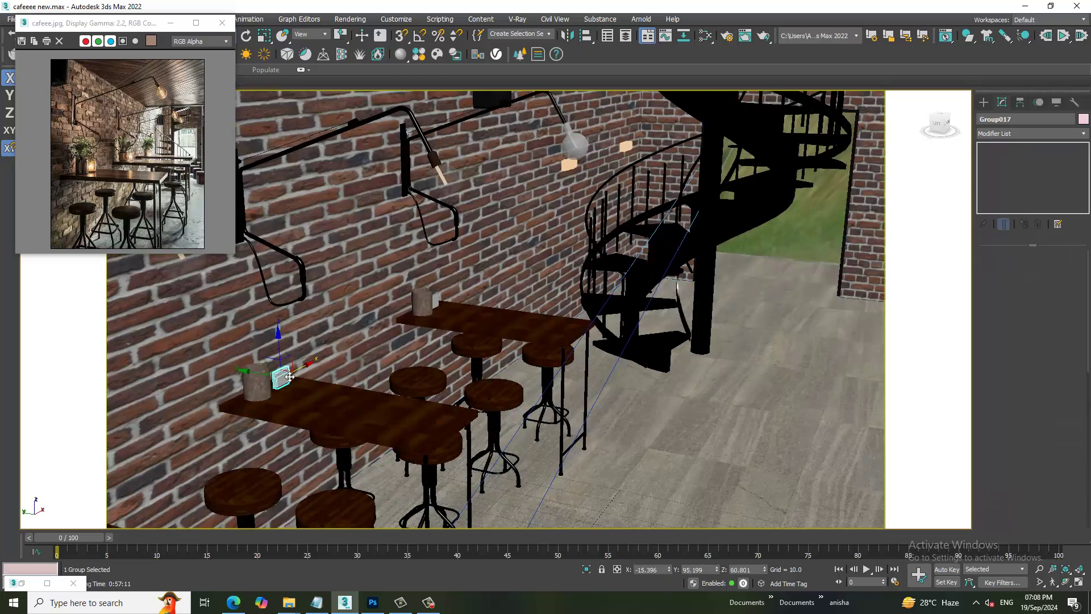
pyautogui.press('z')
pyautogui.keyDown('alt'); pyautogui.moveTo(617, 373); pyautogui.dragTo(442, 289, button='middle'); pyautogui.keyUp('alt')
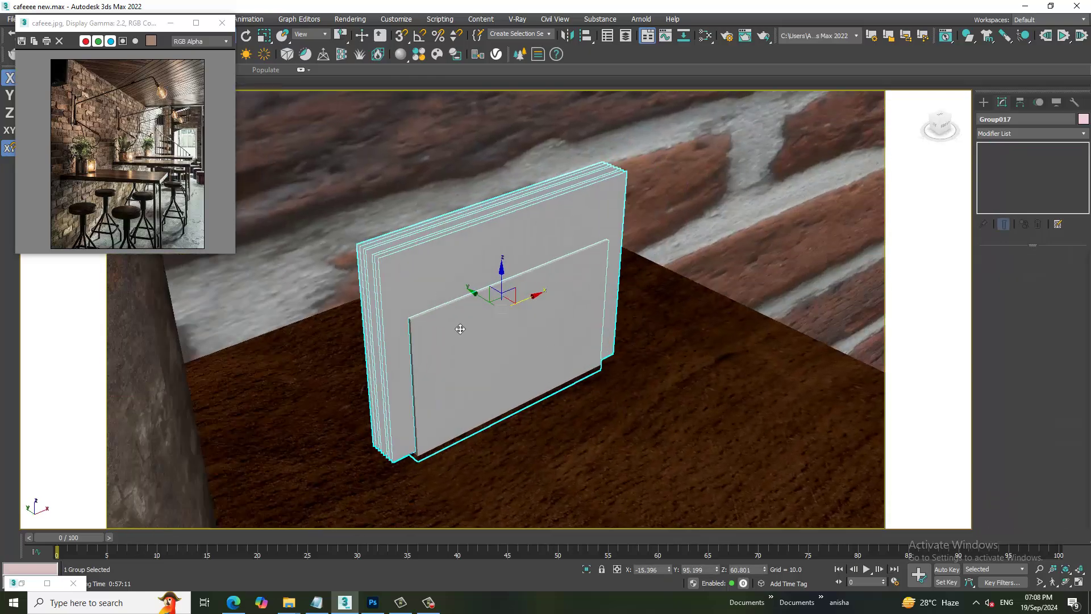
# Assign the white Material #61 to Group017 in the Slate Material Editor
pyautogui.press('m')
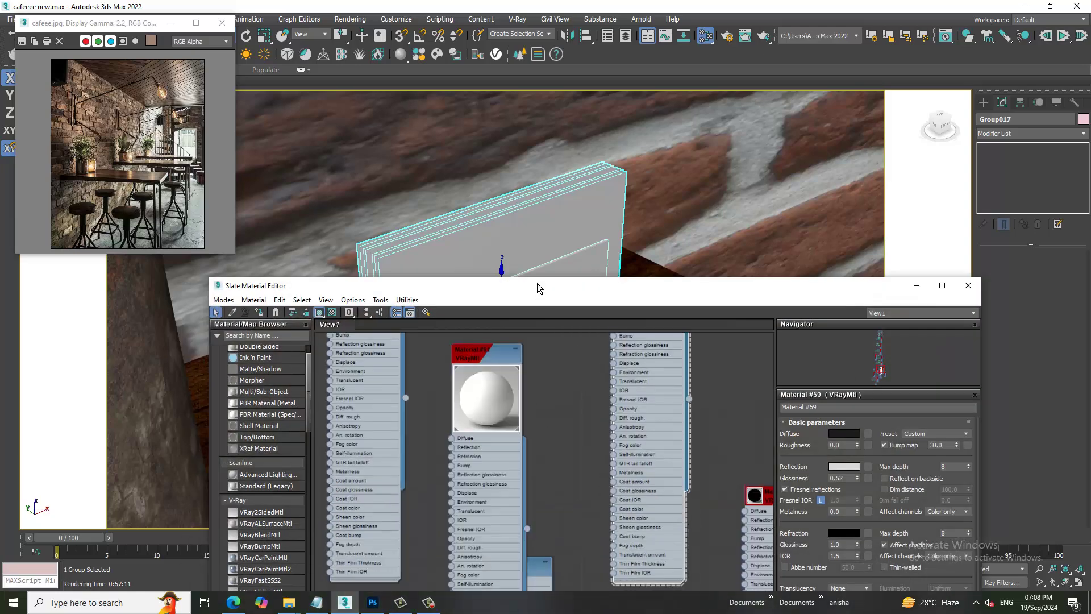
pyautogui.moveTo(543, 404); pyautogui.dragTo(592, 505, button='middle')
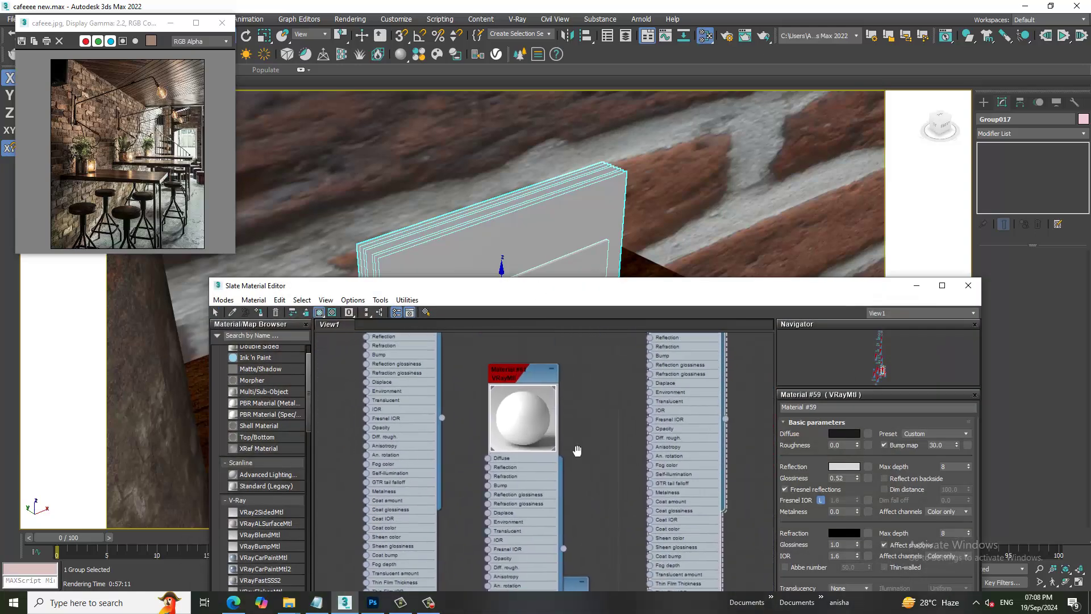
pyautogui.doubleClick(514, 375)
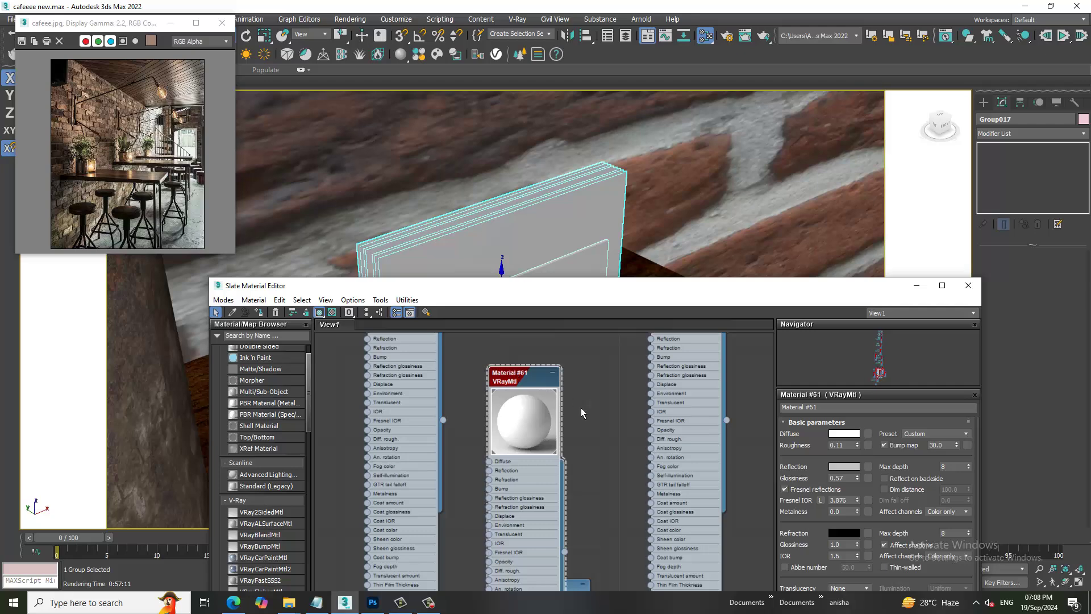
pyautogui.click(260, 315)
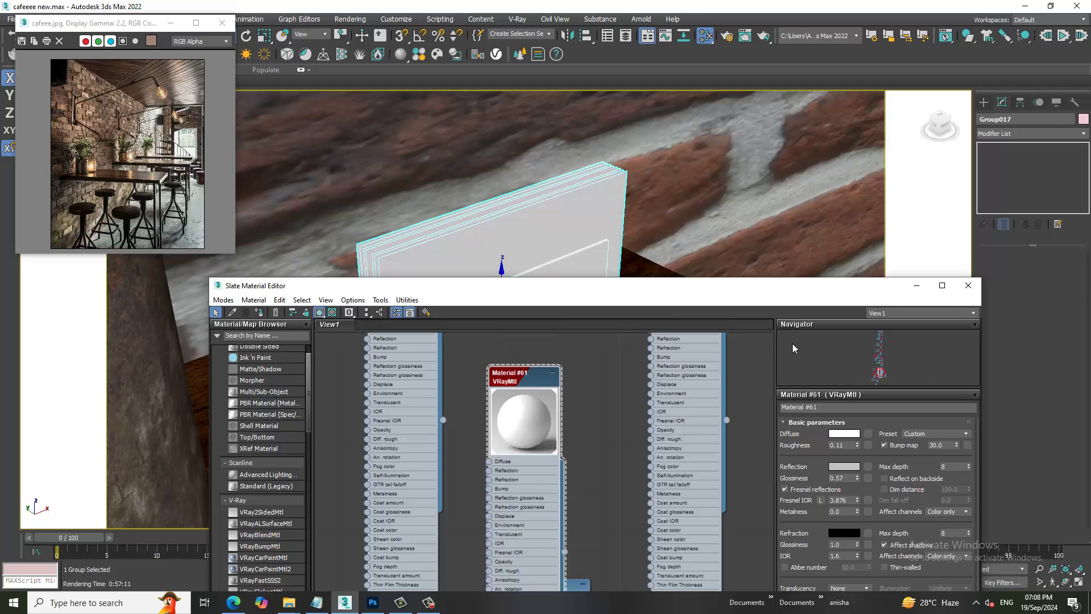
pyautogui.click(916, 286)
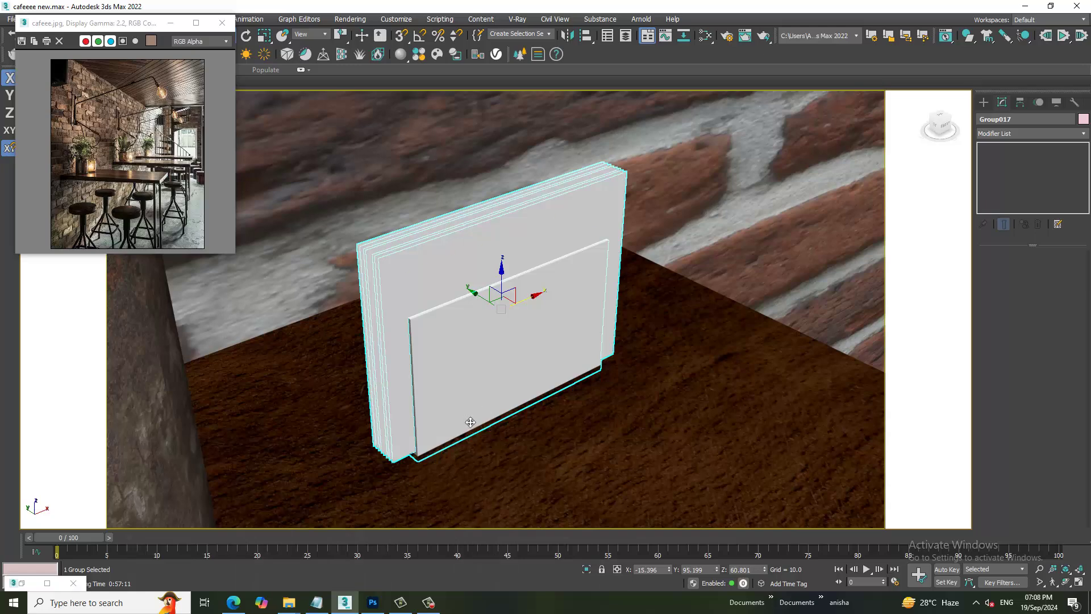
pyautogui.scroll(-3, 574, 379)
pyautogui.scroll(-5, 494, 383)
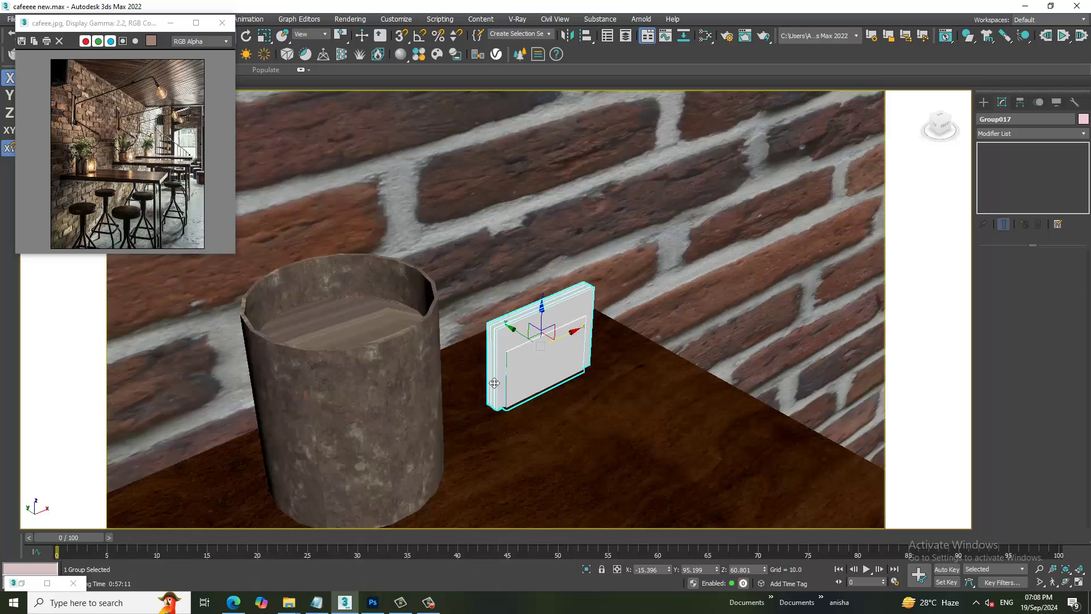
pyautogui.scroll(-3, 515, 382)
pyautogui.scroll(-2, 548, 409)
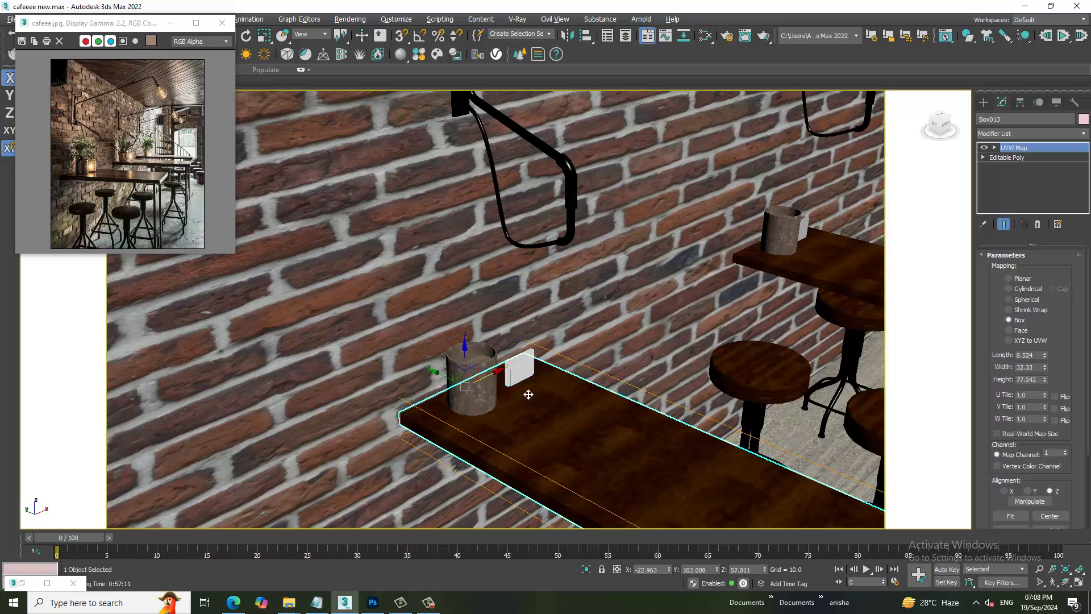
pyautogui.scroll(5, 568, 398)
pyautogui.scroll(-3, 592, 391)
pyautogui.scroll(-5, 568, 395)
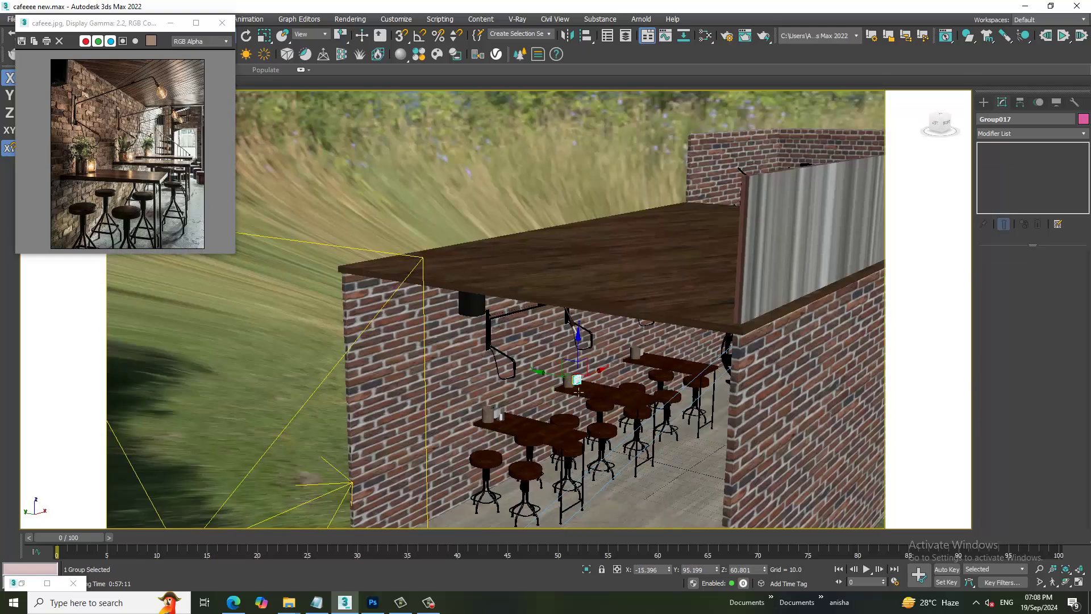
pyautogui.scroll(2, 534, 404)
pyautogui.scroll(5, 502, 410)
pyautogui.scroll(3, 502, 410)
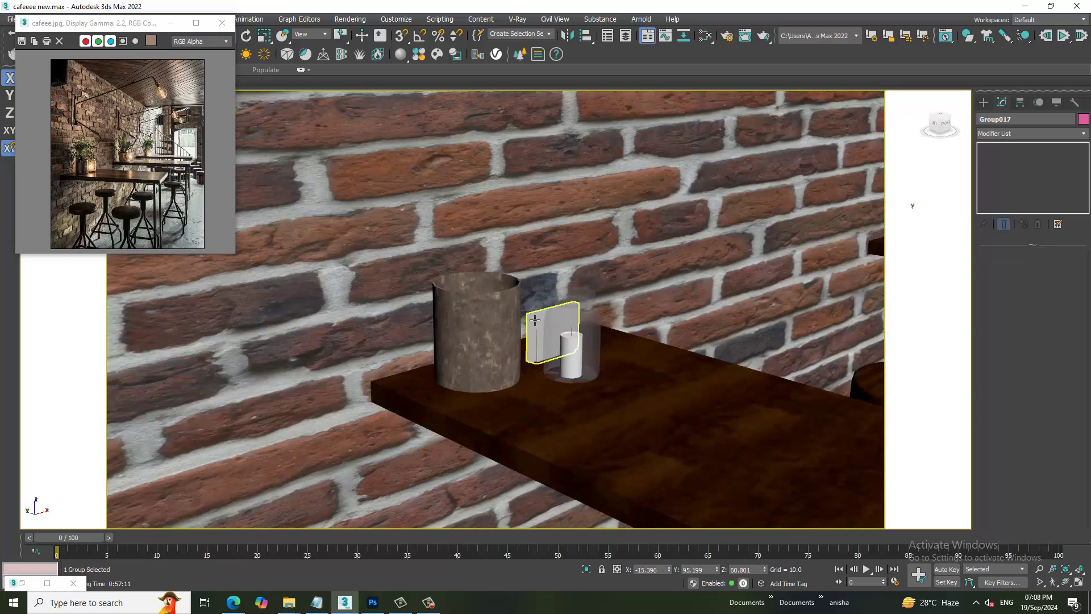
pyautogui.click(551, 333)
pyautogui.press('m')
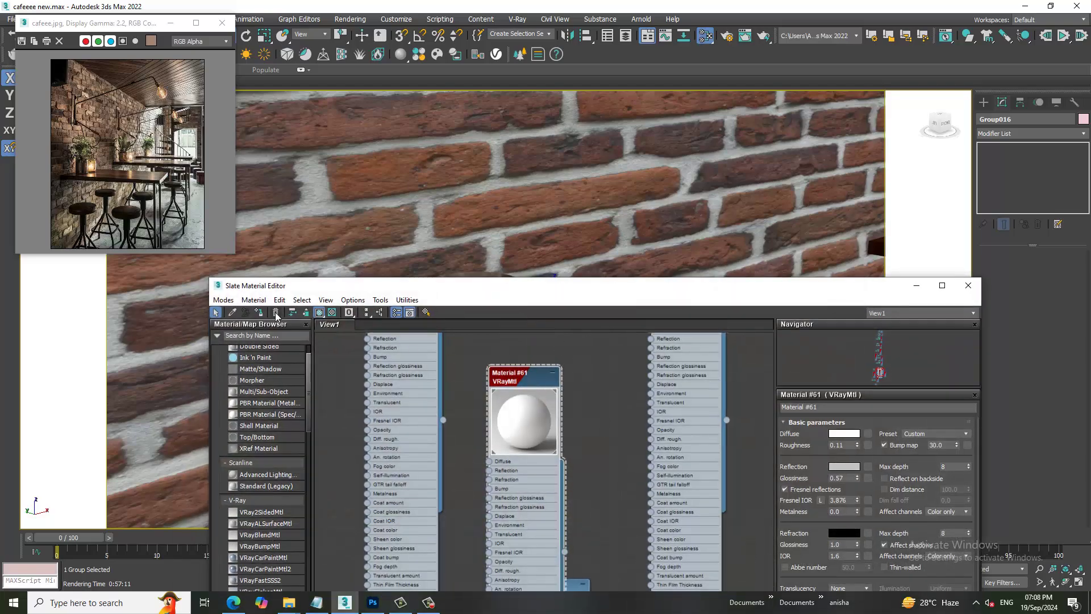
pyautogui.click(967, 285)
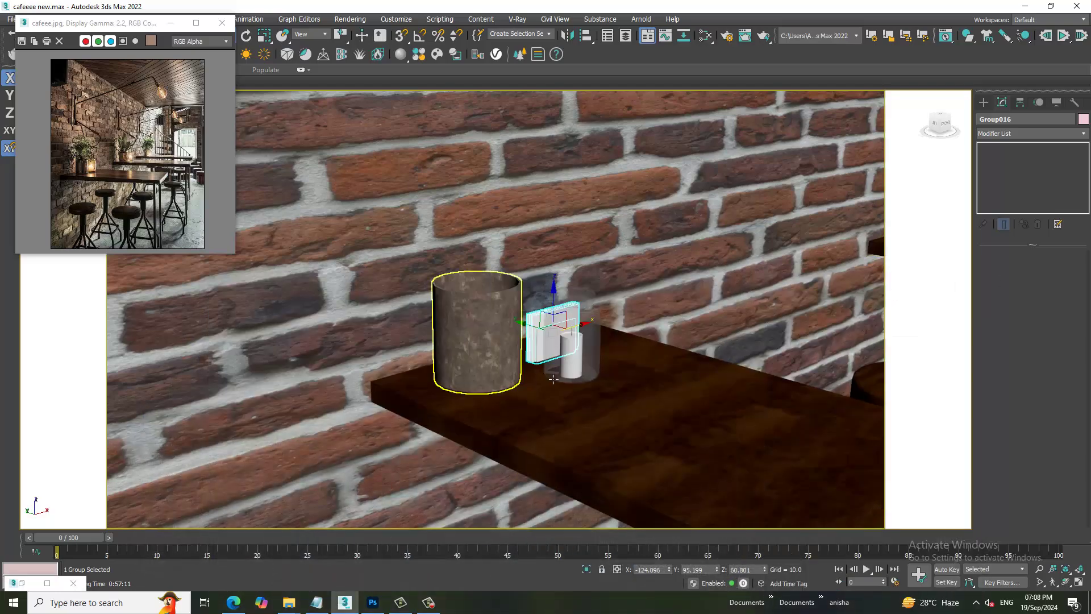
pyautogui.scroll(3, 632, 355)
pyautogui.moveTo(633, 355)
pyautogui.keyDown('alt'); pyautogui.mouseDown(button='middle')
pyautogui.moveTo(602, 398)
pyautogui.moveTo(529, 404)
pyautogui.mouseUp(button='middle'); pyautogui.keyUp('alt')
pyautogui.keyDown('ctrl'); pyautogui.click(603, 398); pyautogui.keyUp('ctrl')
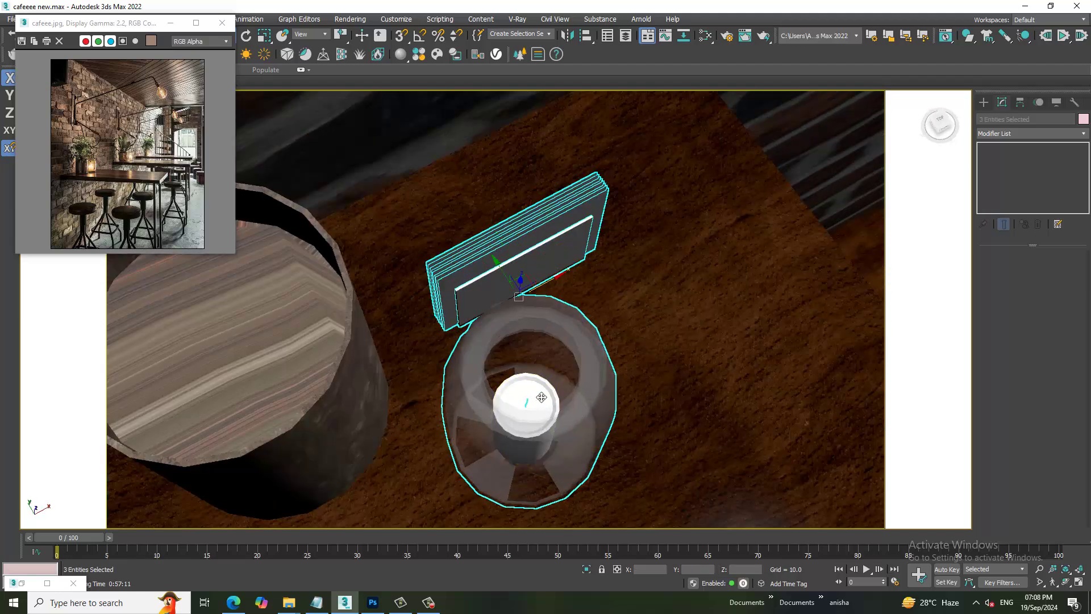
pyautogui.scroll(-3, 541, 398)
pyautogui.moveTo(541, 397)
pyautogui.keyDown('alt'); pyautogui.mouseDown(button='middle')
pyautogui.moveTo(645, 348)
pyautogui.moveTo(547, 376)
pyautogui.moveTo(531, 358)
pyautogui.moveTo(582, 375)
pyautogui.moveTo(440, 405)
pyautogui.mouseUp(button='middle'); pyautogui.keyUp('alt')
pyautogui.scroll(-3, 645, 347)
pyautogui.keyDown('alt'); pyautogui.click(514, 377); pyautogui.keyUp('alt')
pyautogui.scroll(-3, 551, 375)
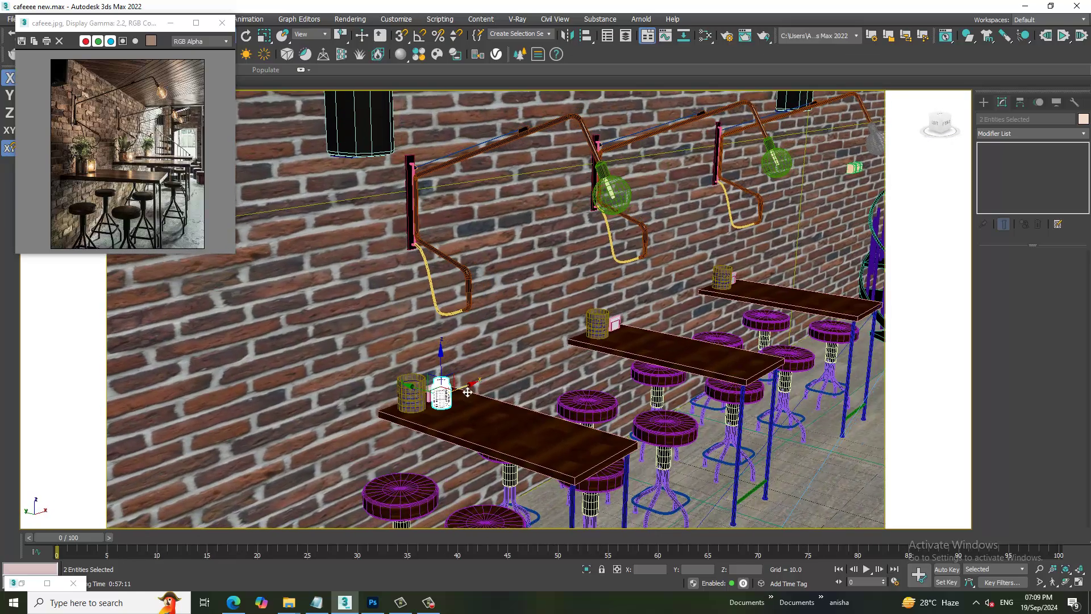
pyautogui.keyDown('shift'); pyautogui.moveTo(467, 392); pyautogui.dragTo(649, 322); pyautogui.keyUp('shift')
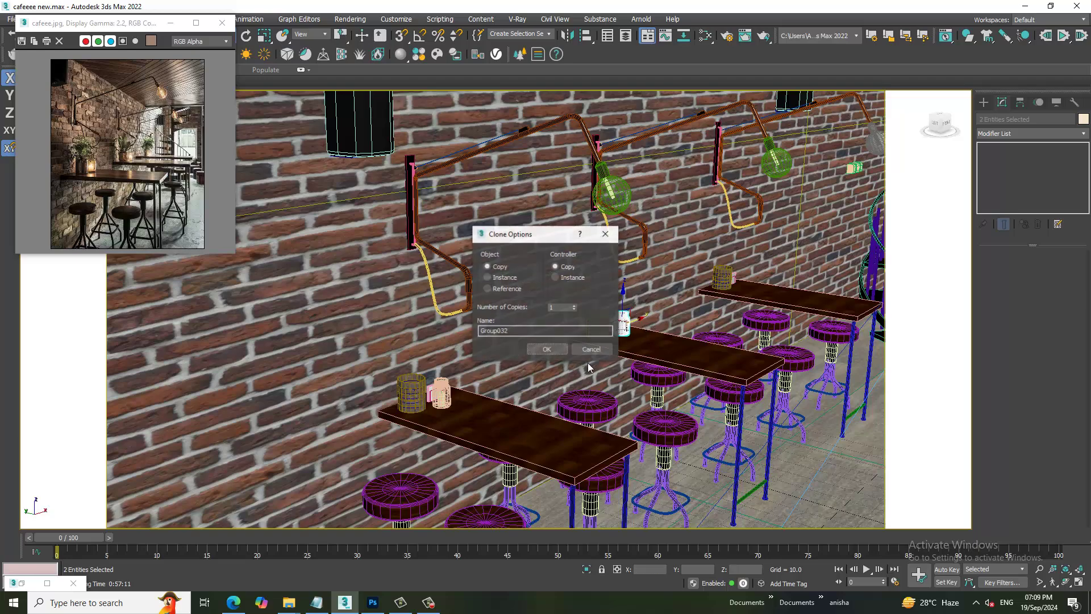
pyautogui.click(547, 349)
pyautogui.press('z')
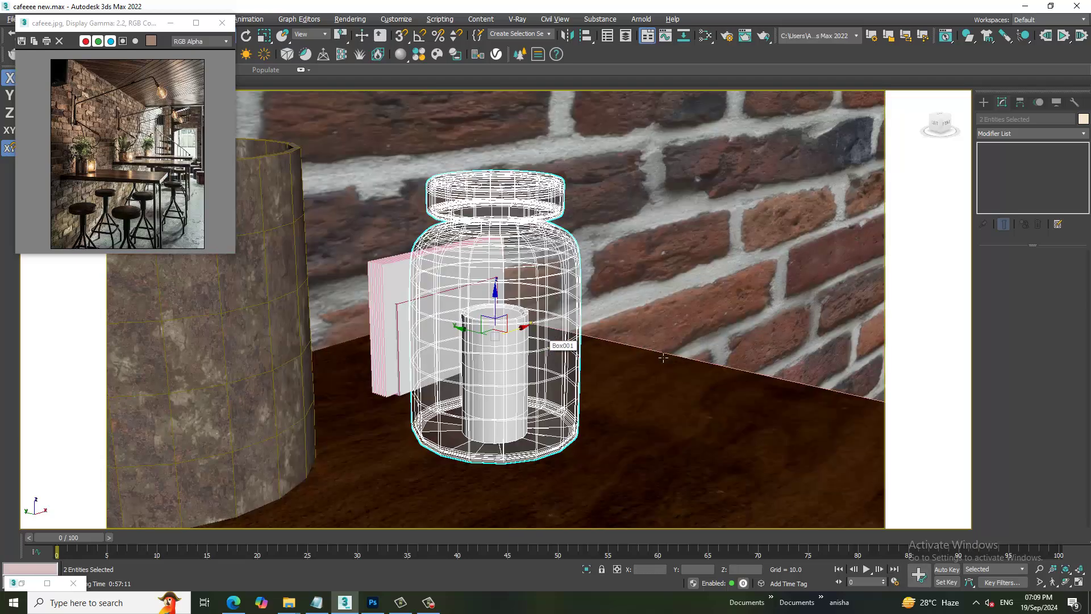
pyautogui.scroll(-3, 663, 357)
pyautogui.scroll(-1, 625, 347)
pyautogui.scroll(-2, 596, 338)
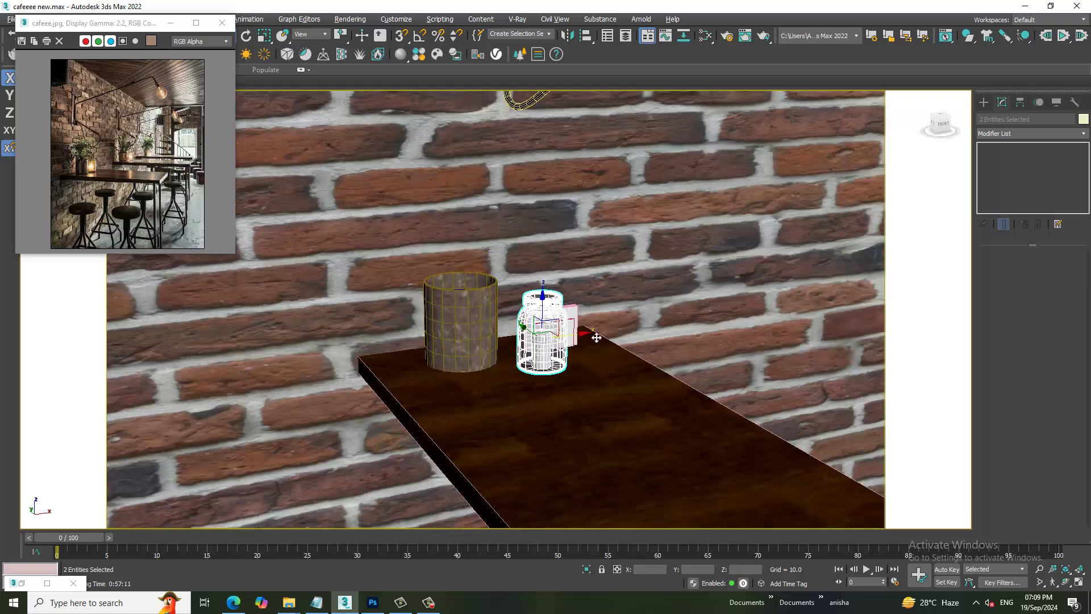
pyautogui.scroll(-2, 596, 338)
pyautogui.scroll(-3, 472, 373)
pyautogui.scroll(-1, 471, 374)
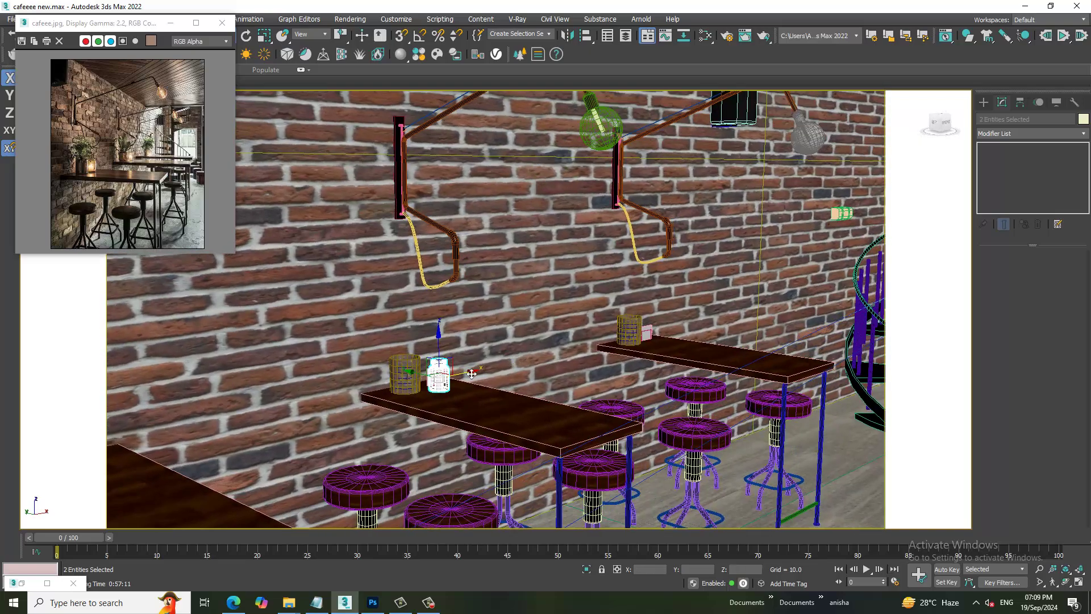
pyautogui.keyDown('shift'); pyautogui.moveTo(471, 376); pyautogui.dragTo(685, 333); pyautogui.keyUp('shift')
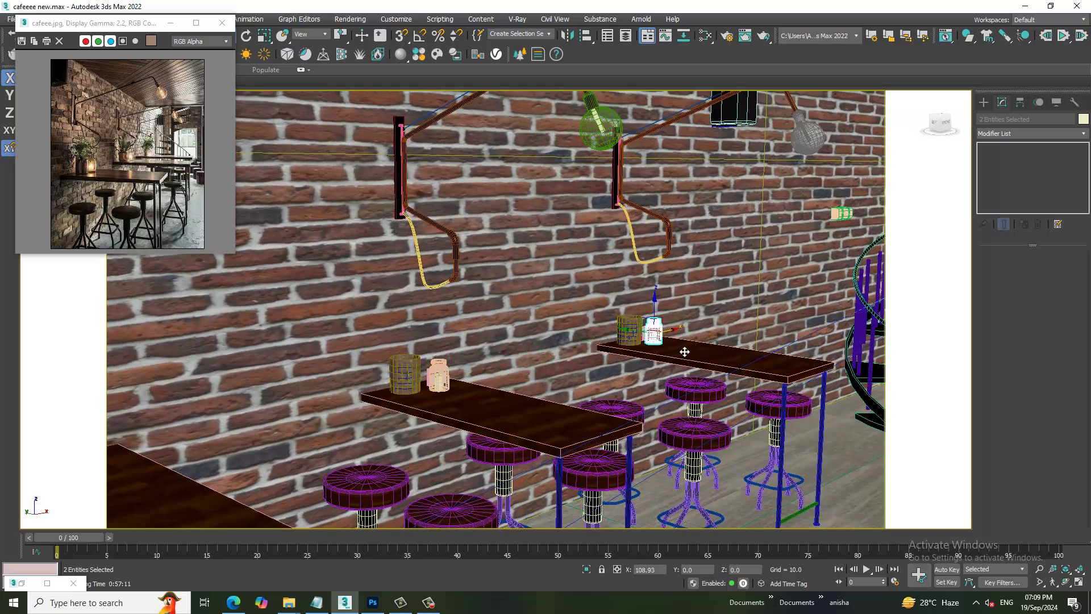
pyautogui.click(542, 349)
pyautogui.press('z')
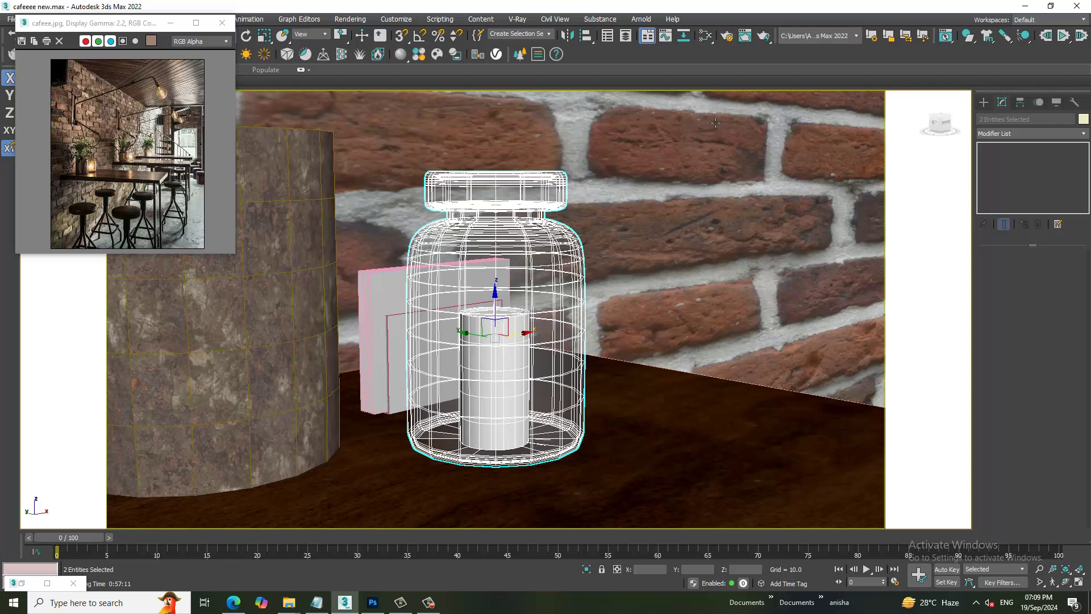
pyautogui.scroll(-5, 628, 227)
pyautogui.scroll(-2, 628, 251)
pyautogui.scroll(-5, 628, 251)
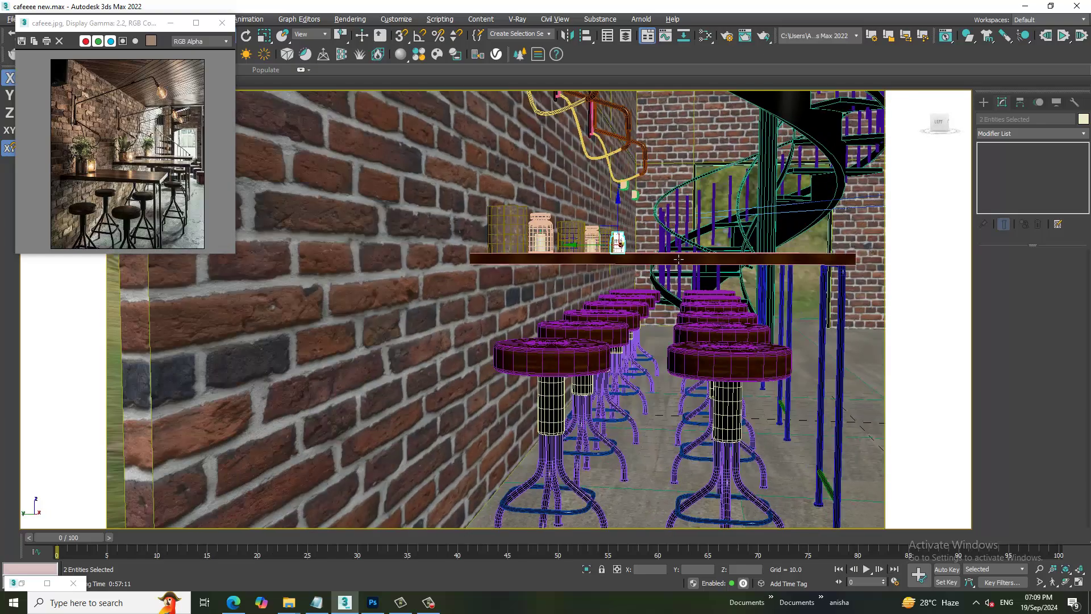
pyautogui.scroll(-5, 629, 250)
pyautogui.keyDown('alt'); pyautogui.moveTo(749, 232); pyautogui.dragTo(676, 320, button='middle'); pyautogui.keyUp('alt')
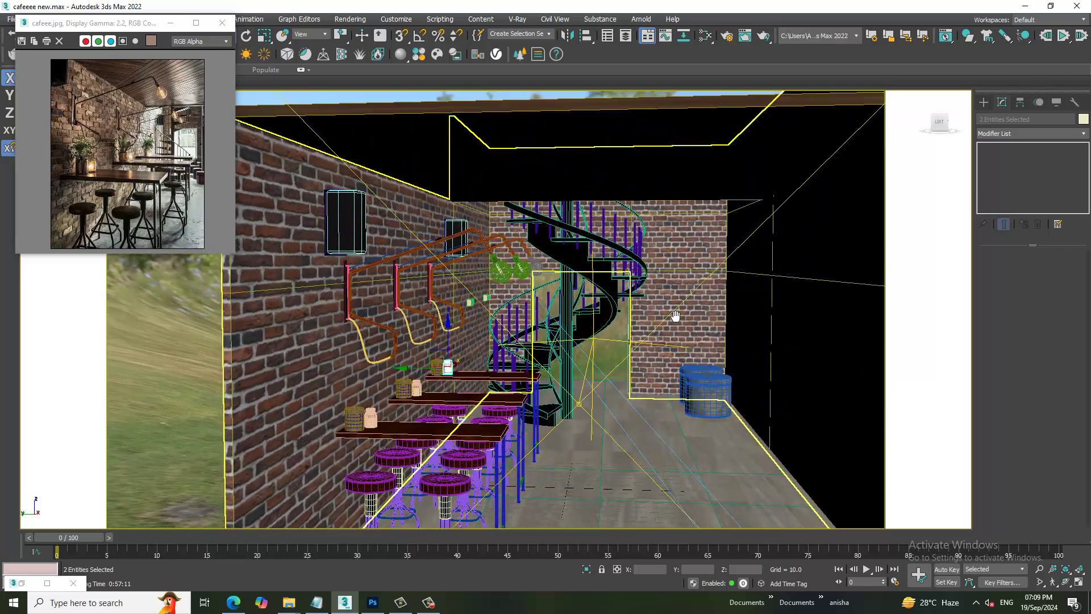
pyautogui.scroll(-3, 677, 319)
pyautogui.scroll(-5, 673, 322)
pyautogui.moveTo(673, 321)
pyautogui.keyDown('alt'); pyautogui.mouseDown(button='middle')
pyautogui.moveTo(557, 380)
pyautogui.moveTo(672, 346)
pyautogui.moveTo(672, 308)
pyautogui.mouseUp(button='middle'); pyautogui.keyUp('alt')
pyautogui.scroll(2, 671, 308)
pyautogui.scroll(2, 659, 330)
pyautogui.scroll(2, 637, 333)
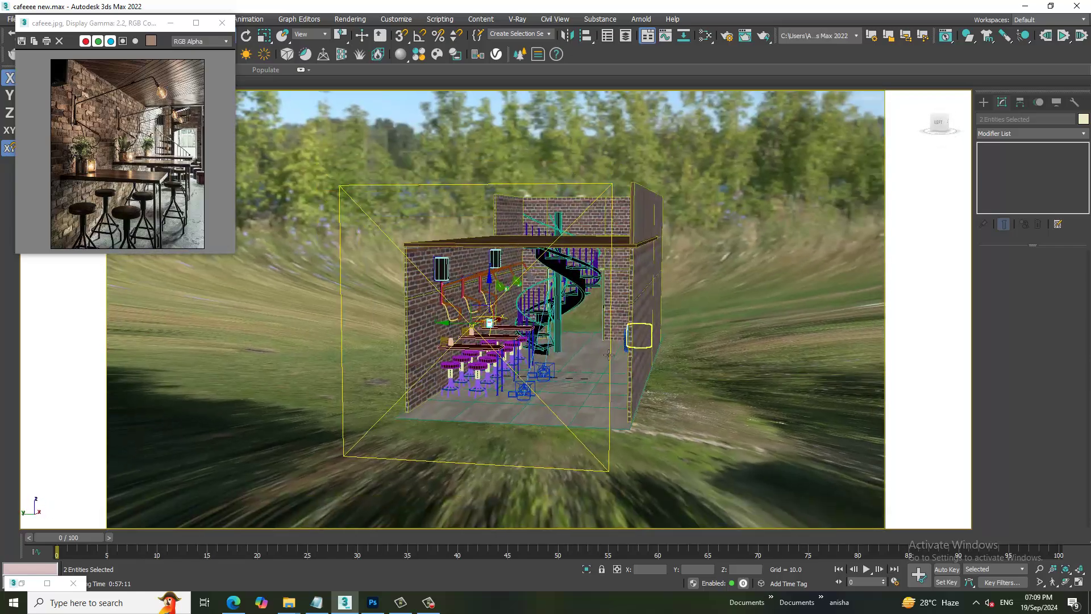
pyautogui.scroll(3, 615, 352)
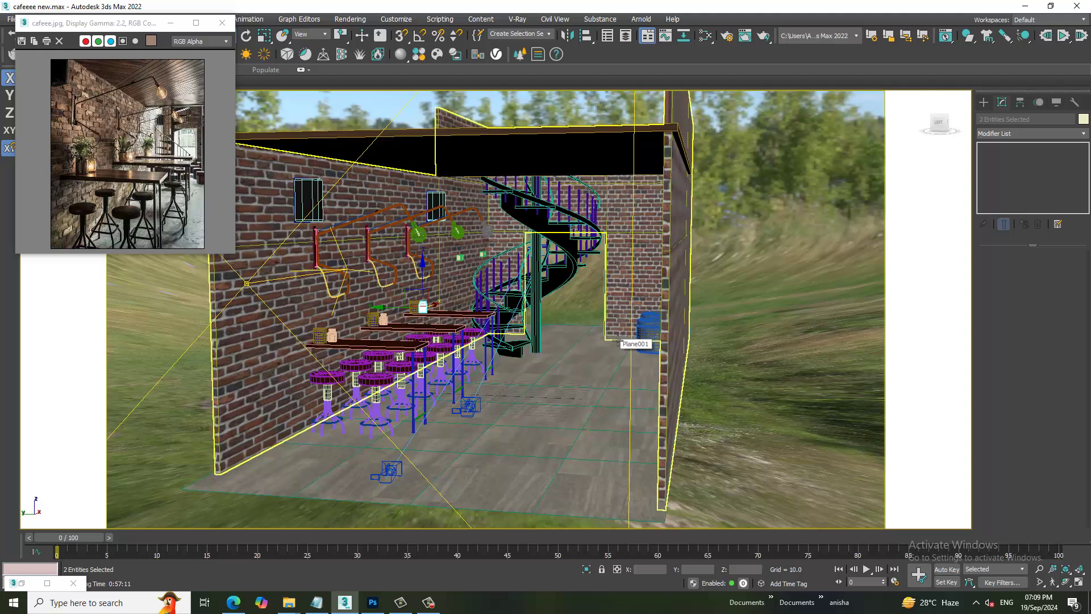
# In Notepad, continue the notes with the line 'Lets add some lights'
pyautogui.click(317, 602)
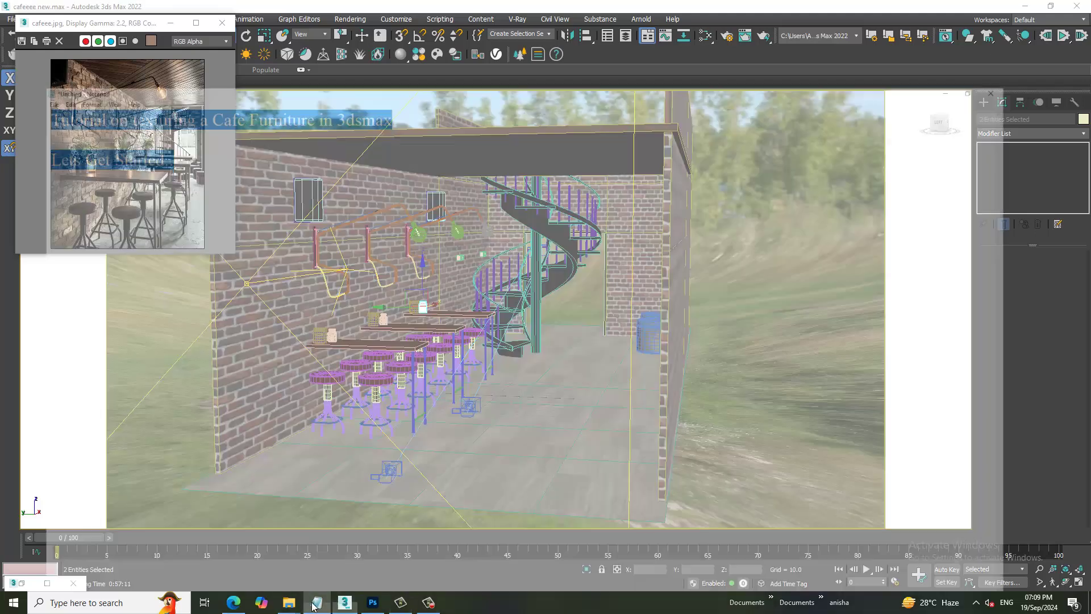
pyautogui.click(223, 108)
pyautogui.write('Lets add s')
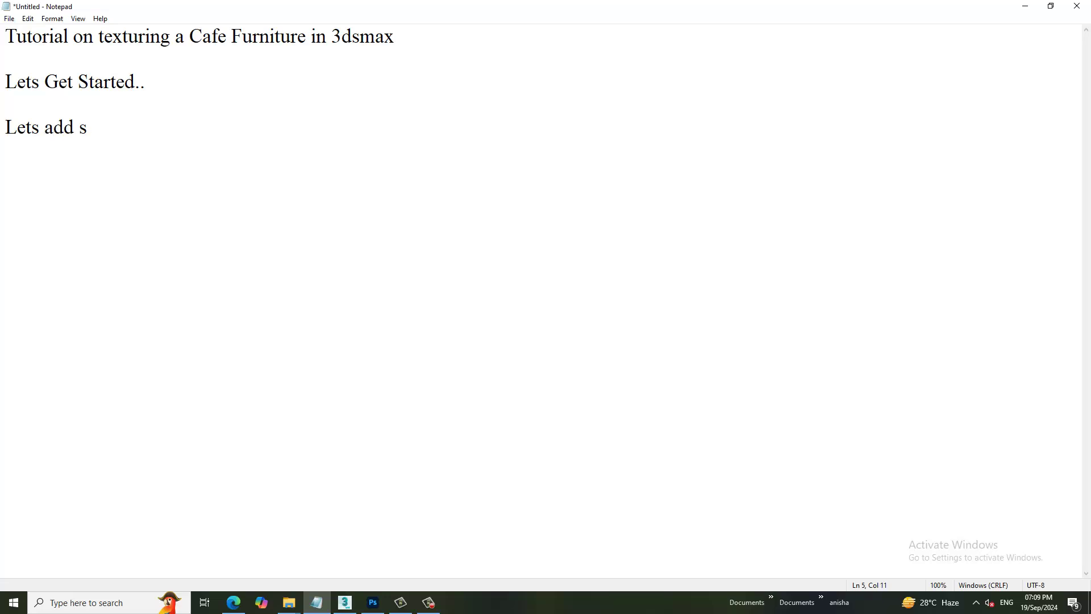
pyautogui.write('ome lights')
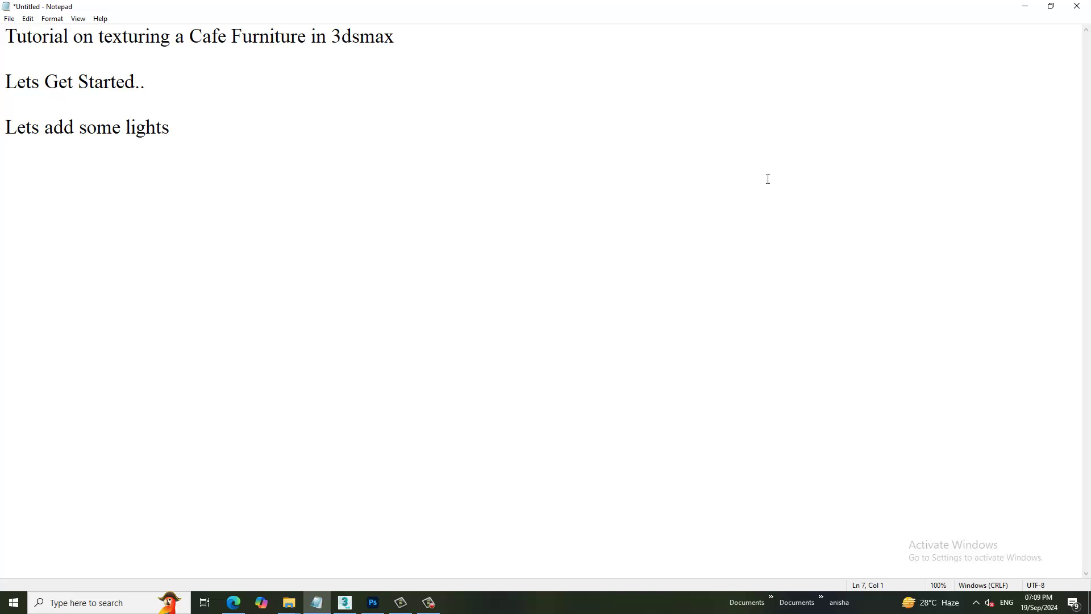
# Return to the scene in the four-view layout and zoom out the Front view
pyautogui.click(1024, 7)
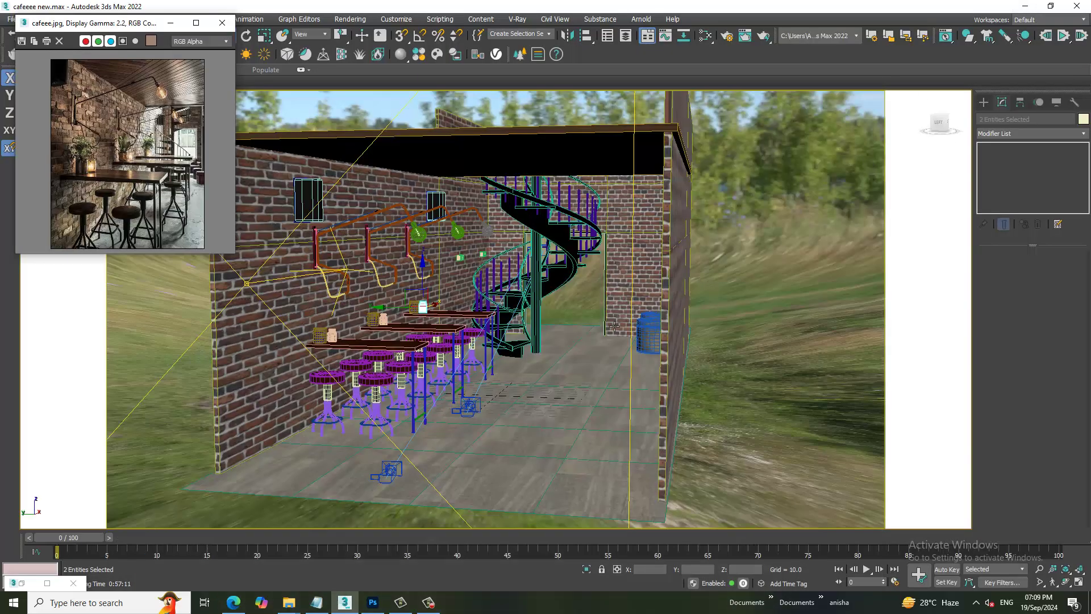
pyautogui.hotkey('alt', 'w')
pyautogui.hotkey('alt', 'w')
pyautogui.press('z')
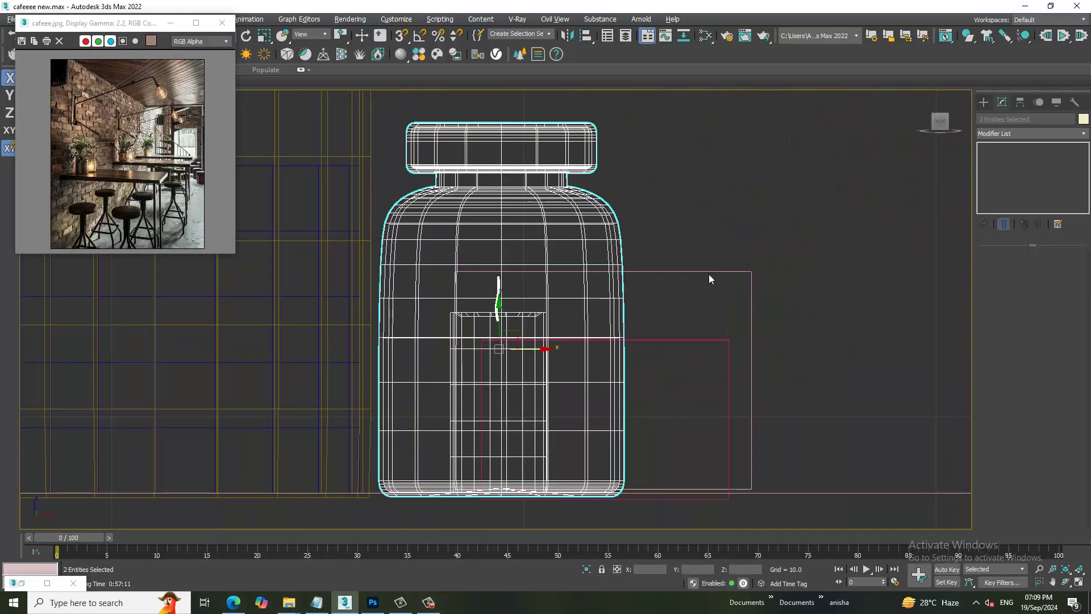
pyautogui.scroll(-5, 704, 278)
pyautogui.scroll(-5, 776, 286)
pyautogui.scroll(-2, 776, 285)
pyautogui.scroll(-2, 776, 285)
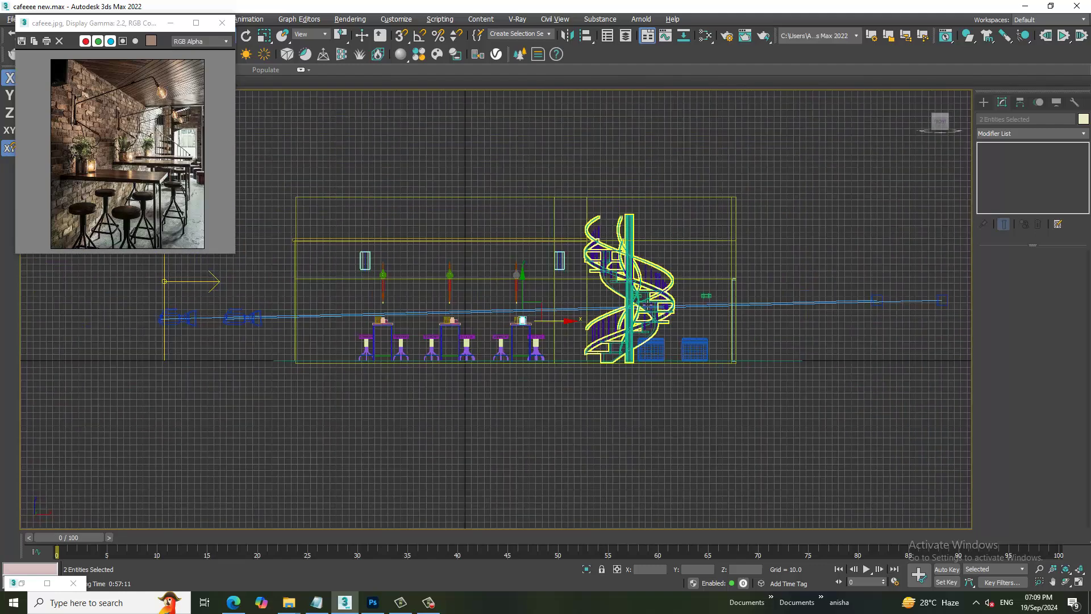
# Create a VRaySun in the Front view aimed at the café with VRaySky, then lower it slightly
pyautogui.click(988, 101)
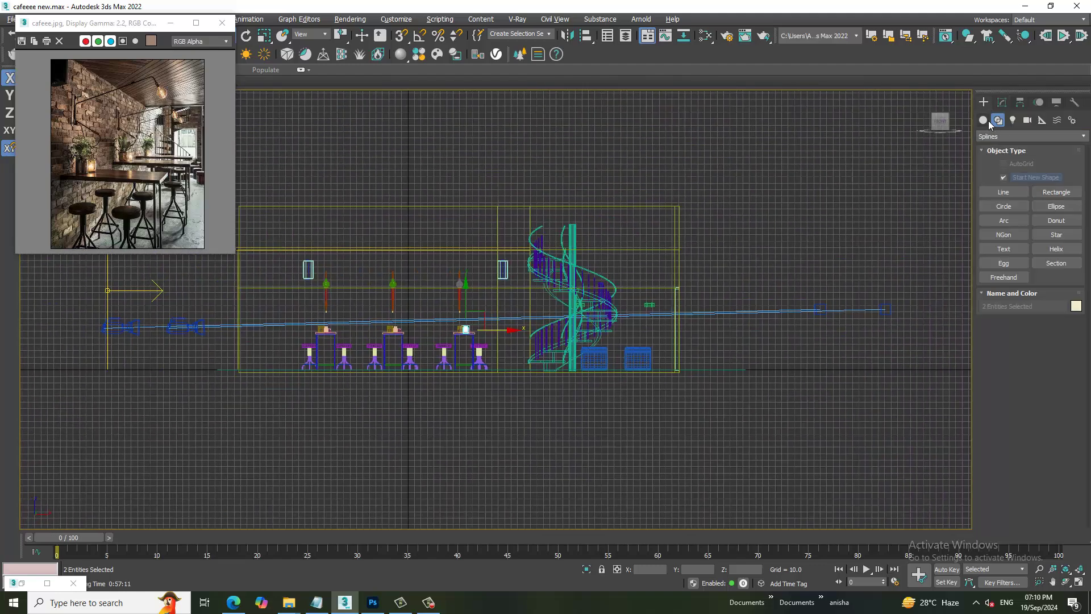
pyautogui.click(1011, 137)
pyautogui.click(1013, 120)
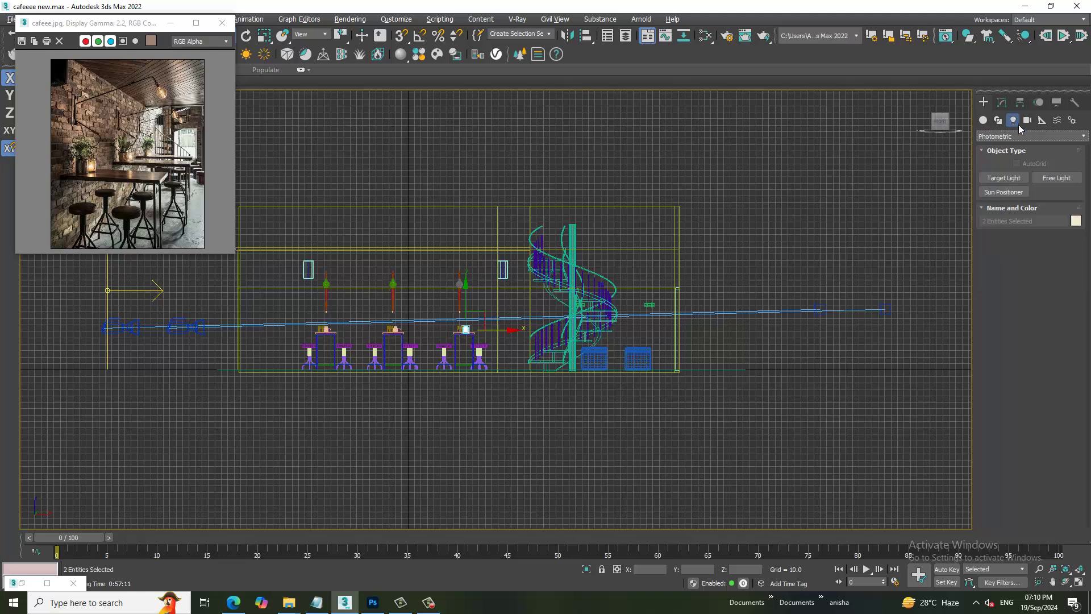
pyautogui.click(1012, 168)
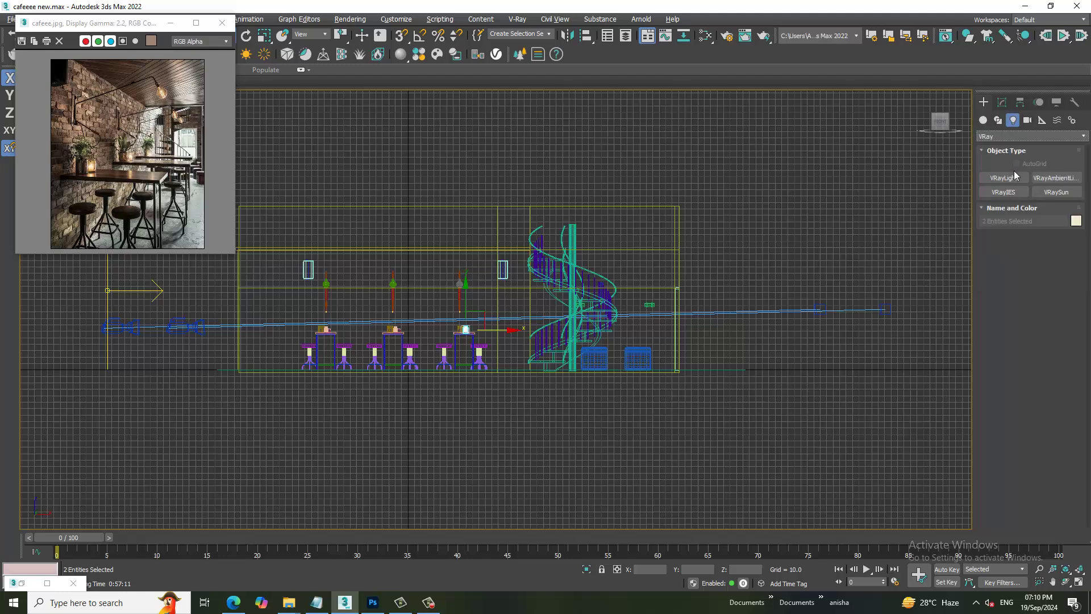
pyautogui.click(1050, 193)
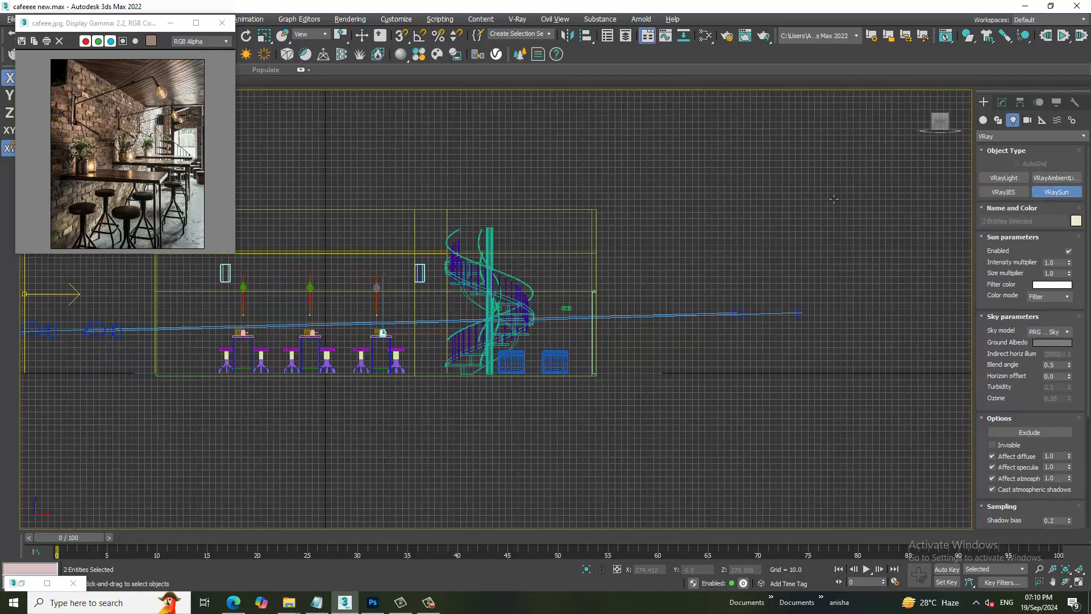
pyautogui.moveTo(923, 168); pyautogui.dragTo(424, 355)
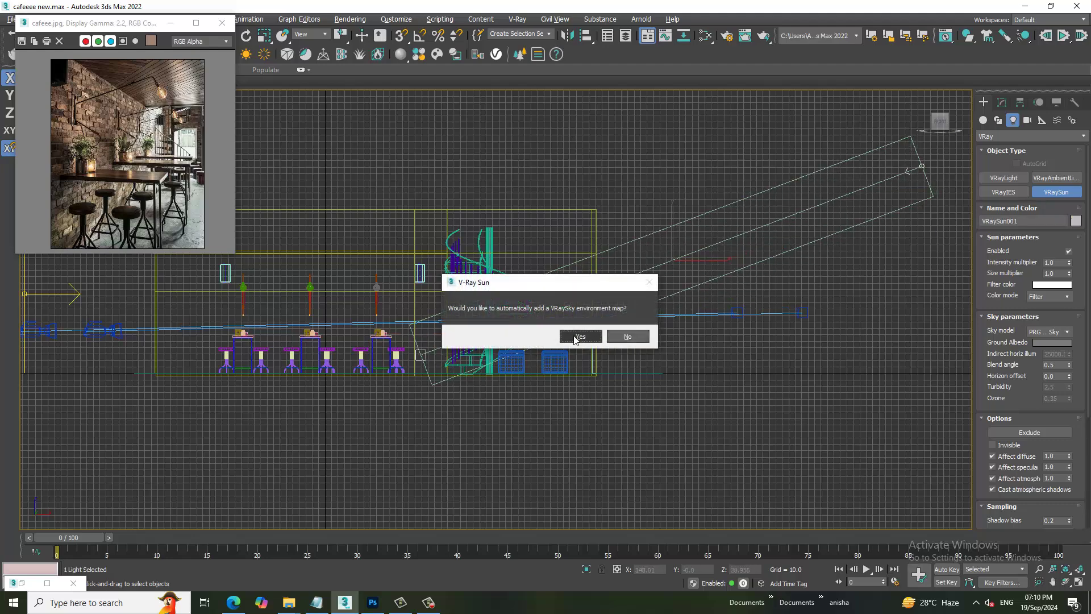
pyautogui.click(580, 340)
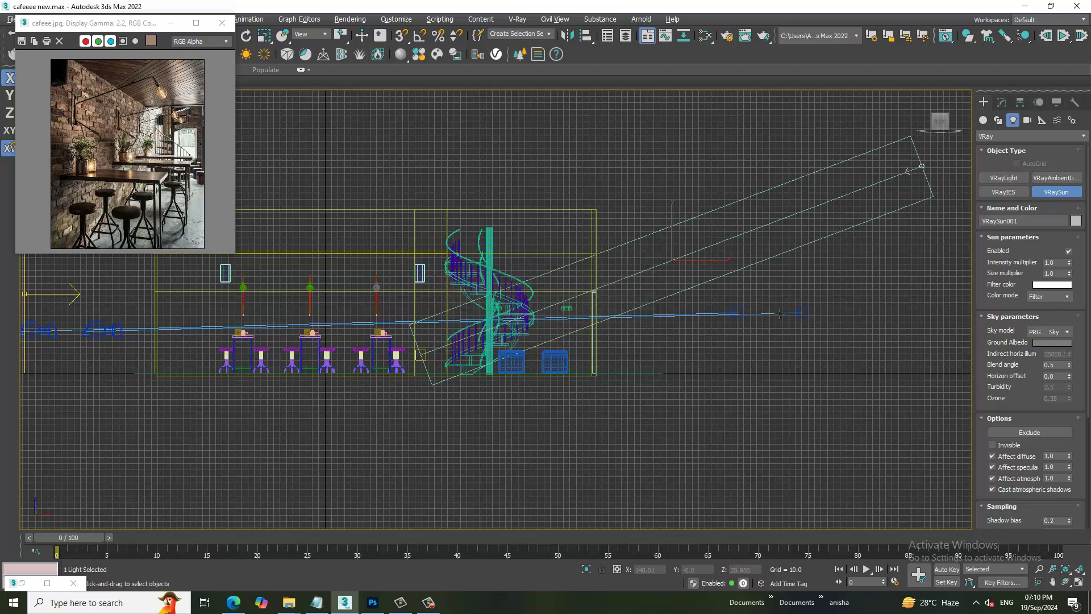
pyautogui.moveTo(752, 309); pyautogui.dragTo(701, 324, button='middle')
pyautogui.press('w')
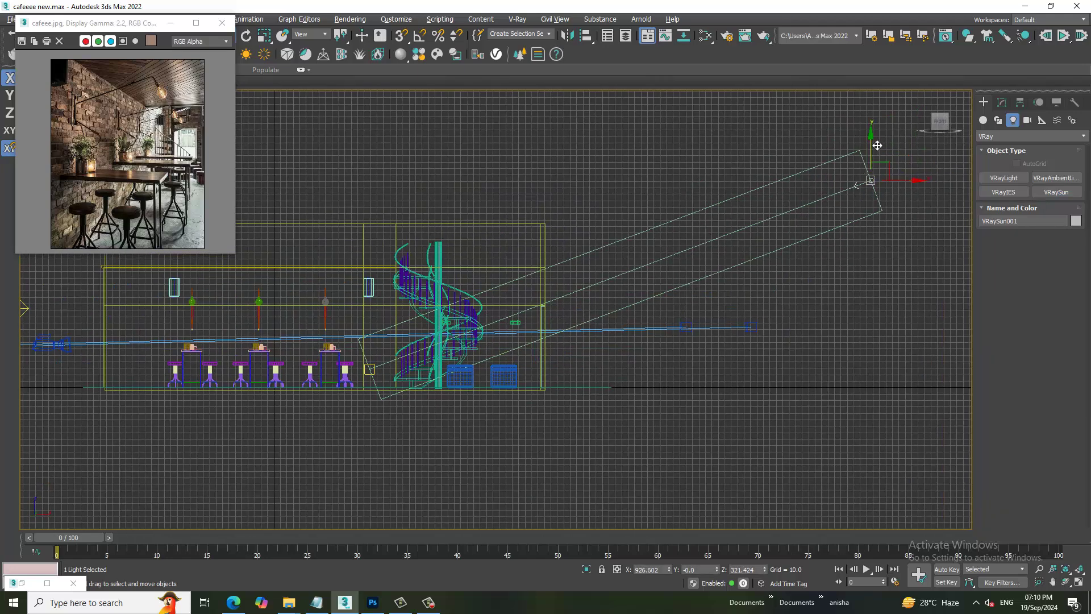
pyautogui.moveTo(889, 197); pyautogui.dragTo(893, 206)
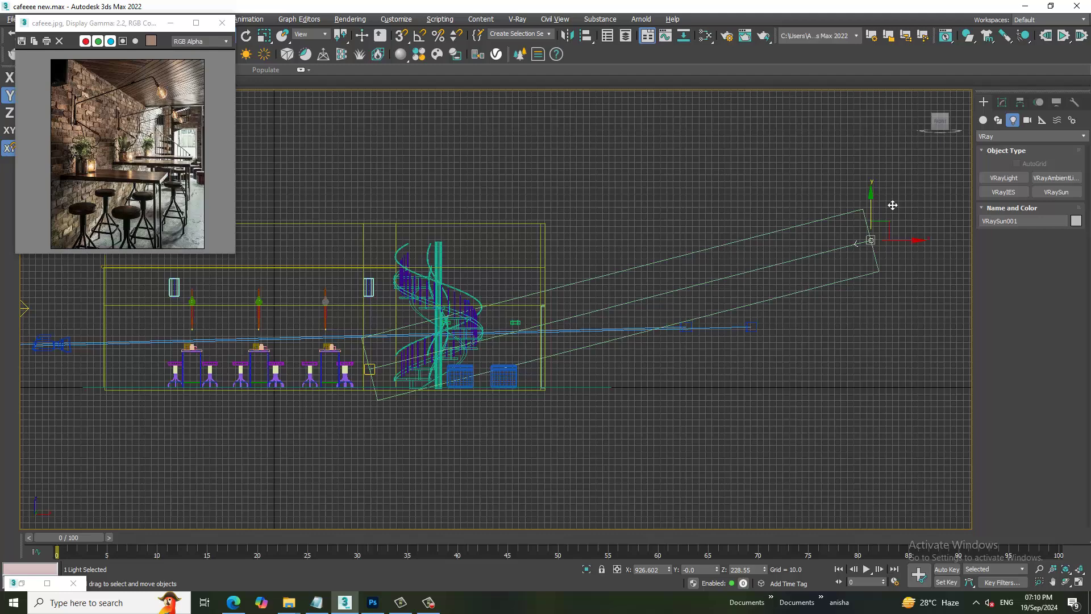
# Maximize the Perspective view, orbit around the café, and bring up VRaySun001's parameters
pyautogui.hotkey('alt', 'w')
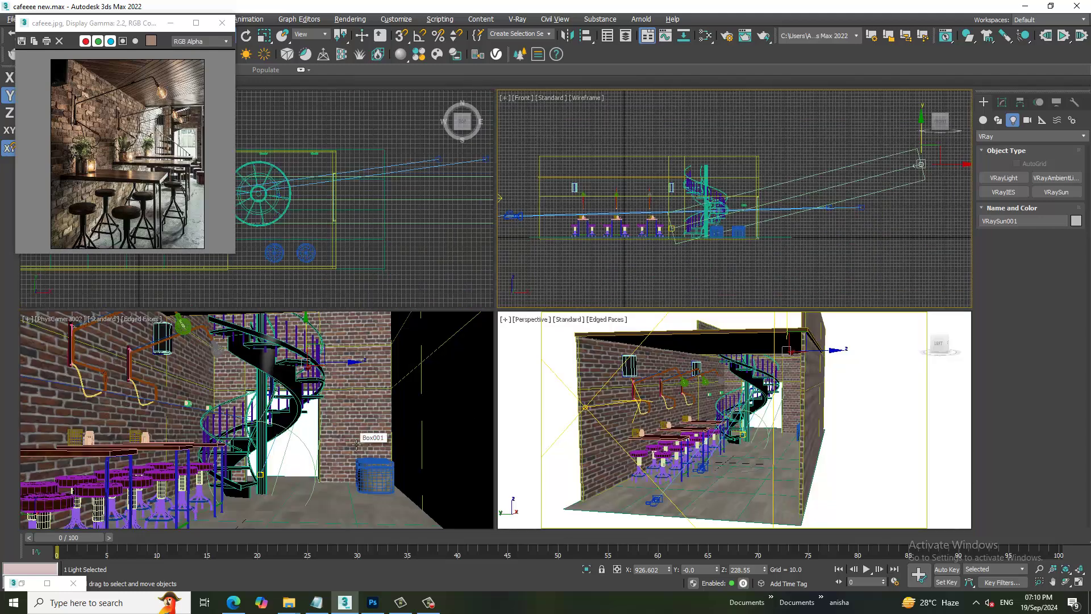
pyautogui.rightClick(818, 452)
pyautogui.hotkey('alt', 'w')
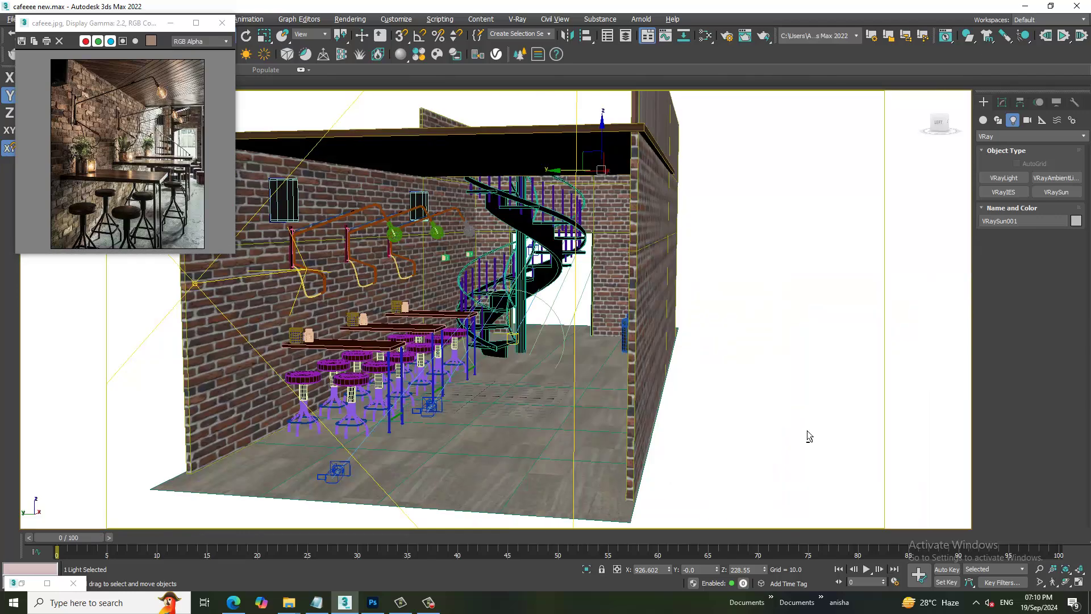
pyautogui.scroll(5, 796, 431)
pyautogui.scroll(-10, 782, 418)
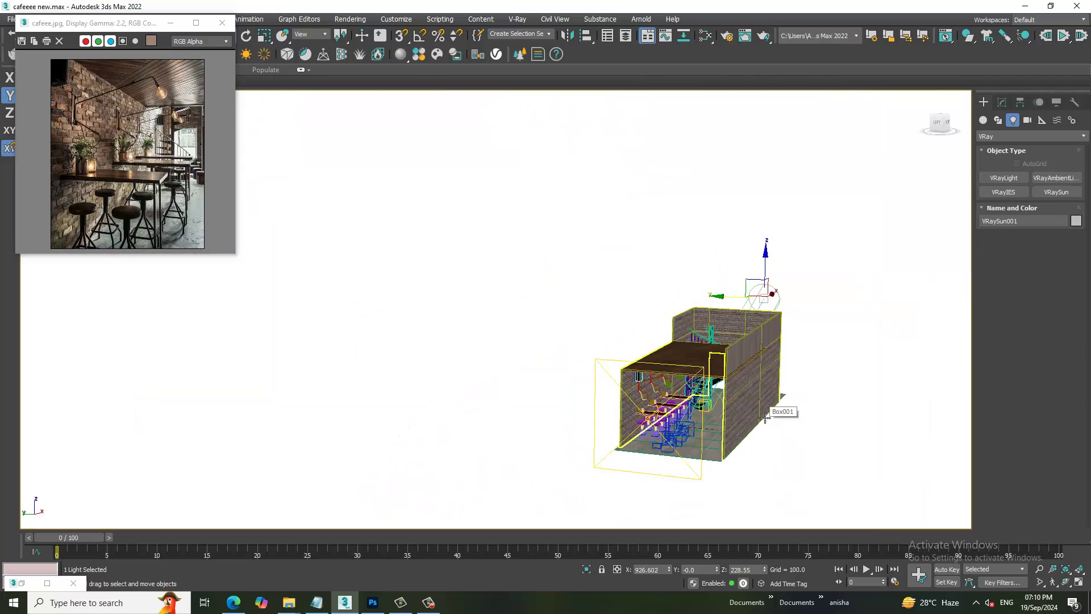
pyautogui.moveTo(784, 410)
pyautogui.keyDown('alt'); pyautogui.mouseDown(button='middle')
pyautogui.moveTo(792, 382)
pyautogui.moveTo(597, 384)
pyautogui.moveTo(641, 366)
pyautogui.moveTo(721, 383)
pyautogui.moveTo(1042, 131)
pyautogui.mouseUp(button='middle'); pyautogui.keyUp('alt')
pyautogui.click(1002, 102)
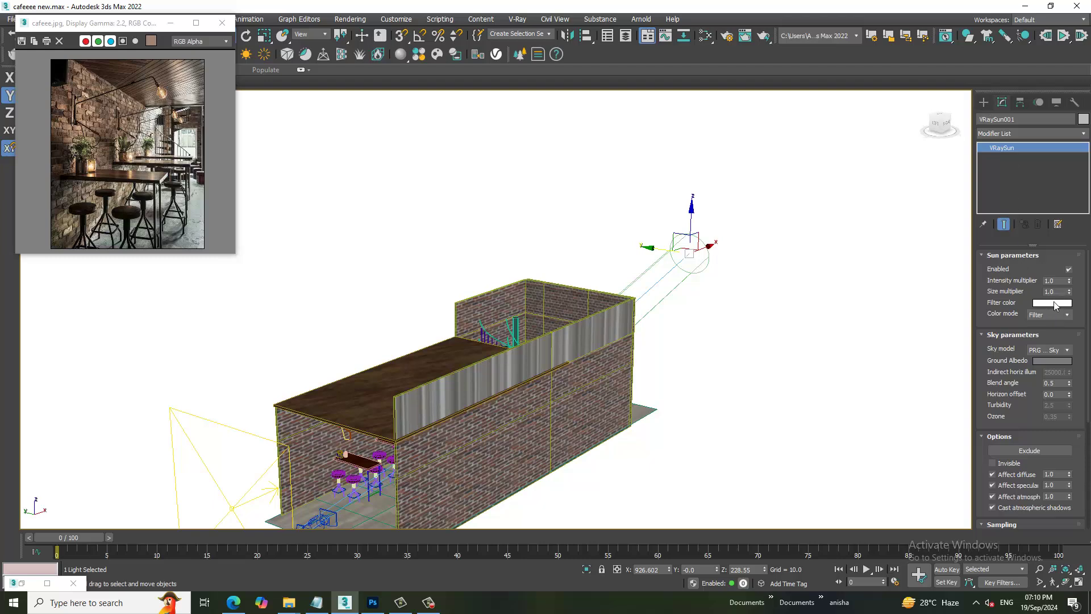
# Give the V-Ray sun a light warm peach filter colour
pyautogui.click(1052, 303)
pyautogui.click(258, 104)
pyautogui.moveTo(227, 94); pyautogui.dragTo(238, 98)
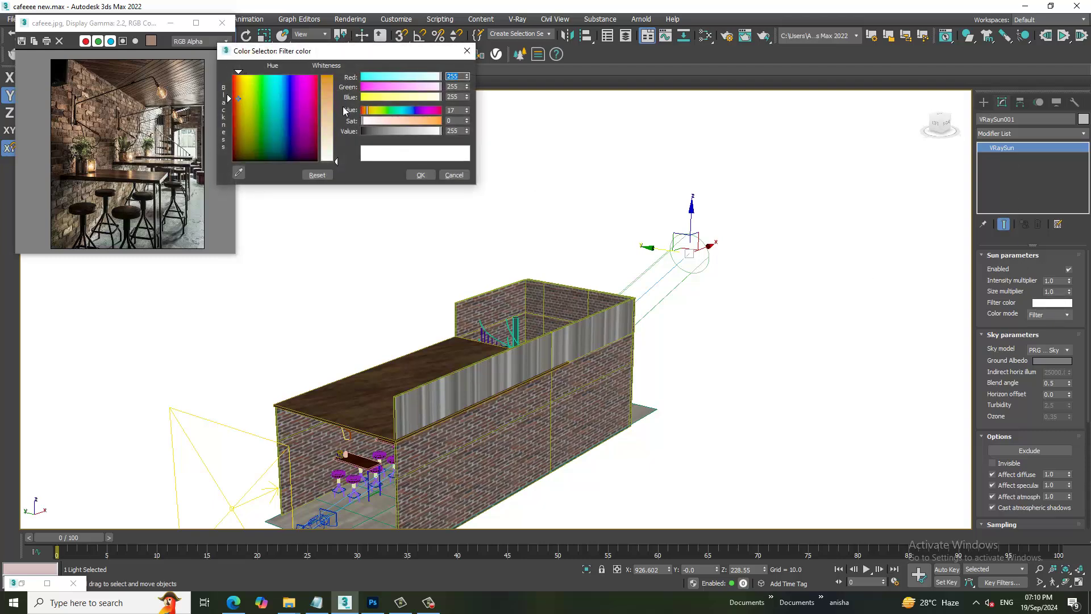
pyautogui.moveTo(336, 113); pyautogui.dragTo(336, 133)
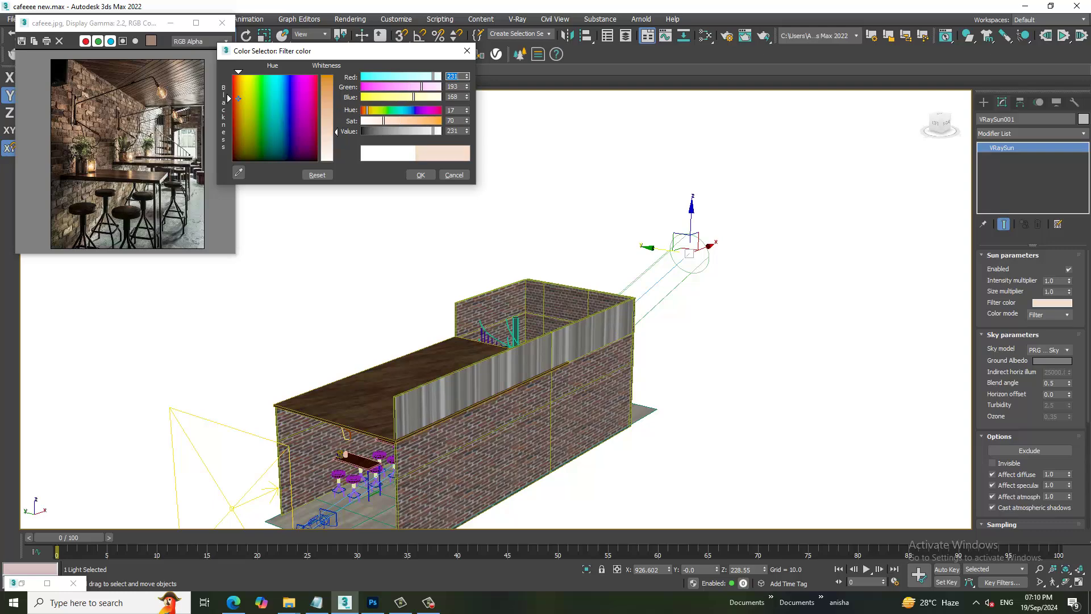
pyautogui.click(422, 176)
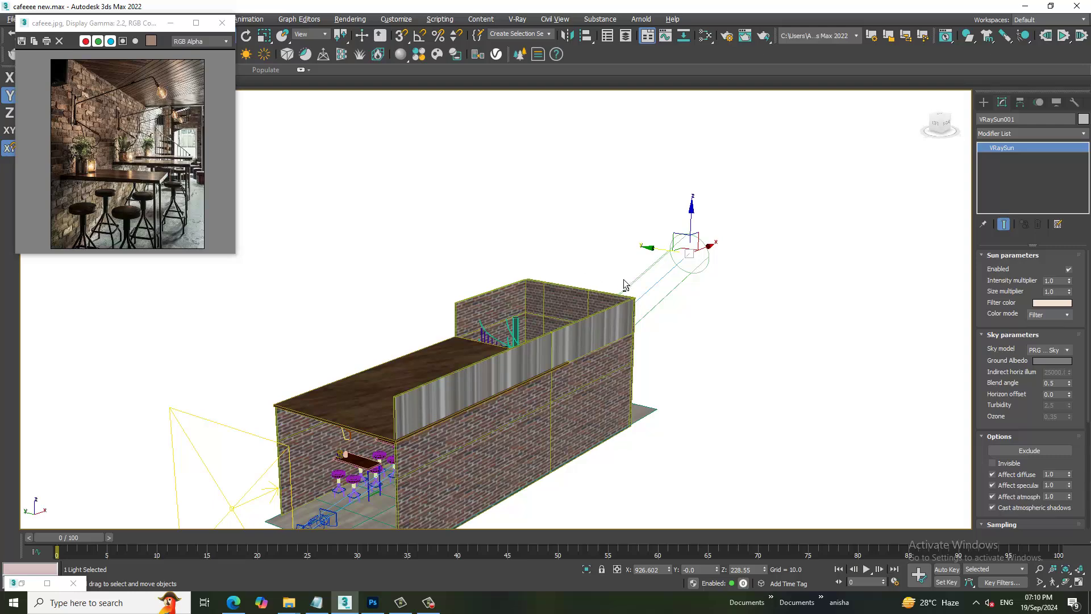
# Increase the sun's photon emit radius to 203.0 and restore the four-view layout
pyautogui.keyDown('alt'); pyautogui.moveTo(624, 284); pyautogui.dragTo(628, 189, button='middle'); pyautogui.keyUp('alt')
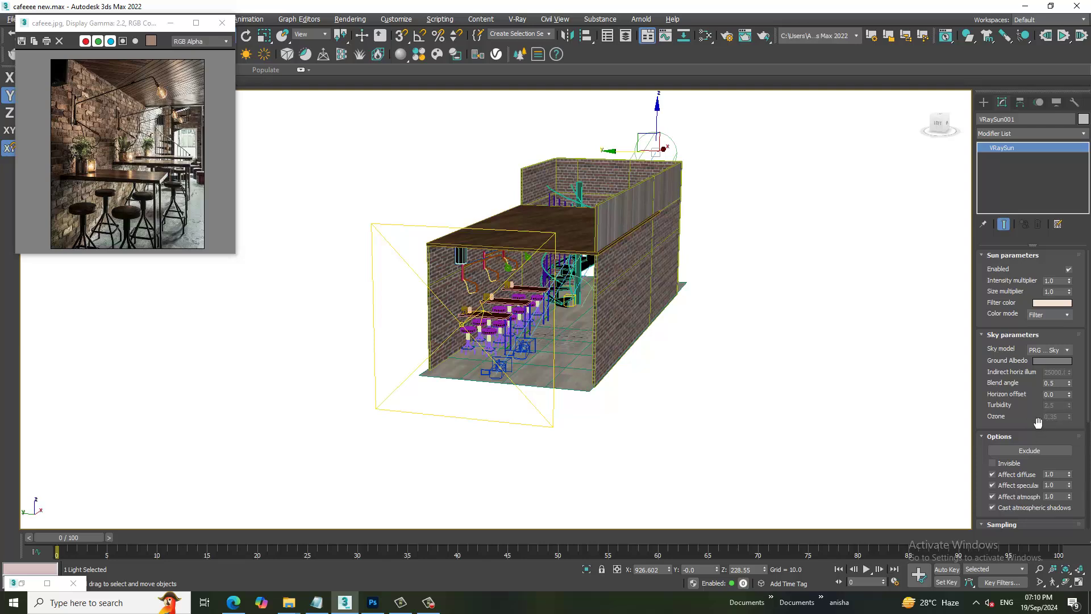
pyautogui.moveTo(1037, 423)
pyautogui.mouseDown()
pyautogui.moveTo(1052, 294)
pyautogui.moveTo(1044, 440)
pyautogui.mouseUp()
pyautogui.moveTo(1044, 439); pyautogui.dragTo(1041, 266)
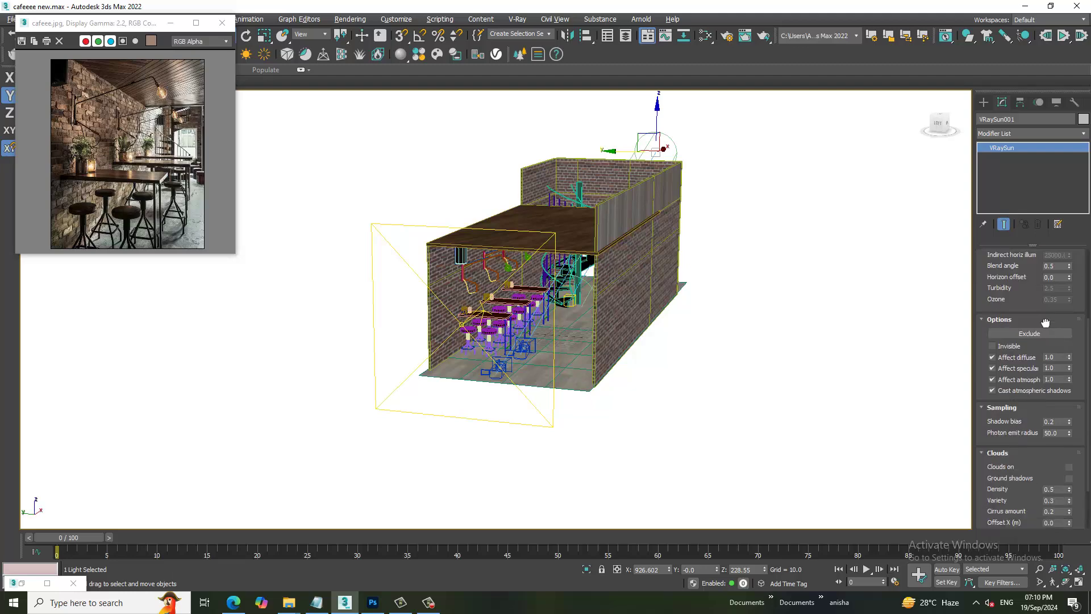
pyautogui.moveTo(1069, 383); pyautogui.dragTo(798, 217)
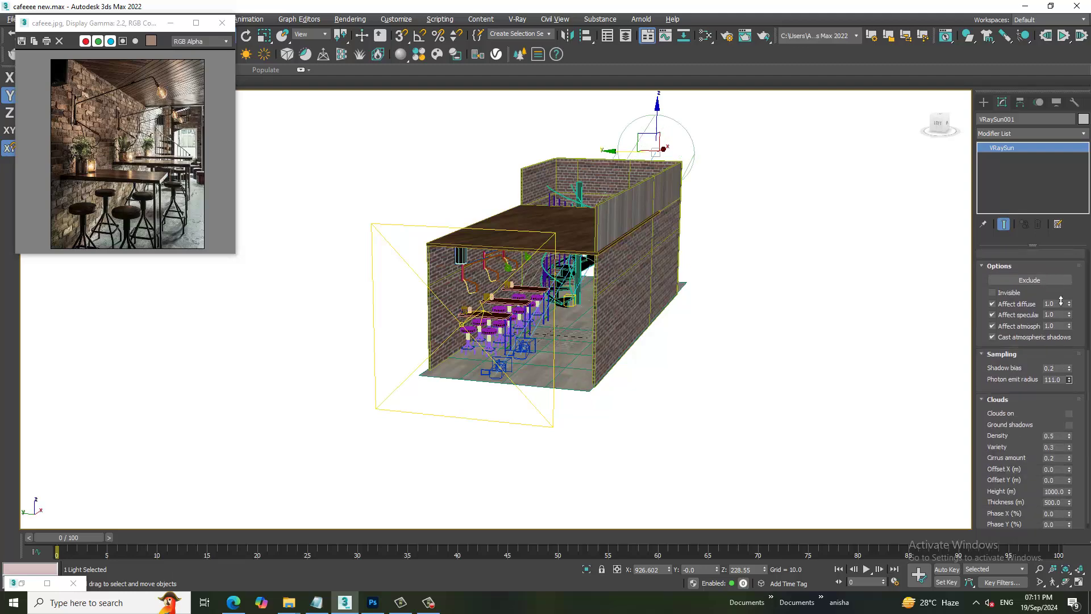
pyautogui.moveTo(615, 205)
pyautogui.keyDown('alt'); pyautogui.mouseDown(button='middle')
pyautogui.moveTo(629, 192)
pyautogui.moveTo(736, 188)
pyautogui.mouseUp(button='middle'); pyautogui.keyUp('alt')
pyautogui.scroll(2, 718, 192)
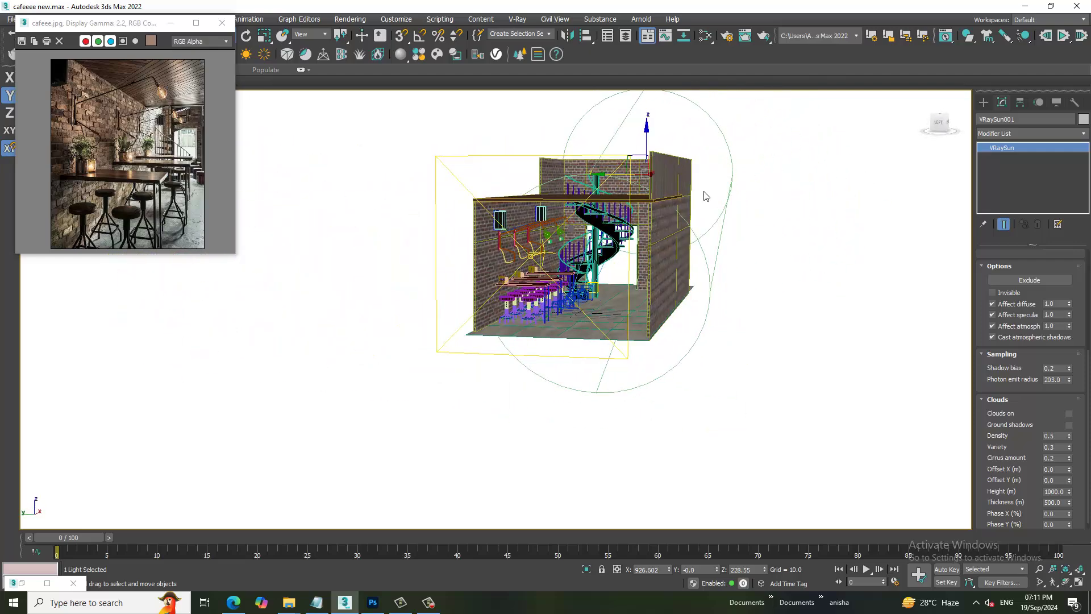
pyautogui.scroll(4, 670, 210)
pyautogui.scroll(1, 621, 229)
pyautogui.hotkey('alt', 'w')
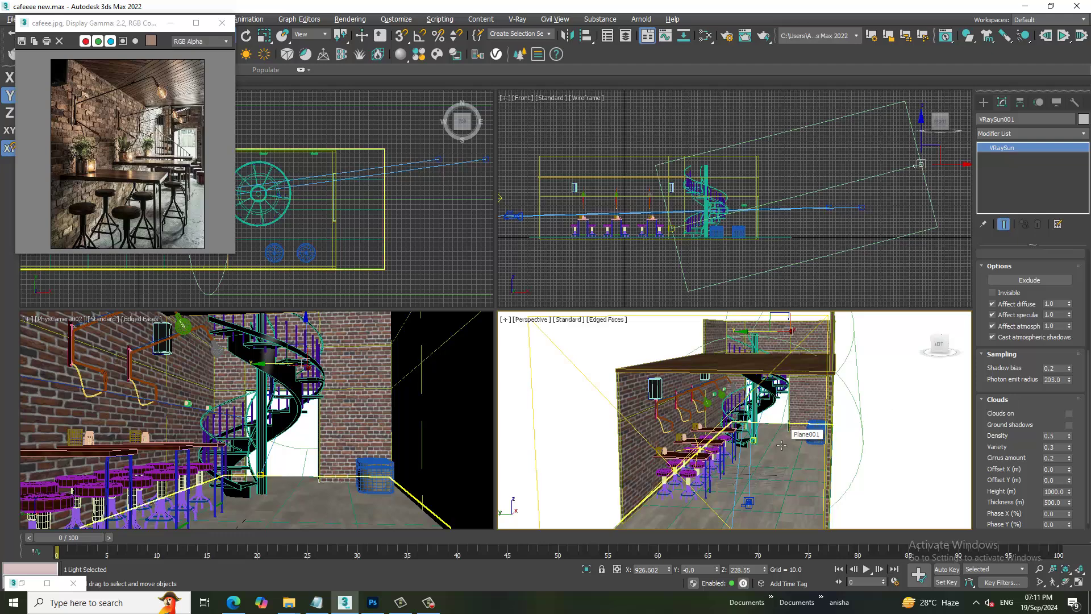
# Set the lower-right view to PhysCamera001 and render it live with V-Ray Viewport IPR
pyautogui.middleClick(341, 463)
pyautogui.hotkey('alt', 'w')
pyautogui.hotkey('alt', 'w')
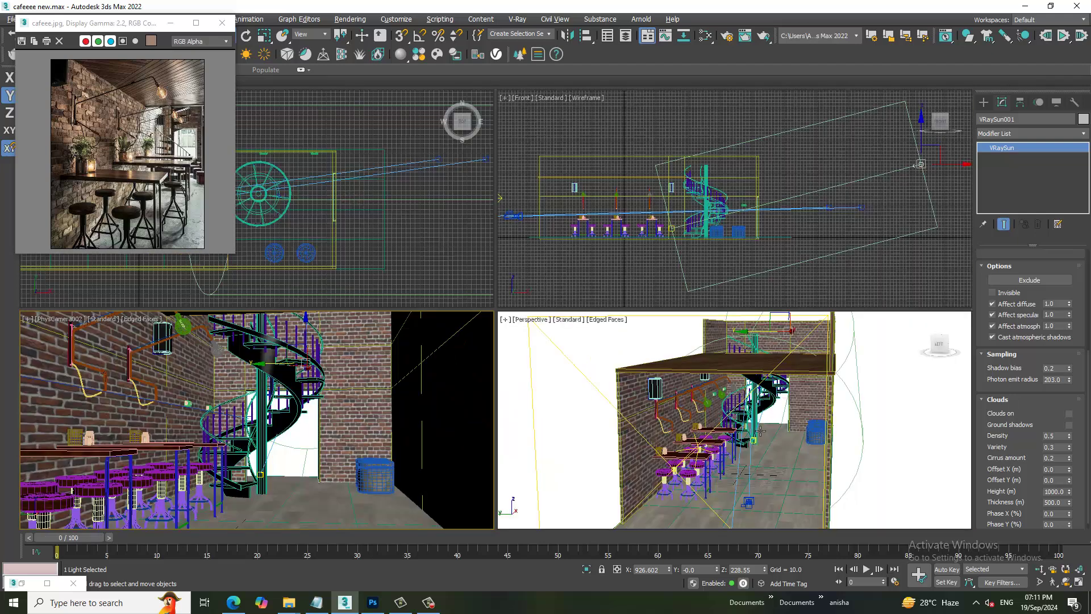
pyautogui.press('c')
pyautogui.doubleClick(529, 220)
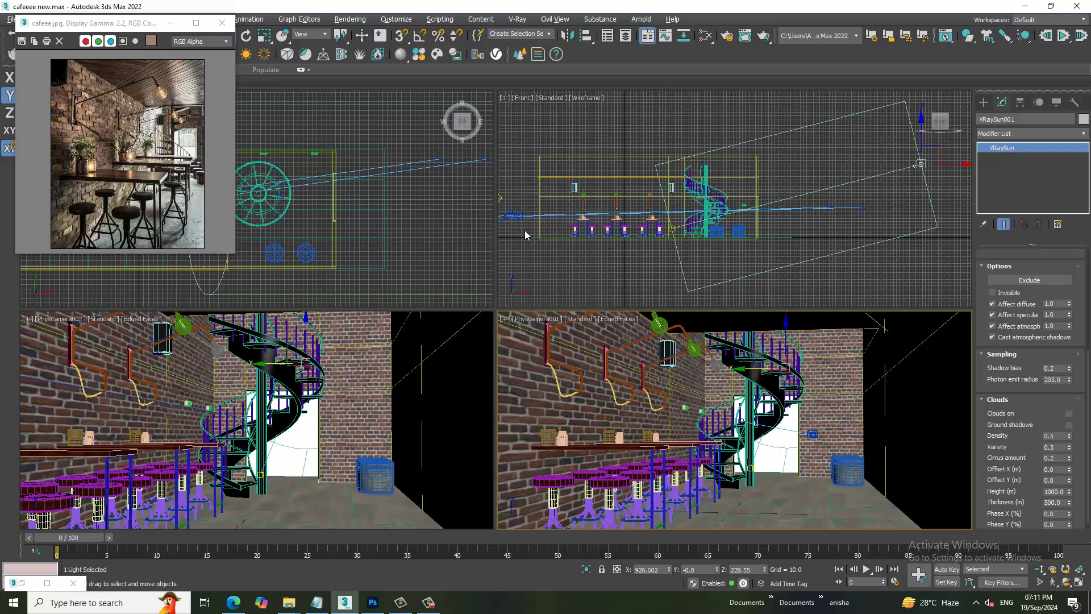
pyautogui.click(572, 320)
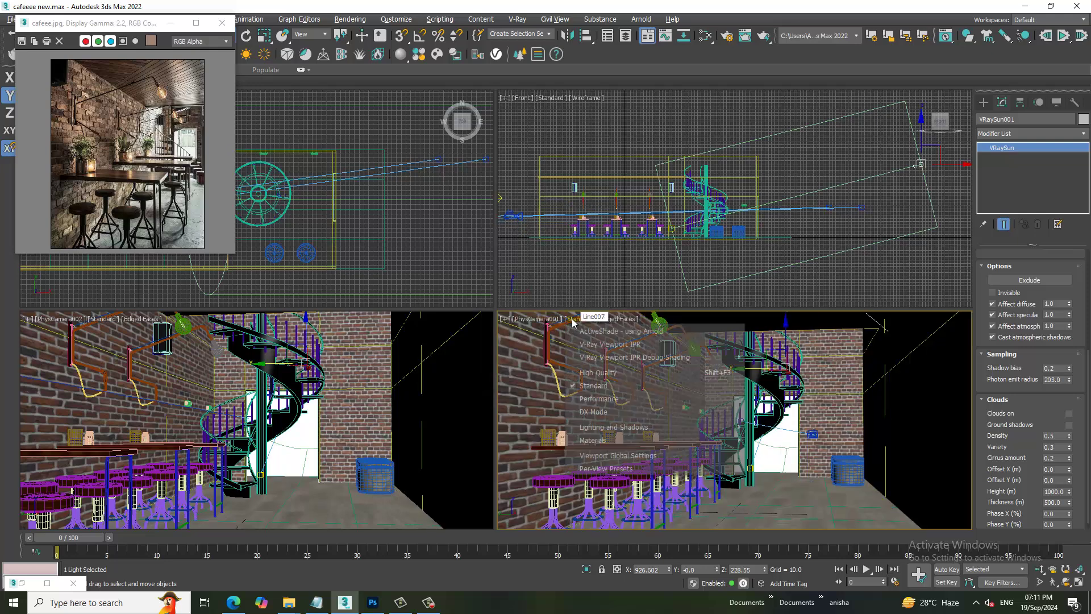
pyautogui.click(606, 343)
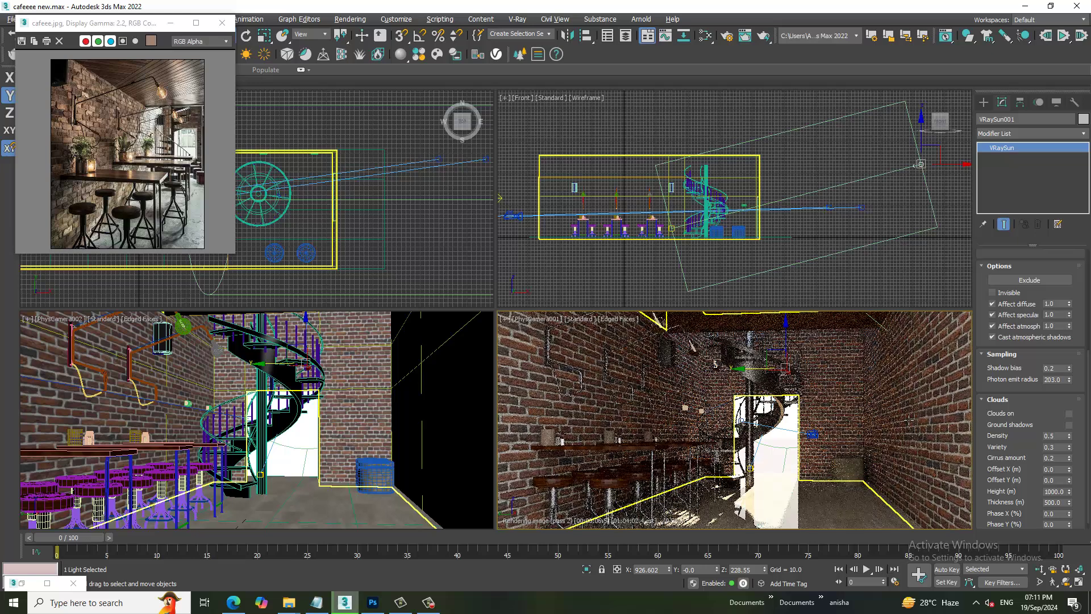
pyautogui.click(366, 399)
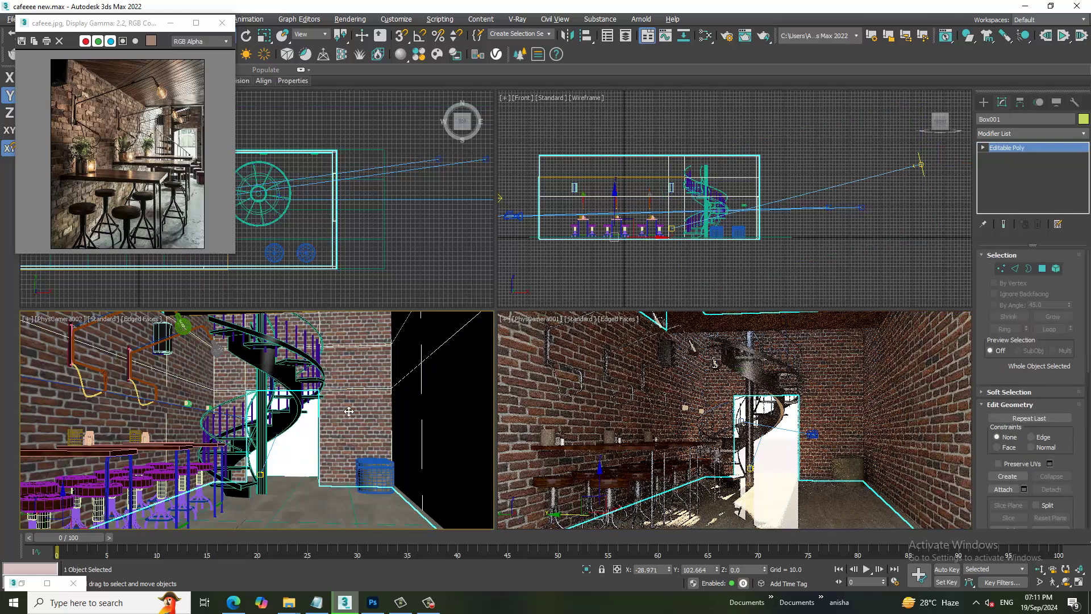
# In the lower-left Perspective view, select VRaySun001 and move it down
pyautogui.press('p')
pyautogui.scroll(-10, 351, 410)
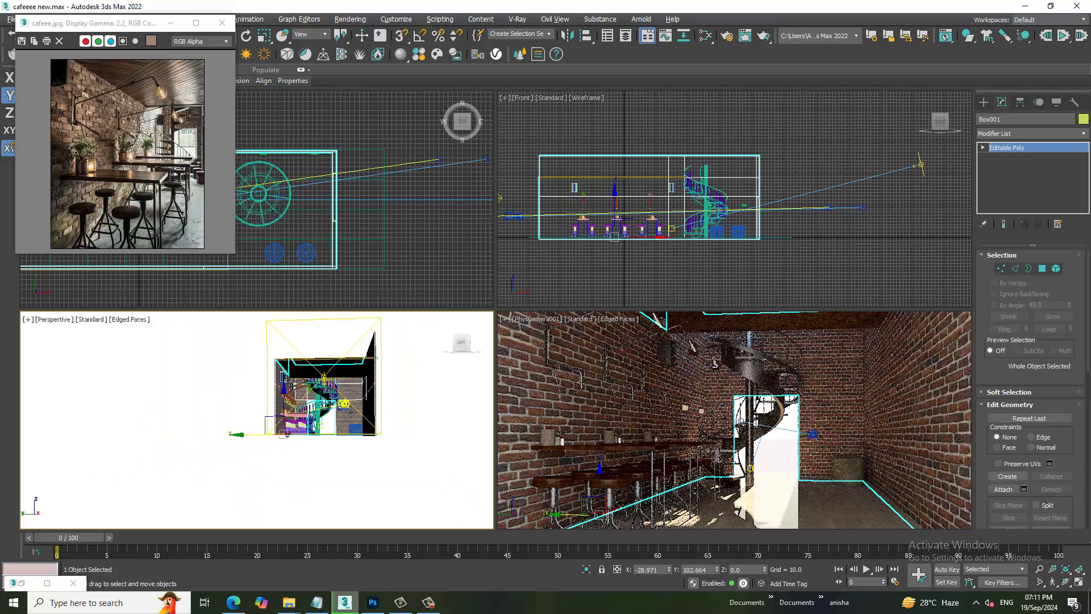
pyautogui.moveTo(351, 411)
pyautogui.keyDown('alt'); pyautogui.mouseDown(button='middle')
pyautogui.moveTo(341, 417)
pyautogui.moveTo(342, 405)
pyautogui.mouseUp(button='middle'); pyautogui.keyUp('alt')
pyautogui.click(336, 407)
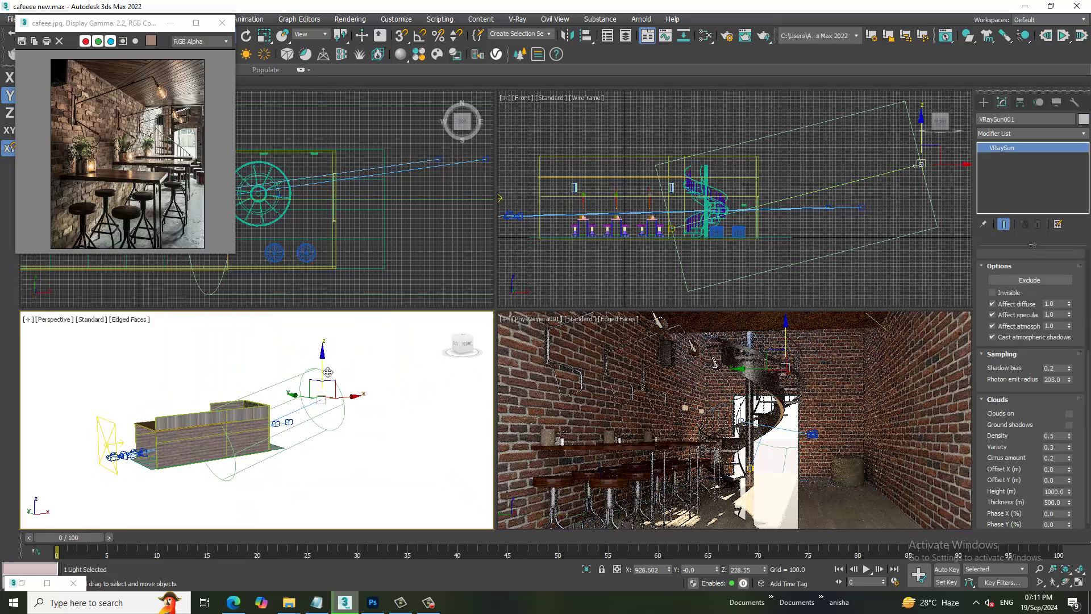
pyautogui.moveTo(323, 372); pyautogui.dragTo(333, 381)
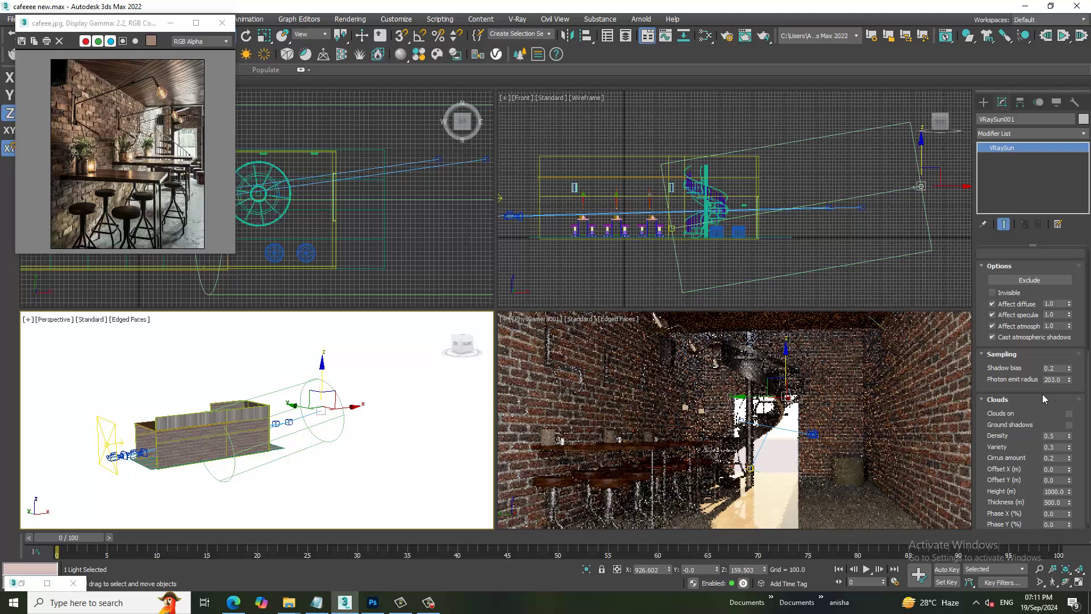
pyautogui.scroll(-1, 1036, 347)
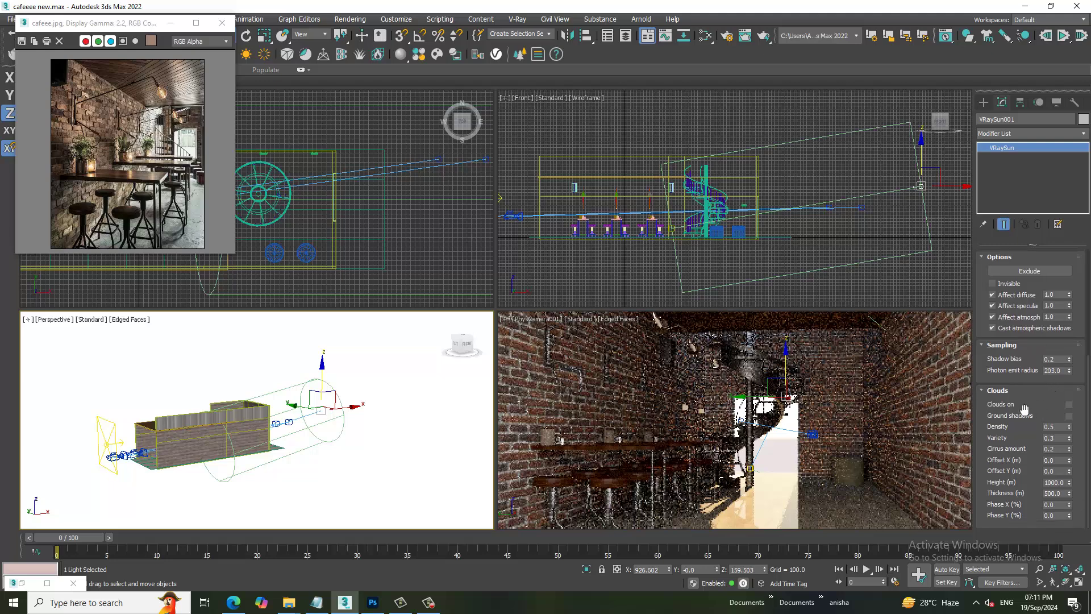
pyautogui.moveTo(1034, 356); pyautogui.dragTo(1020, 538)
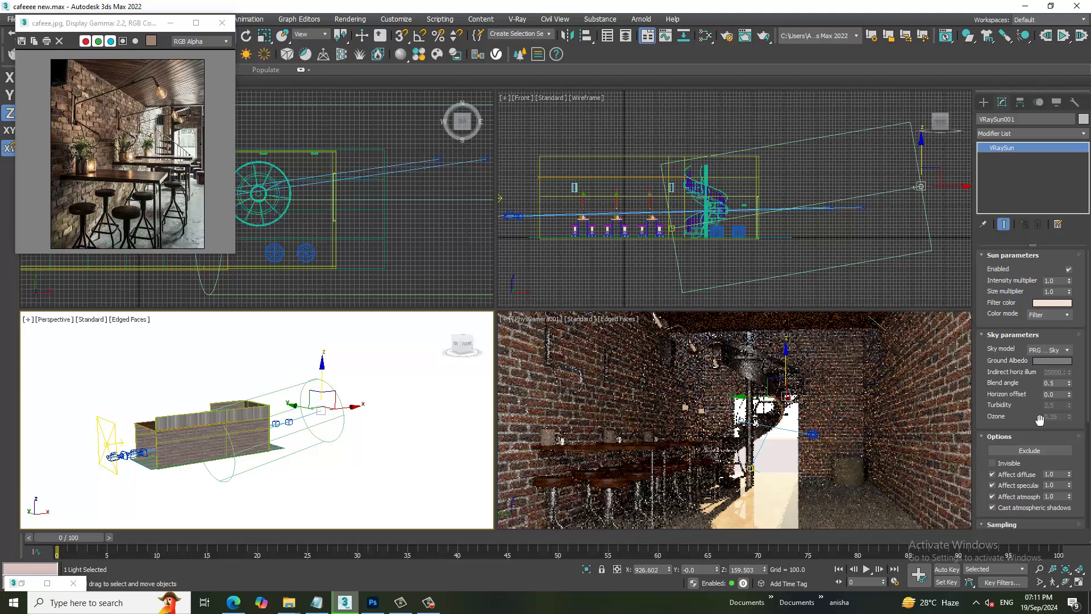
# Lower the sun's intensity multiplier, first to 0.2 and then to 0.4
pyautogui.doubleClick(1051, 281)
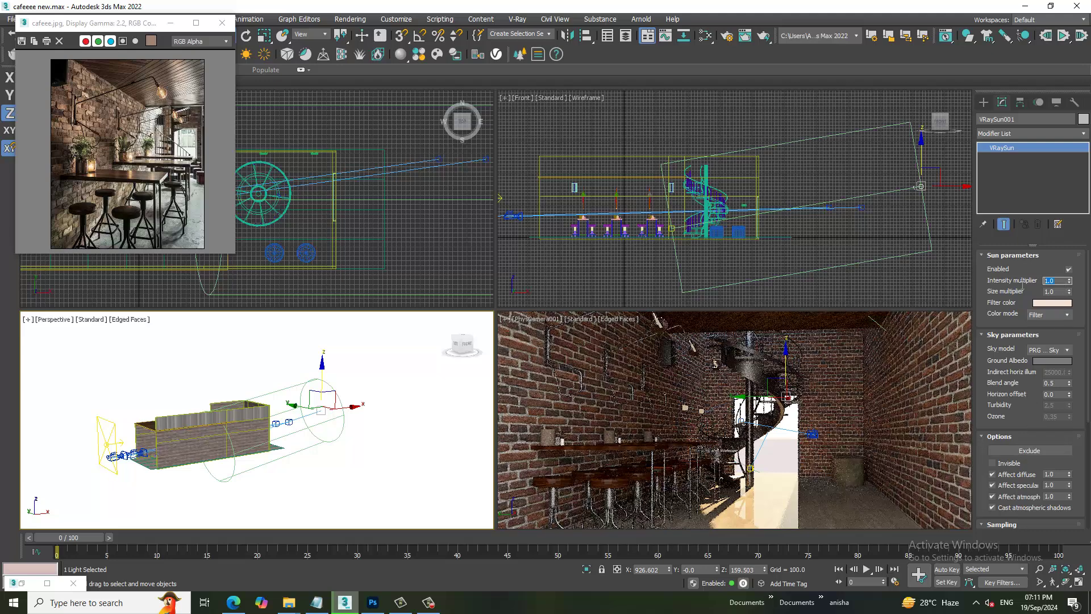
pyautogui.write('0.2')
pyautogui.press('Return')
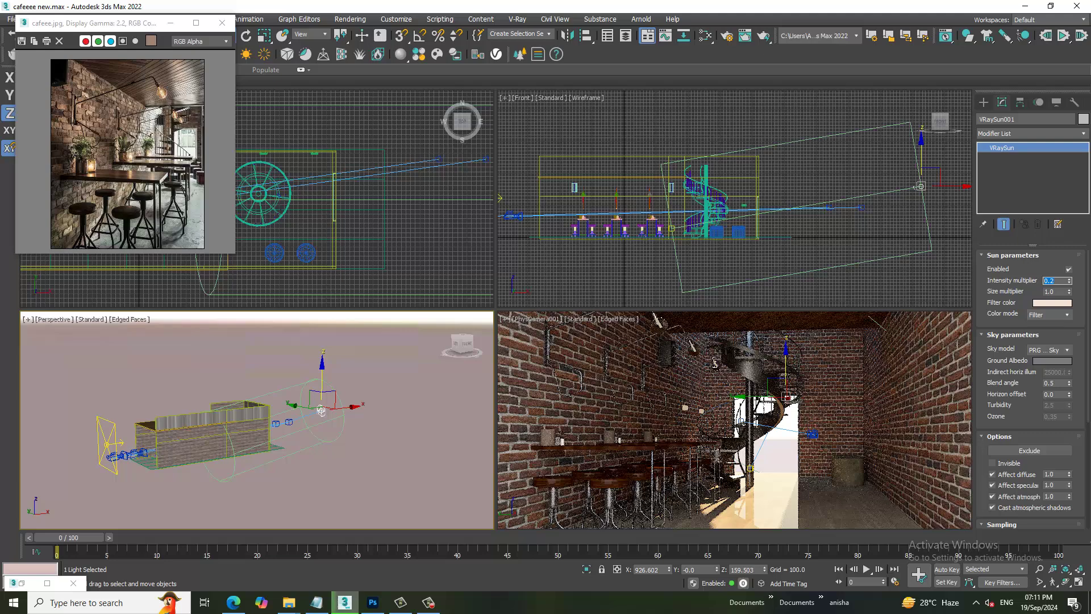
pyautogui.click(636, 405)
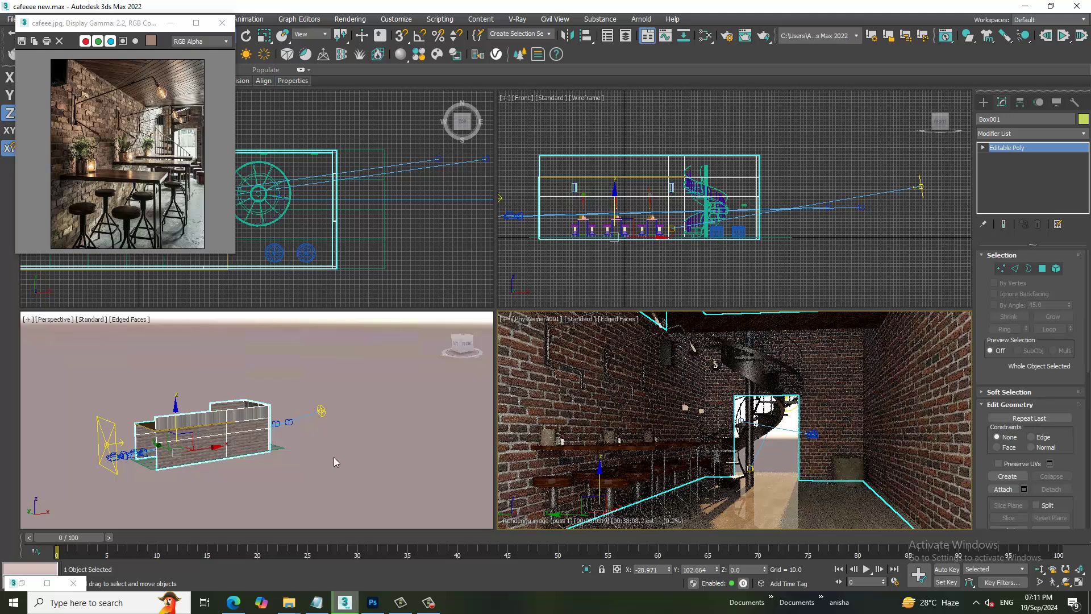
pyautogui.click(323, 412)
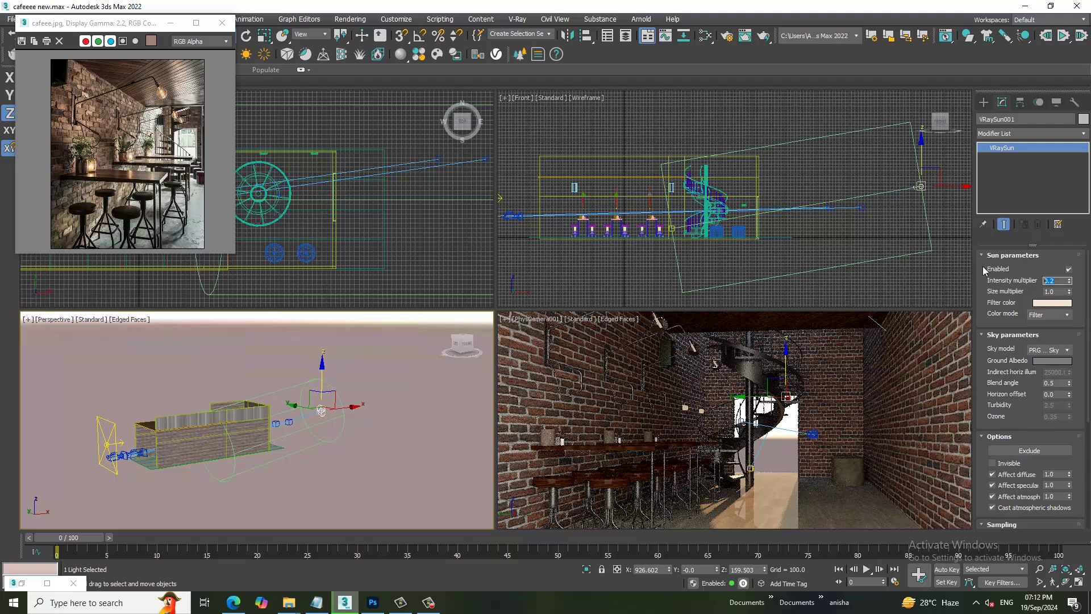
pyautogui.write('0.4')
pyautogui.press('Return')
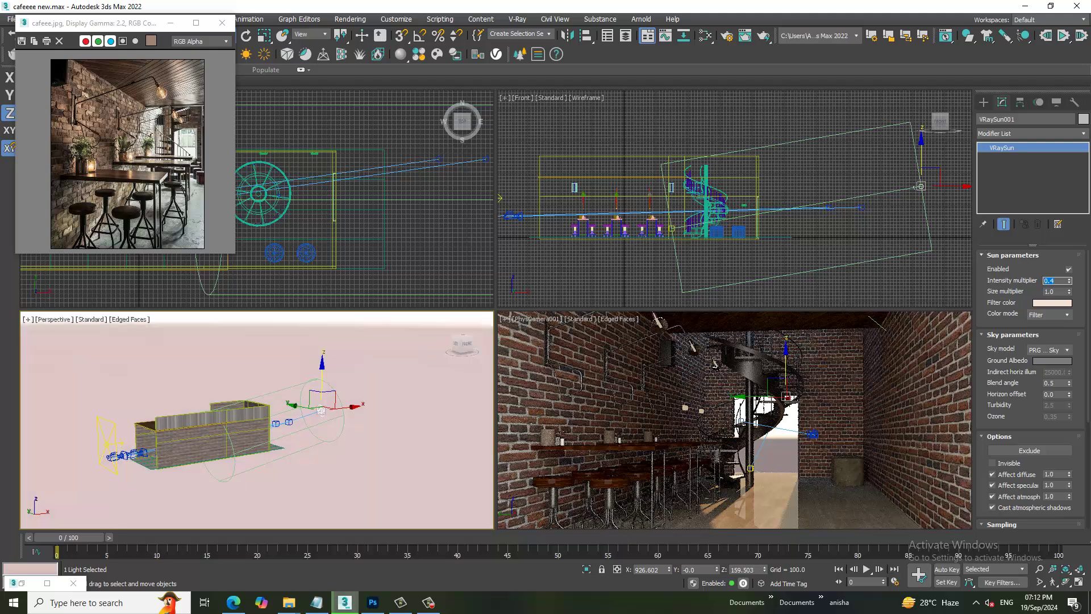
# Select and deselect PhysCamera002, then maximize the Perspective view and orbit the cafe
pyautogui.hotkey('ctrl', 'c')
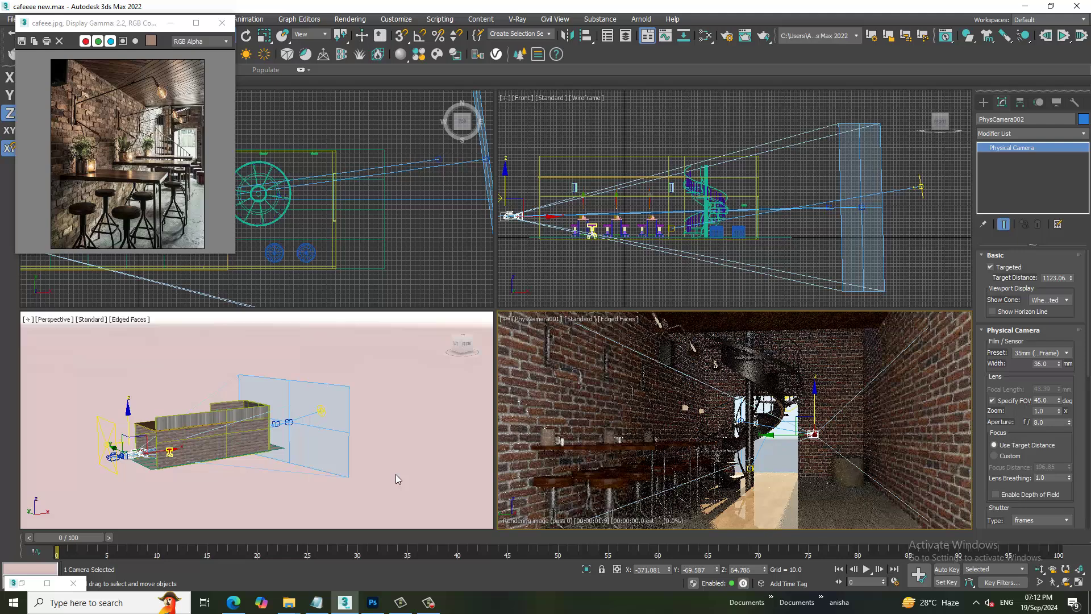
pyautogui.click(401, 410)
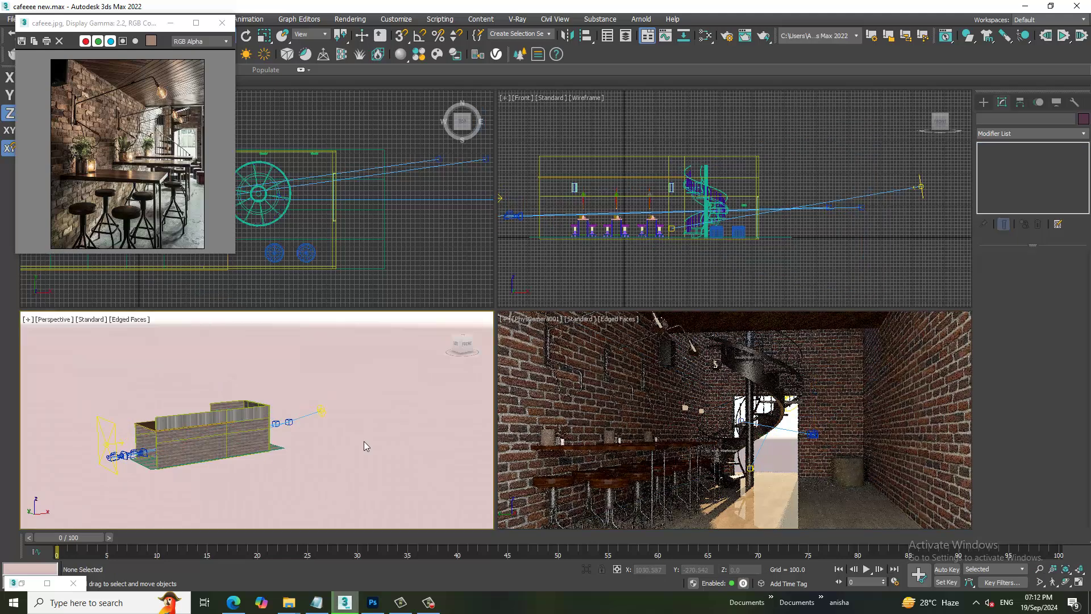
pyautogui.hotkey('alt', 'w')
pyautogui.moveTo(364, 441)
pyautogui.keyDown('alt'); pyautogui.mouseDown(button='middle')
pyautogui.moveTo(352, 390)
pyautogui.moveTo(432, 392)
pyautogui.mouseUp(button='middle'); pyautogui.keyUp('alt')
# Draw a new VRayLight plane on the cafe floor and raise it up
pyautogui.click(671, 432)
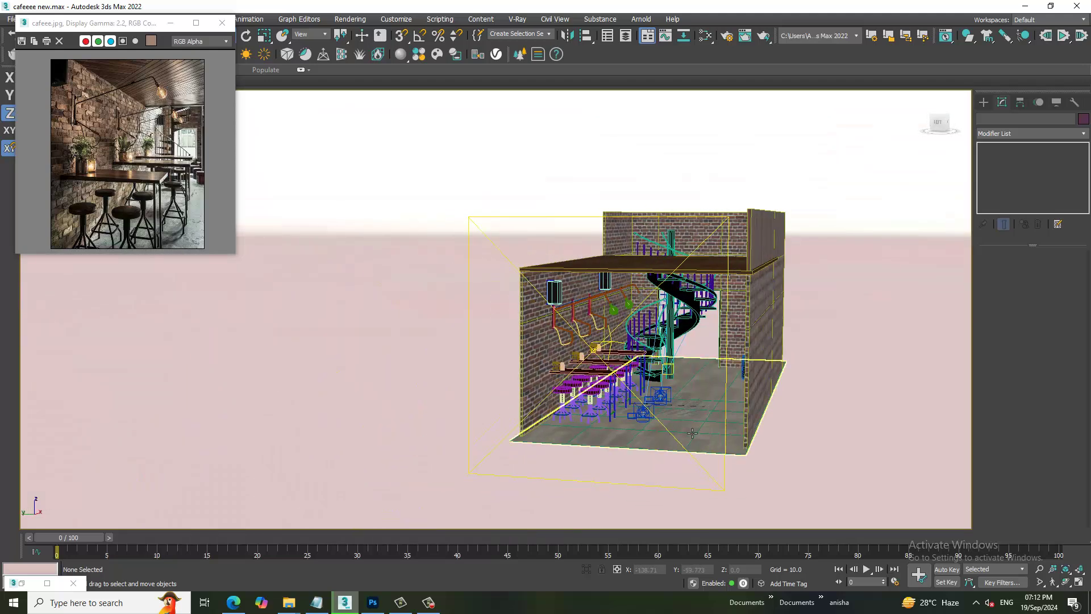
pyautogui.click(986, 102)
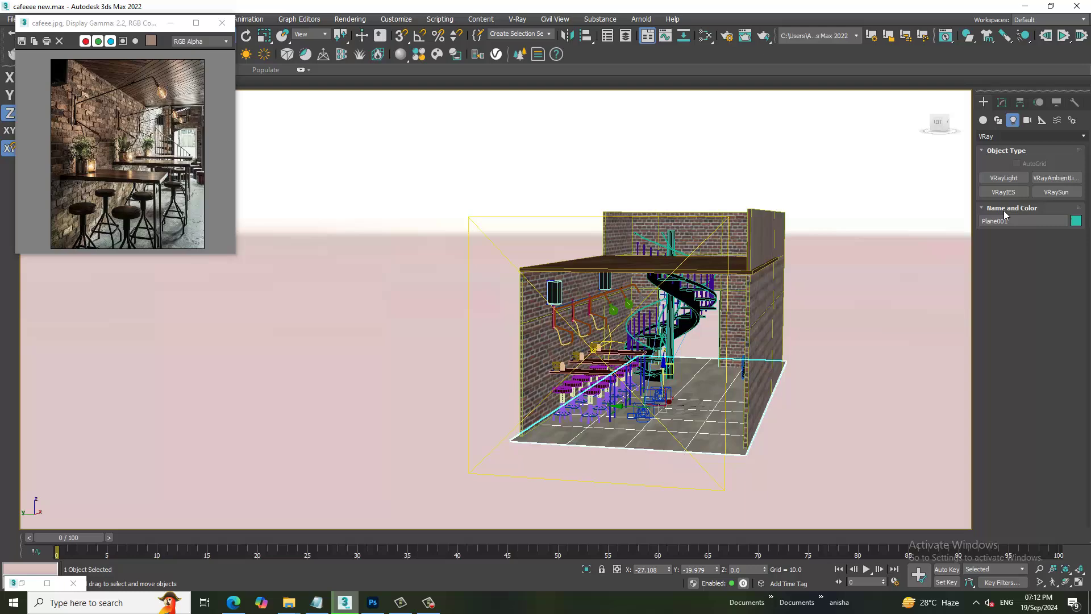
pyautogui.click(1003, 177)
pyautogui.keyDown('alt'); pyautogui.moveTo(700, 433); pyautogui.dragTo(625, 397, button='middle'); pyautogui.keyUp('alt')
pyautogui.scroll(3, 624, 397)
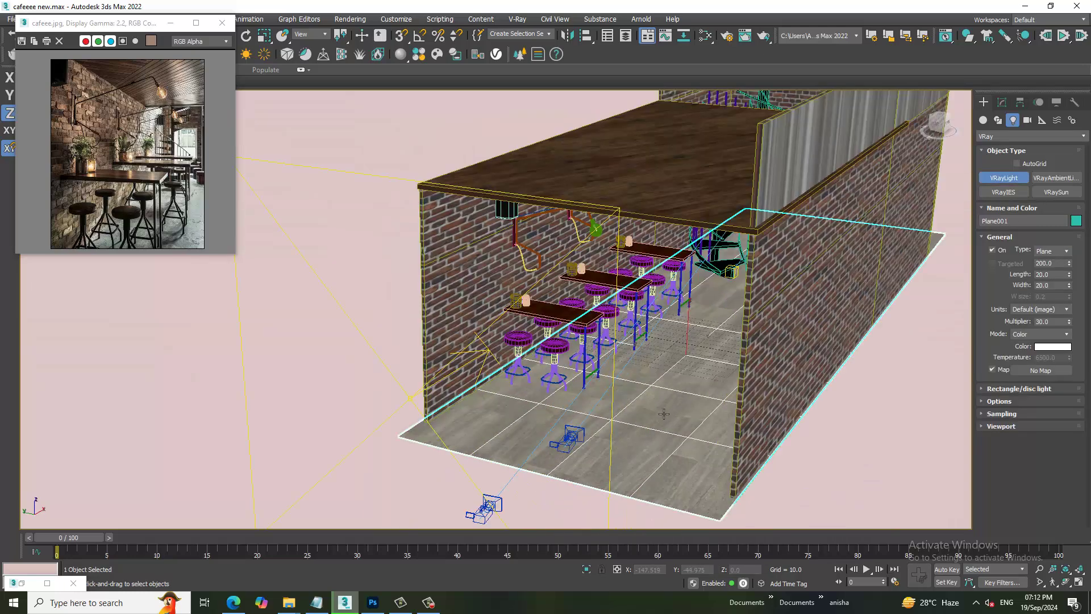
pyautogui.moveTo(583, 449); pyautogui.dragTo(714, 408)
pyautogui.rightClick(657, 409)
pyautogui.moveTo(653, 392); pyautogui.dragTo(653, 341)
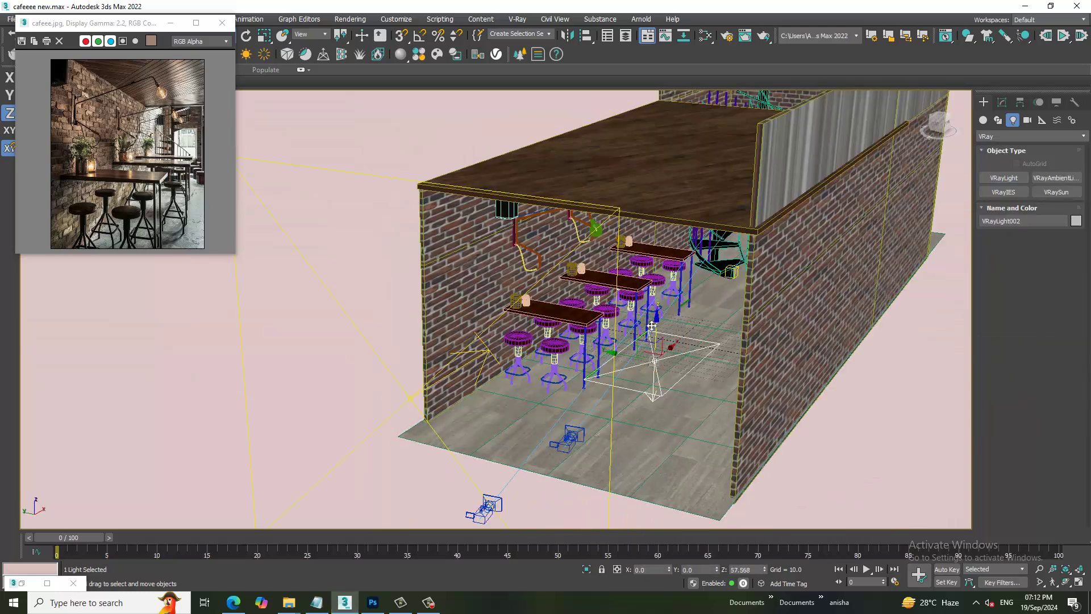
pyautogui.keyDown('alt'); pyautogui.moveTo(654, 341); pyautogui.dragTo(654, 245, button='middle'); pyautogui.keyUp('alt')
pyautogui.scroll(5, 661, 299)
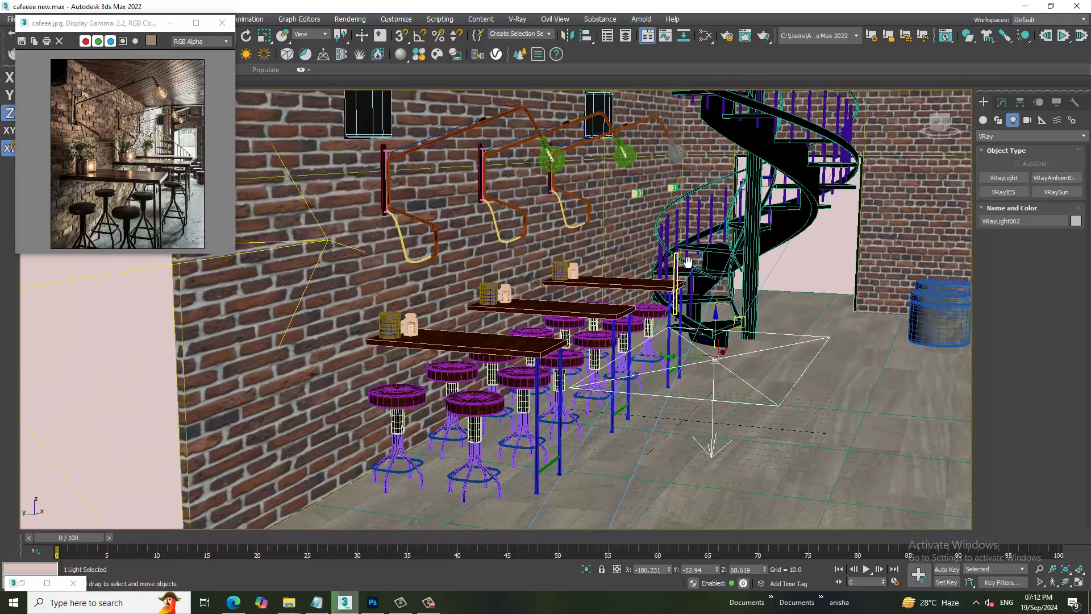
# Switch the VRayLight to Mesh type and pick the green pendant bulb as its mesh
pyautogui.click(1001, 102)
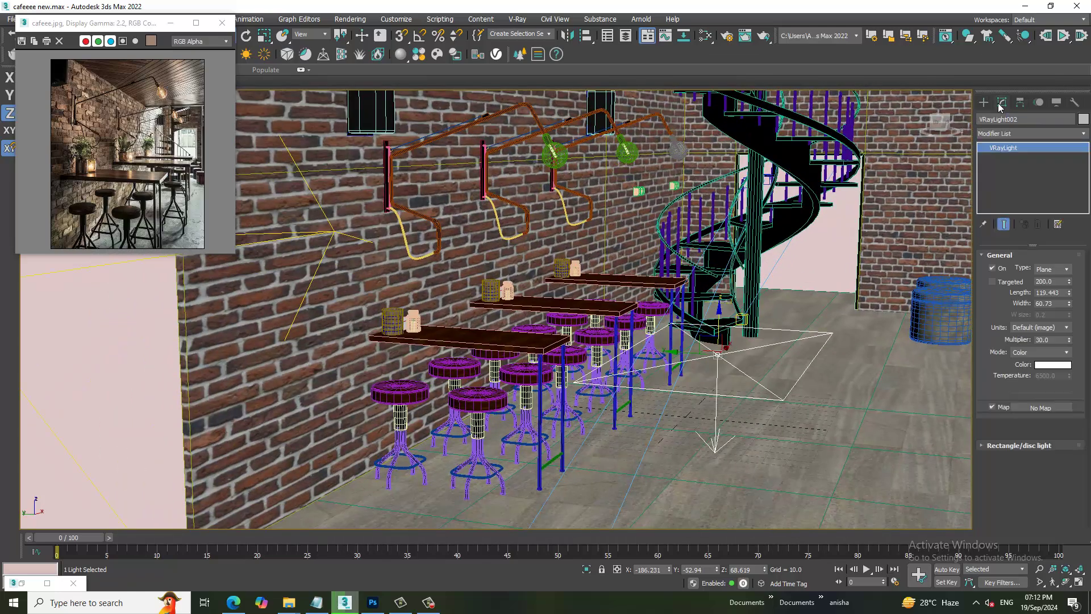
pyautogui.click(1060, 277)
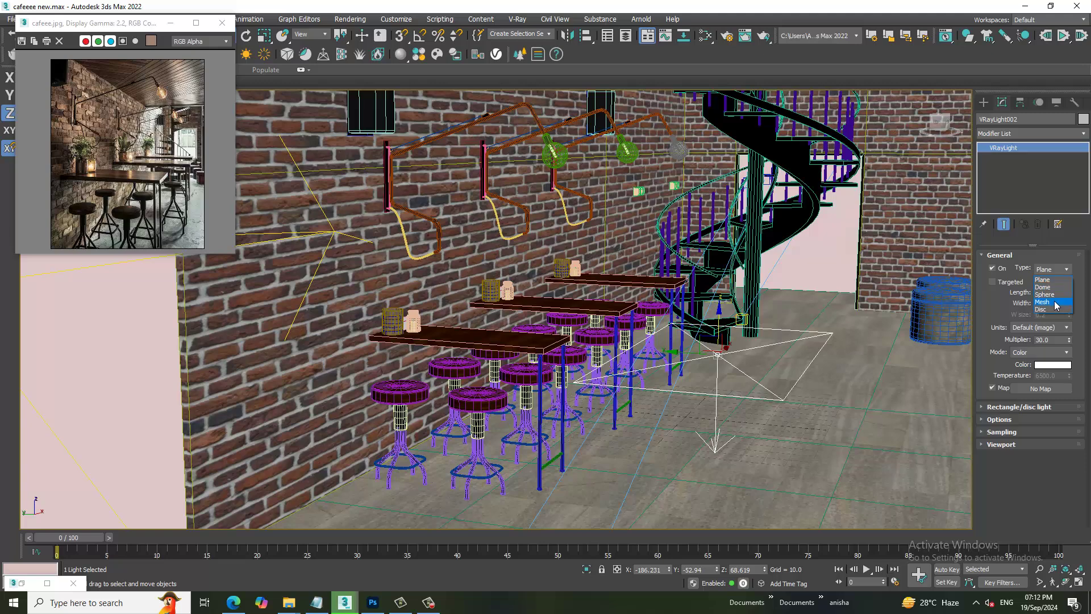
pyautogui.click(1053, 302)
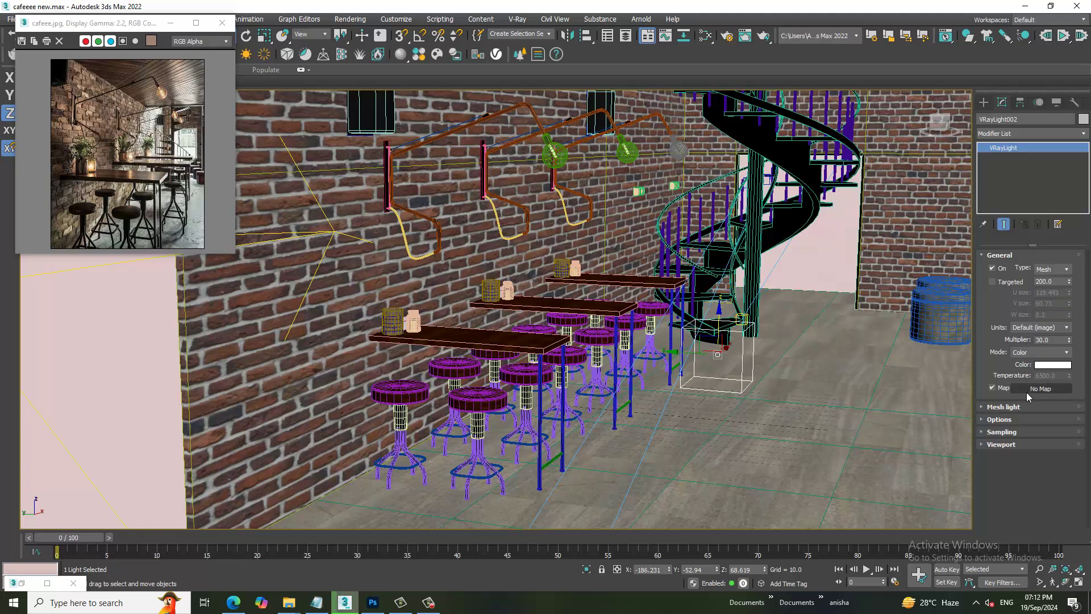
pyautogui.click(1003, 407)
pyautogui.click(1029, 432)
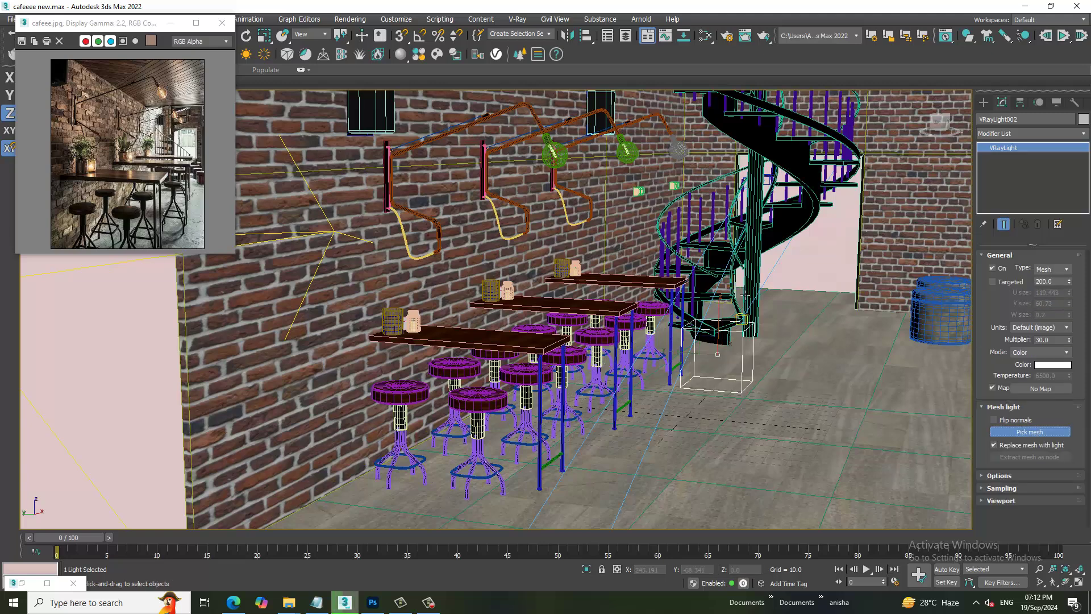
pyautogui.click(555, 161)
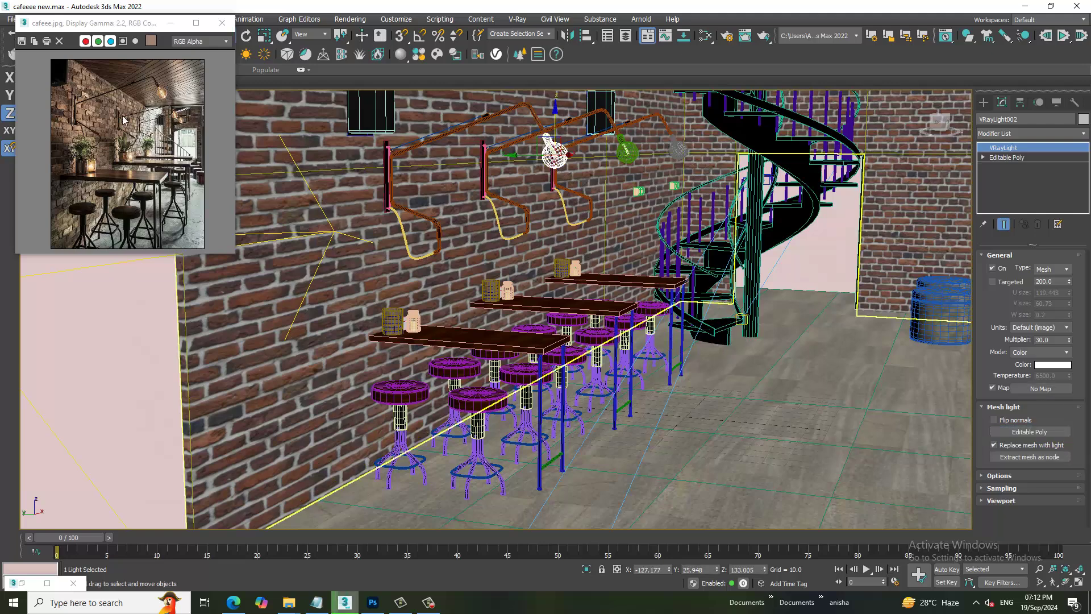
# Minimize the reference photo, preview the lighting with V-Ray IPR, then return to Standard shading
pyautogui.click(168, 27)
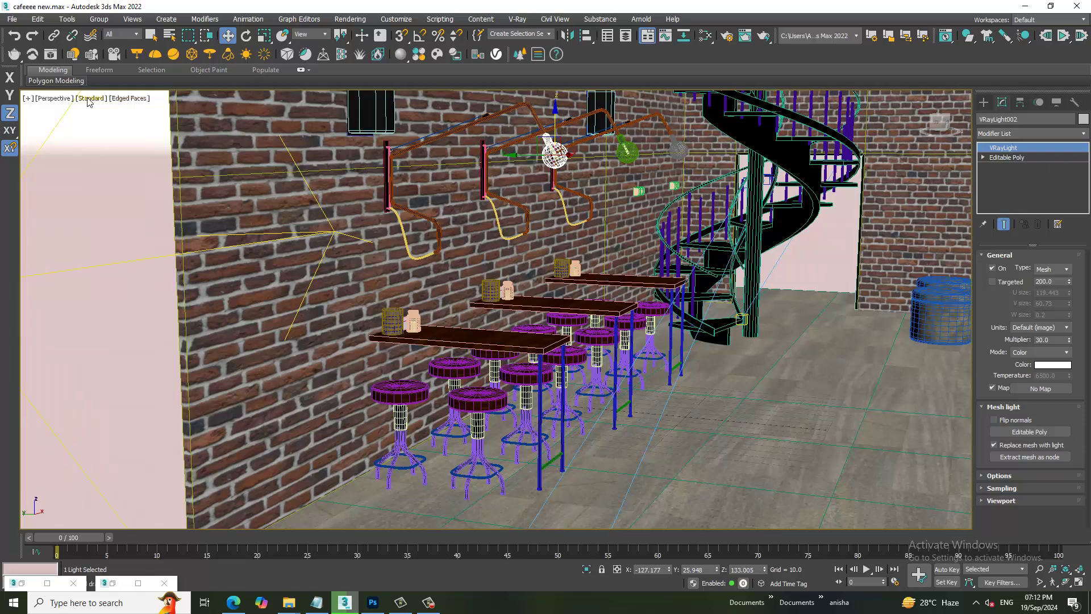
pyautogui.click(93, 98)
pyautogui.click(117, 120)
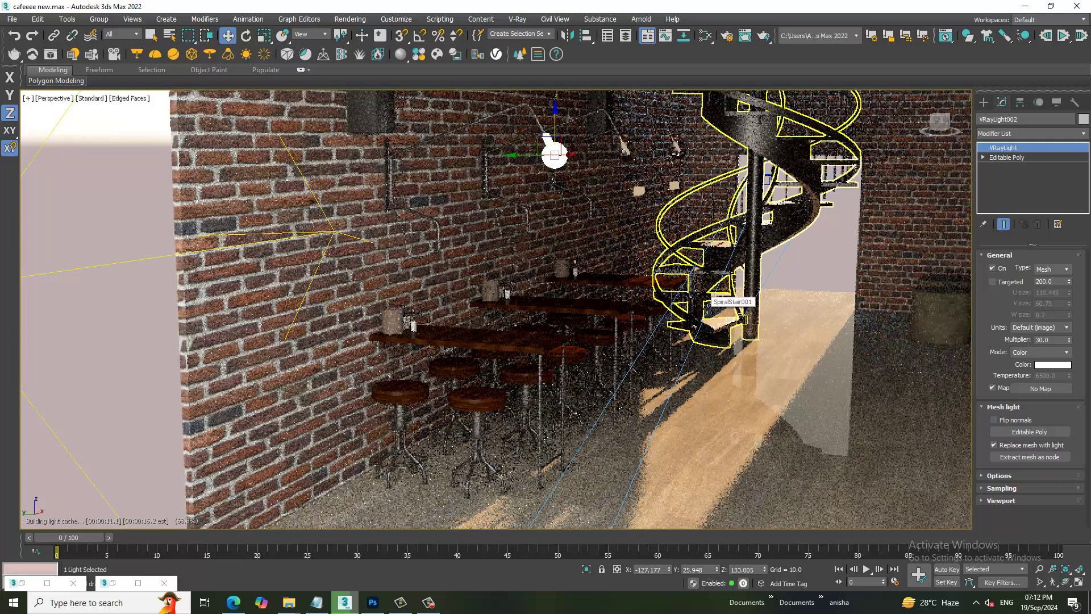
pyautogui.click(108, 98)
pyautogui.click(117, 122)
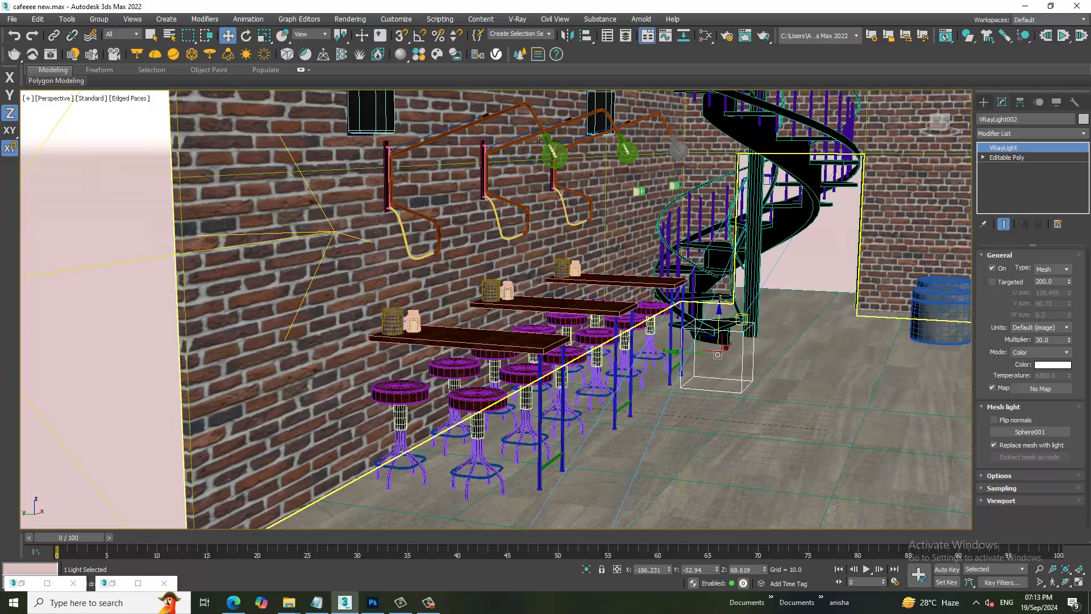
# Undo the bulb mesh pick and slide the Sphere001 bulb aside along the wall
pyautogui.hotkey('ctrl', 'z')
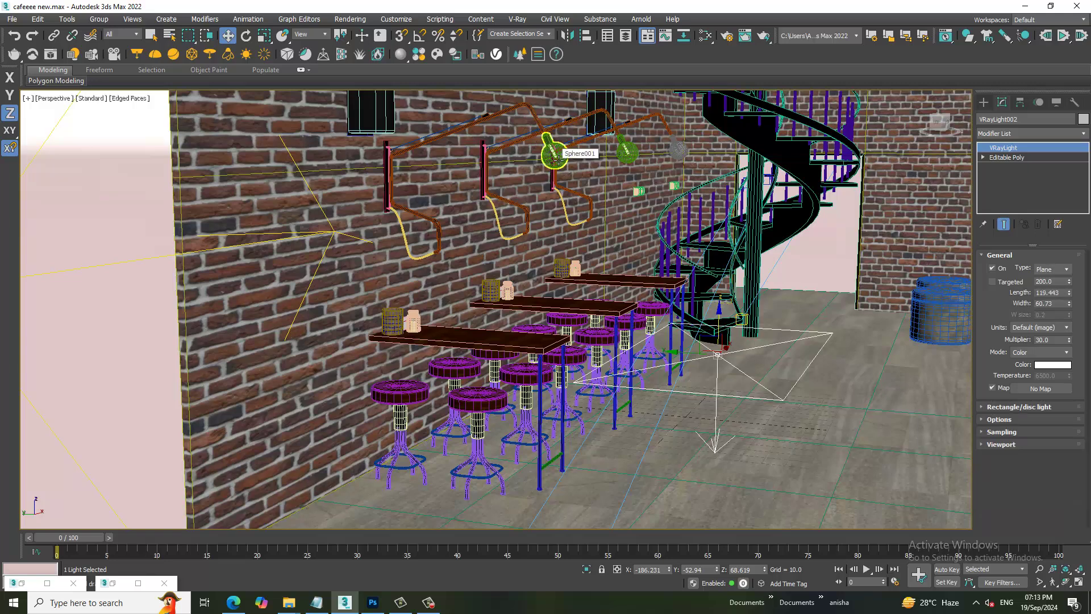
pyautogui.scroll(3, 547, 138)
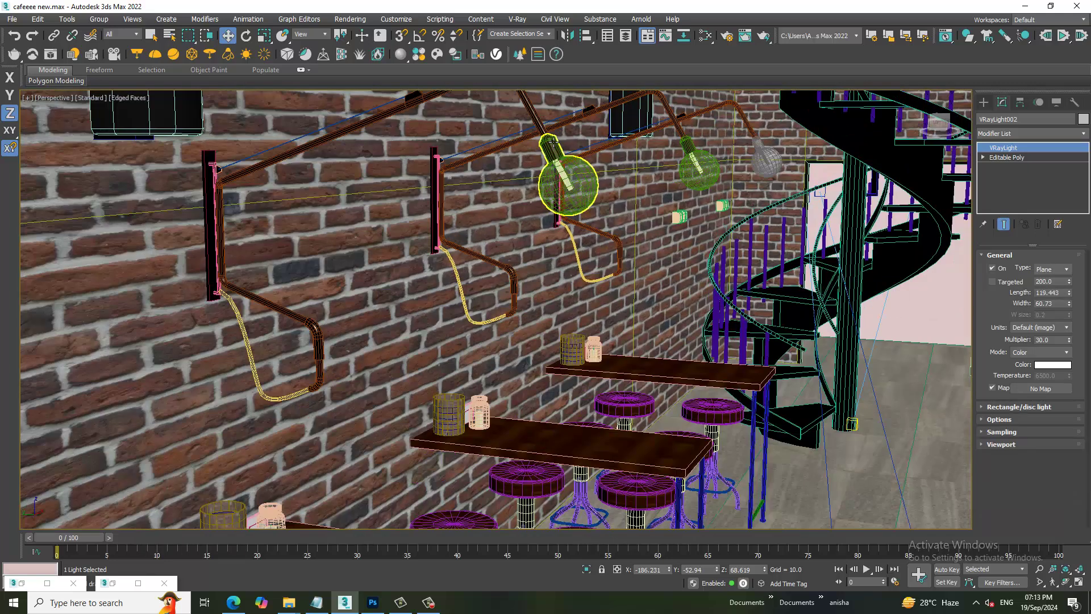
pyautogui.moveTo(552, 142); pyautogui.dragTo(618, 165, button='middle')
pyautogui.click(618, 165)
pyautogui.scroll(2, 671, 177)
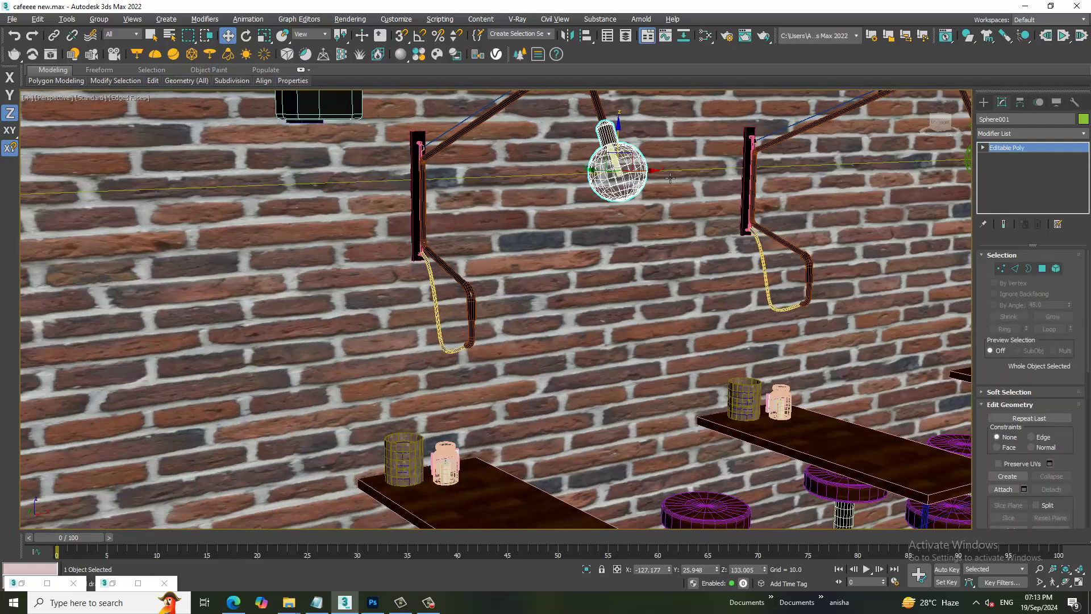
pyautogui.moveTo(600, 178)
pyautogui.mouseDown()
pyautogui.moveTo(609, 178)
pyautogui.moveTo(528, 178)
pyautogui.mouseUp()
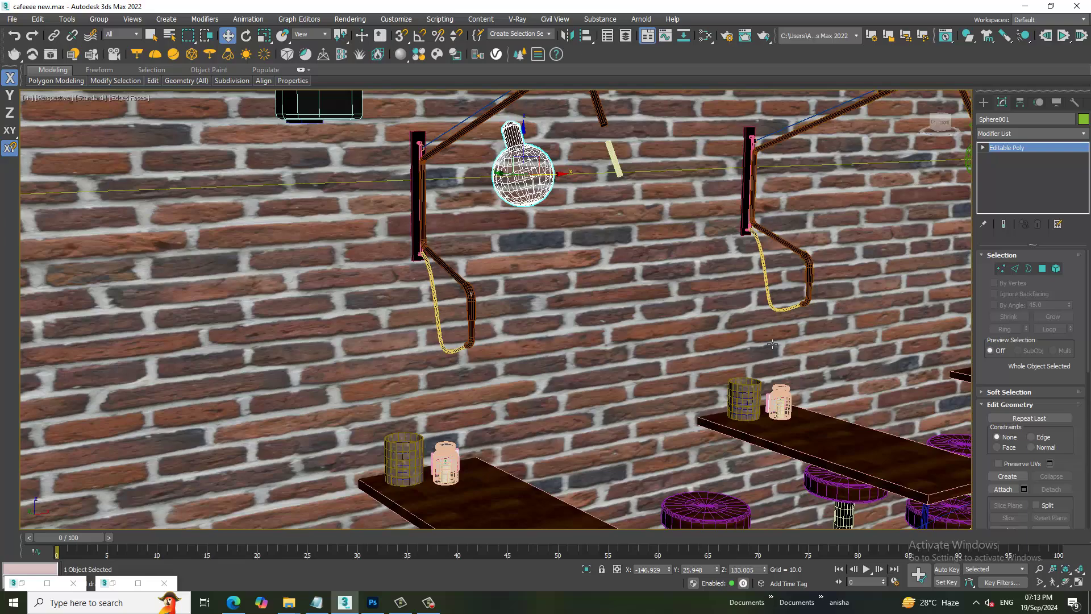
pyautogui.scroll(-10, 529, 178)
pyautogui.keyDown('alt'); pyautogui.moveTo(739, 398); pyautogui.dragTo(817, 461, button='middle'); pyautogui.keyUp('alt')
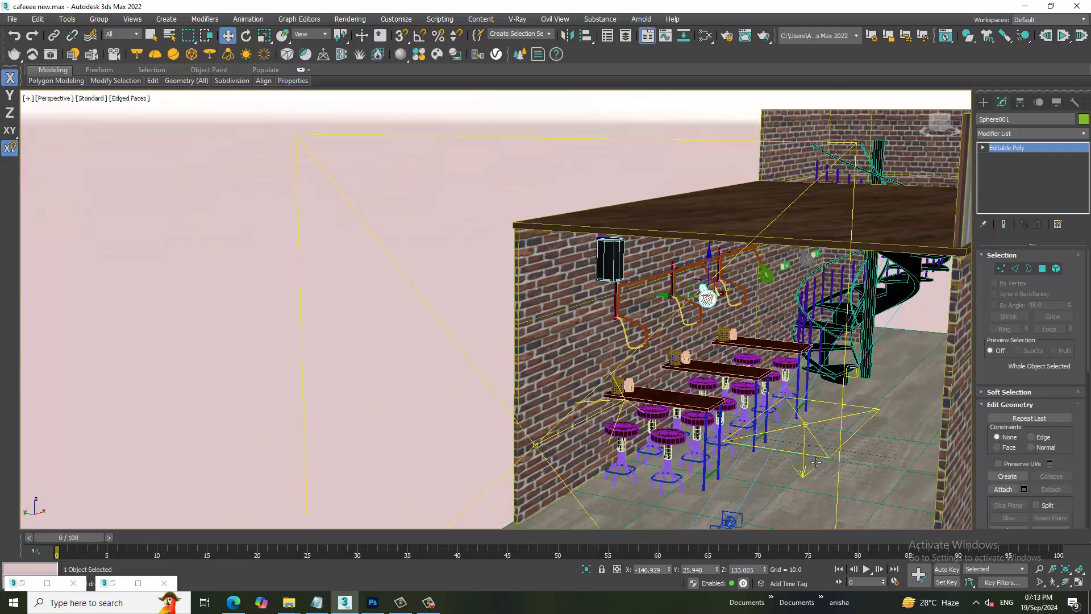
# Select VRayLight002 and zoom in on the wall lamps
pyautogui.click(816, 461)
pyautogui.scroll(3, 676, 314)
pyautogui.scroll(2, 676, 314)
pyautogui.scroll(2, 676, 314)
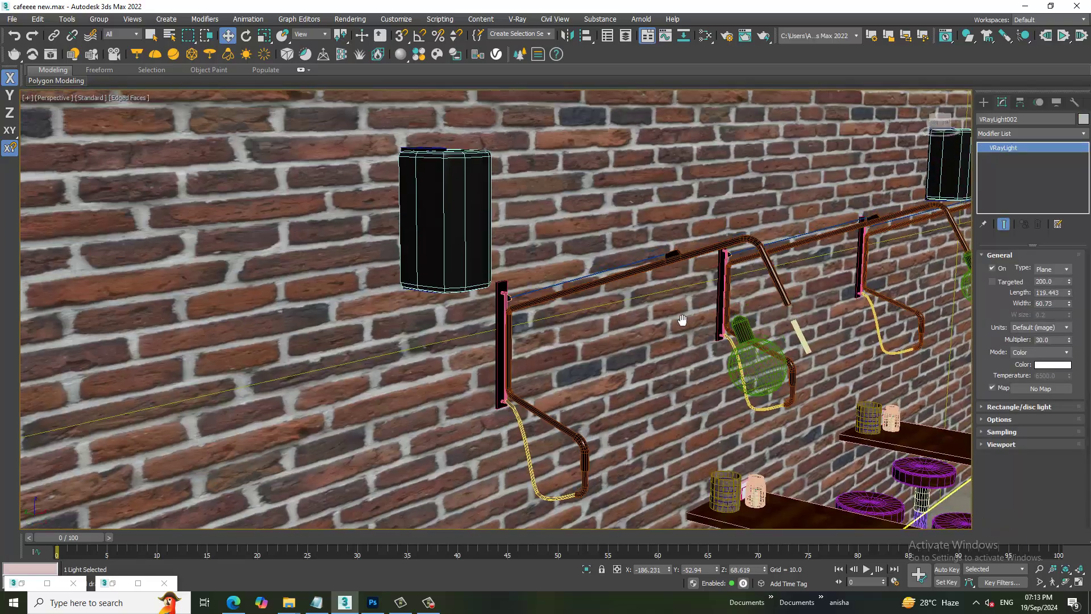
pyautogui.scroll(1, 676, 314)
pyautogui.moveTo(676, 314); pyautogui.dragTo(576, 220, button='middle')
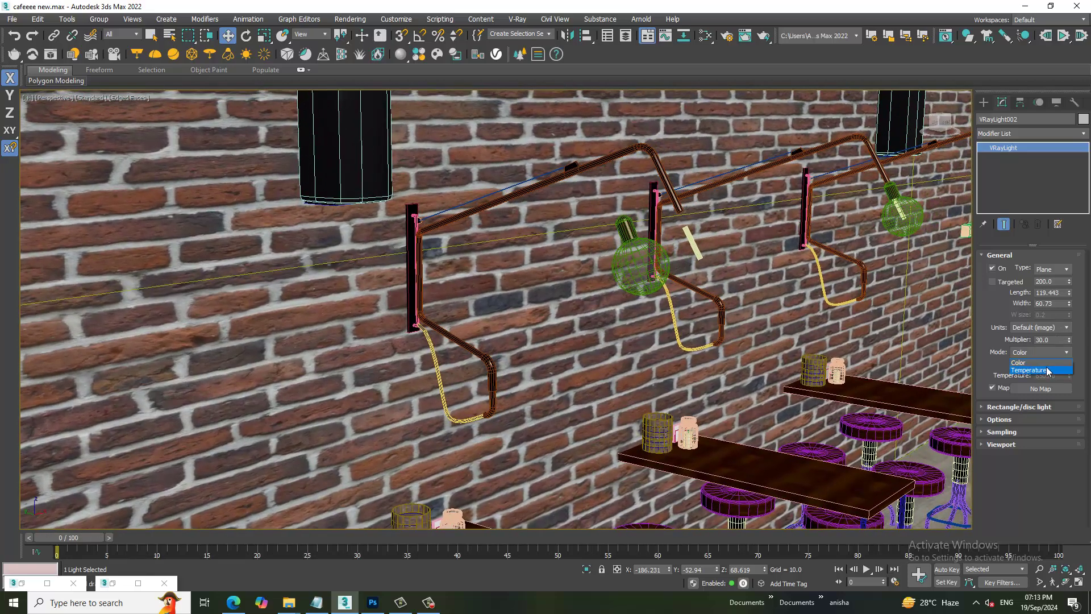
# Set VRayLight002 to Mesh type and pick the yellow filament tube as its mesh
pyautogui.click(986, 341)
pyautogui.click(1055, 268)
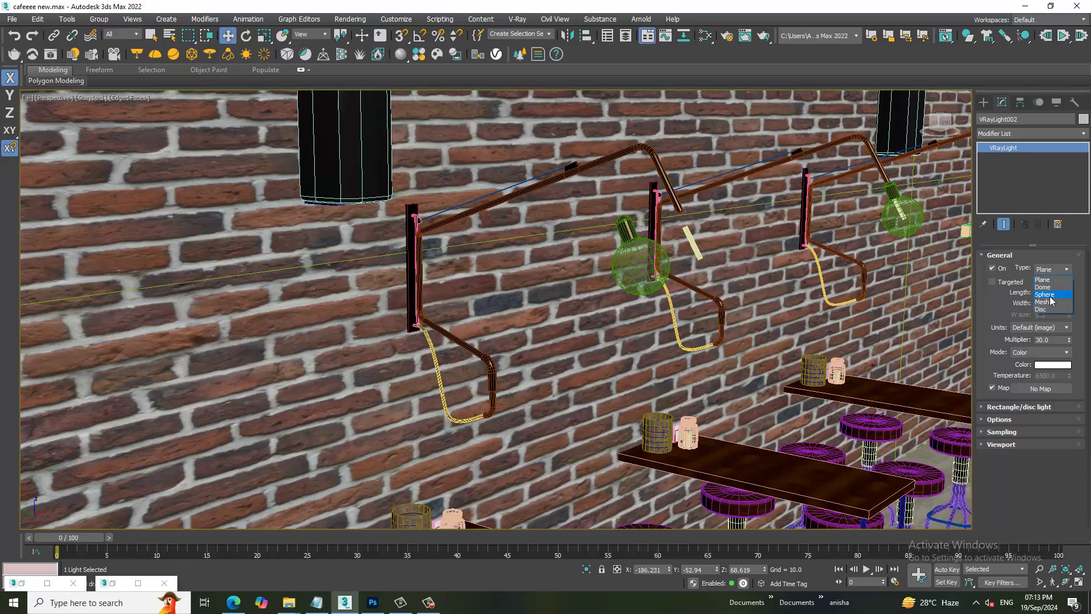
pyautogui.click(1051, 305)
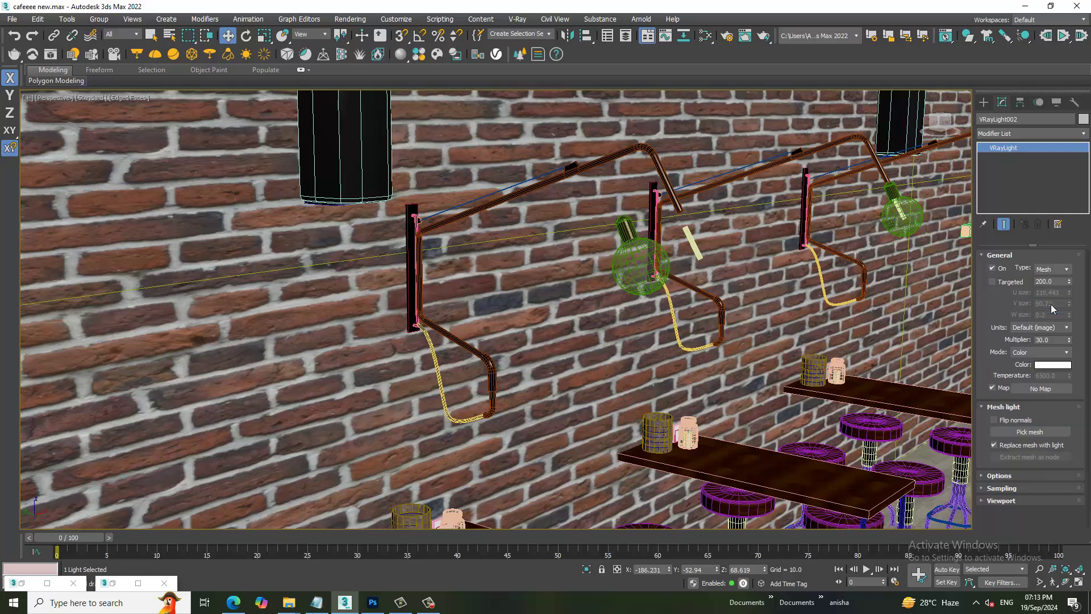
pyautogui.click(1037, 432)
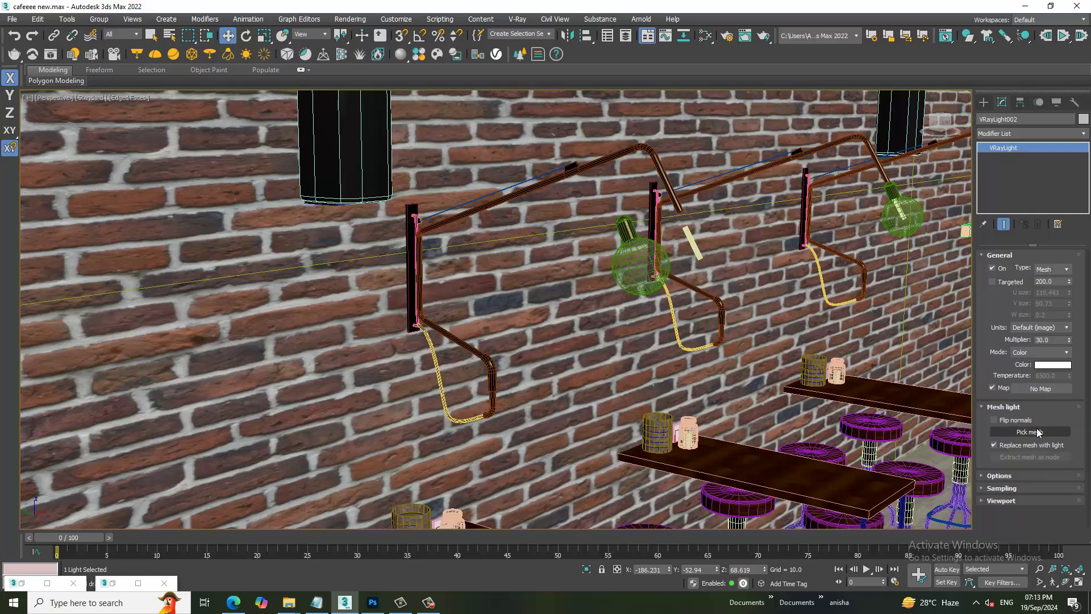
pyautogui.click(703, 258)
pyautogui.click(668, 262)
# Slide the left glass bulb Sphere001 along X over its filament light
pyautogui.keyDown('alt'); pyautogui.moveTo(690, 250); pyautogui.dragTo(685, 271, button='middle'); pyautogui.keyUp('alt')
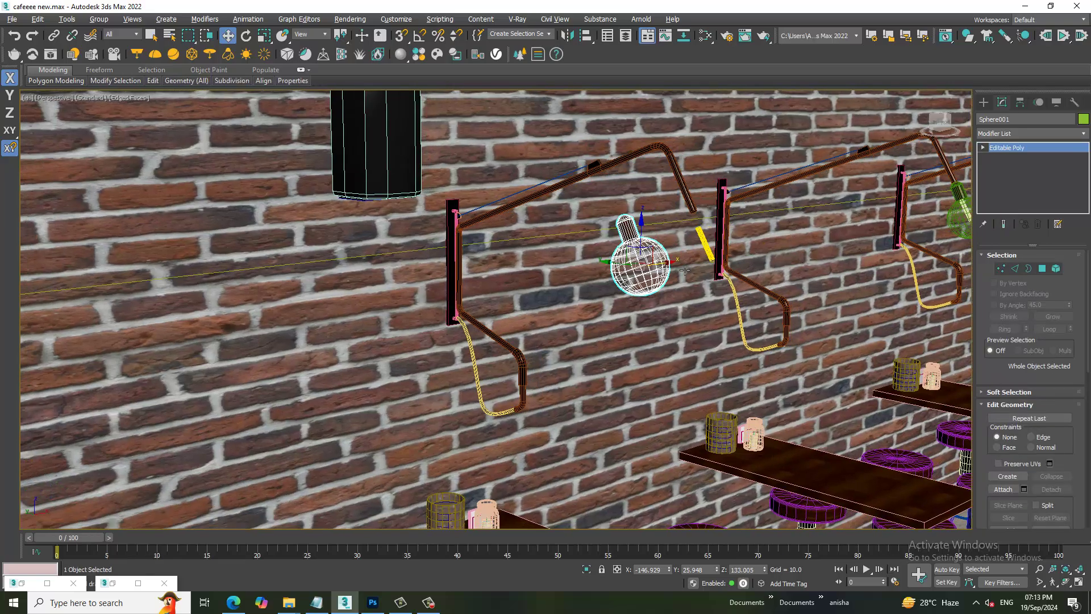
pyautogui.moveTo(673, 268); pyautogui.dragTo(743, 263)
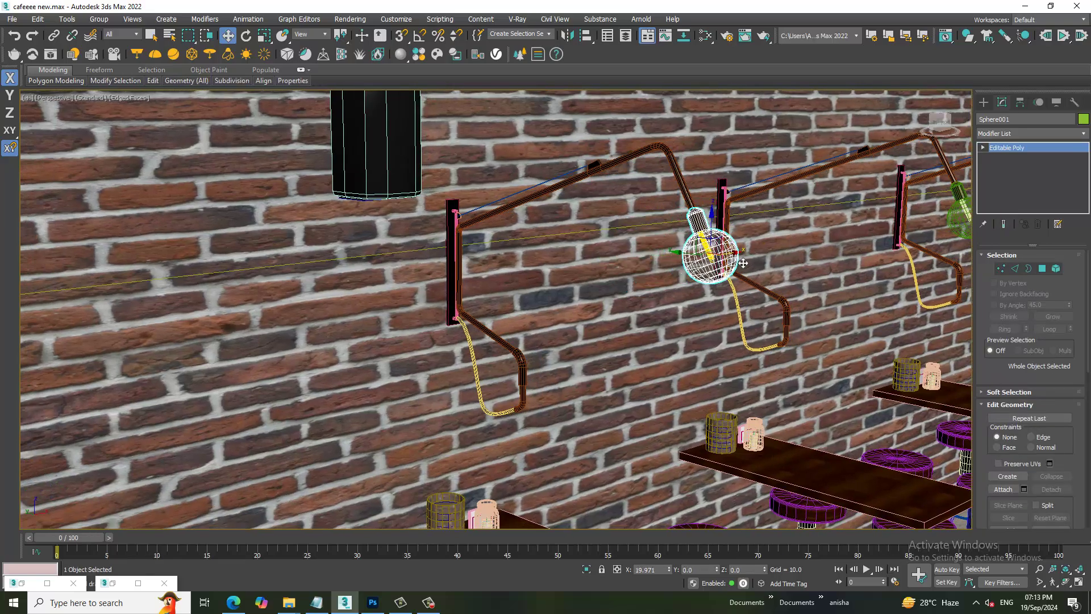
pyautogui.keyDown('alt'); pyautogui.moveTo(743, 263); pyautogui.dragTo(735, 260, button='middle'); pyautogui.keyUp('alt')
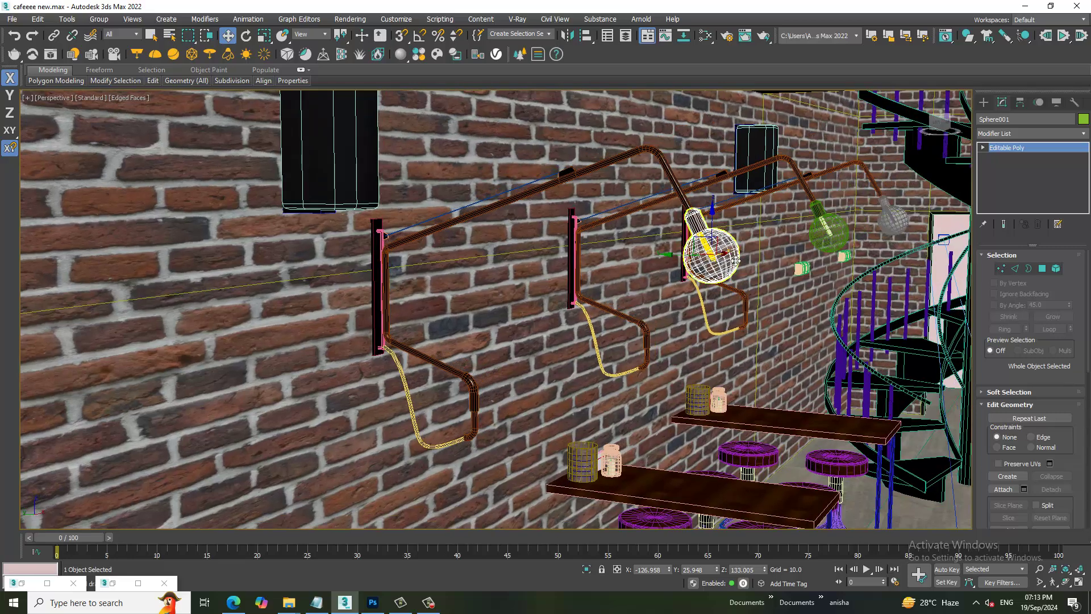
# Check the lit bulb with V-Ray viewport IPR, stop it, then nudge the bulb aside
pyautogui.click(94, 97)
pyautogui.click(118, 120)
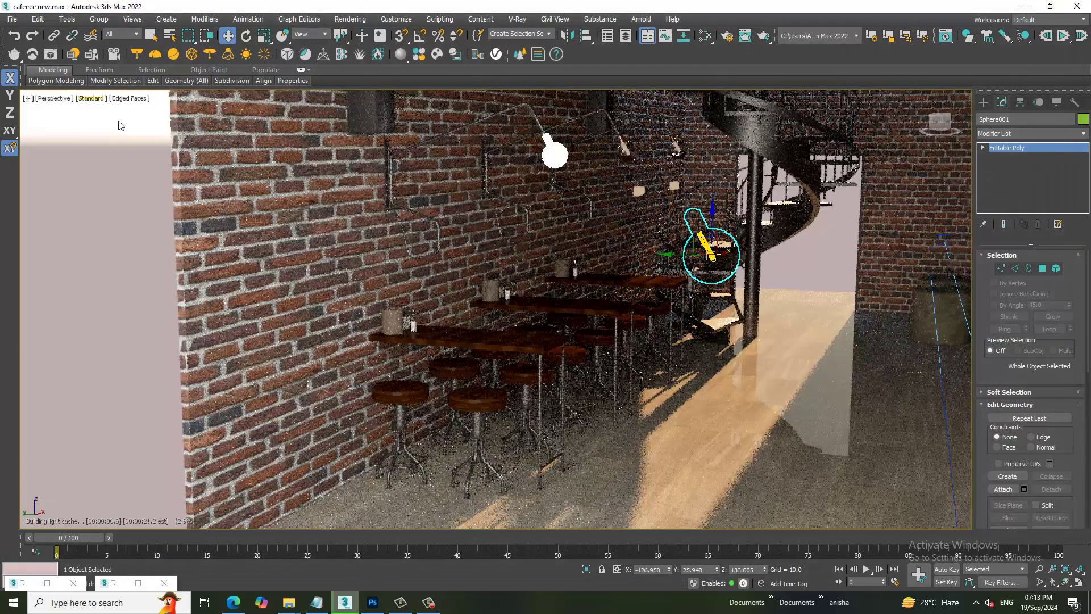
pyautogui.scroll(5, 797, 273)
pyautogui.scroll(1, 797, 273)
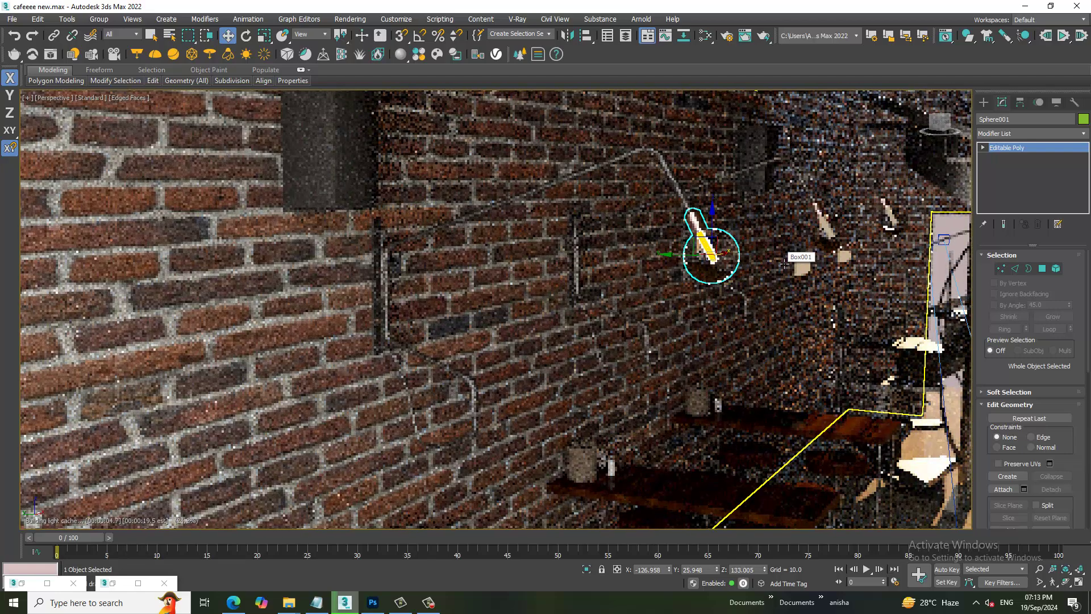
pyautogui.click(88, 98)
pyautogui.click(118, 123)
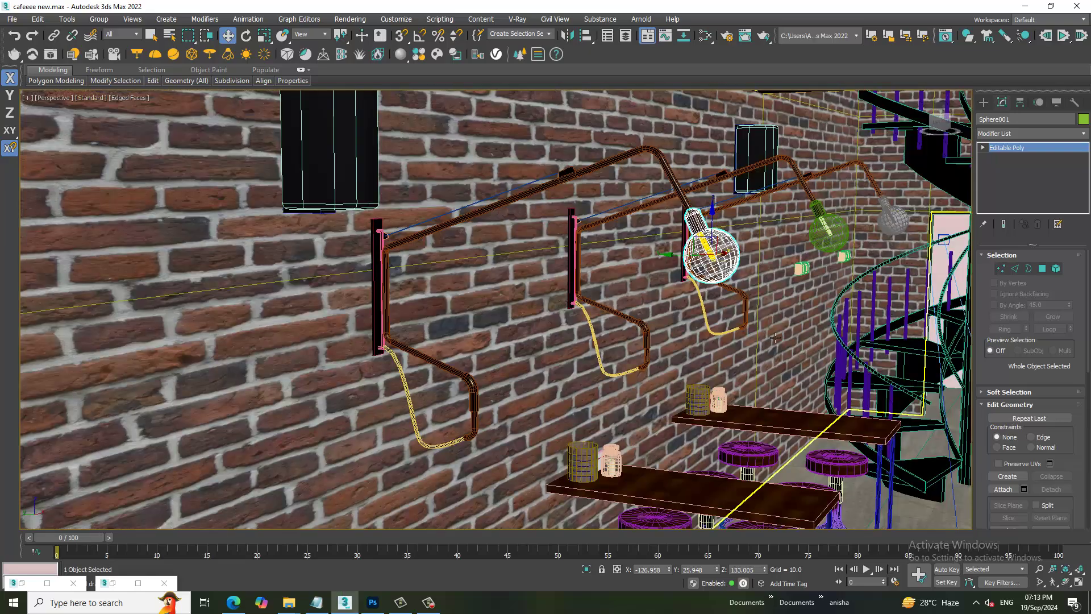
pyautogui.scroll(-10, 845, 366)
pyautogui.scroll(5, 773, 310)
pyautogui.scroll(4, 625, 369)
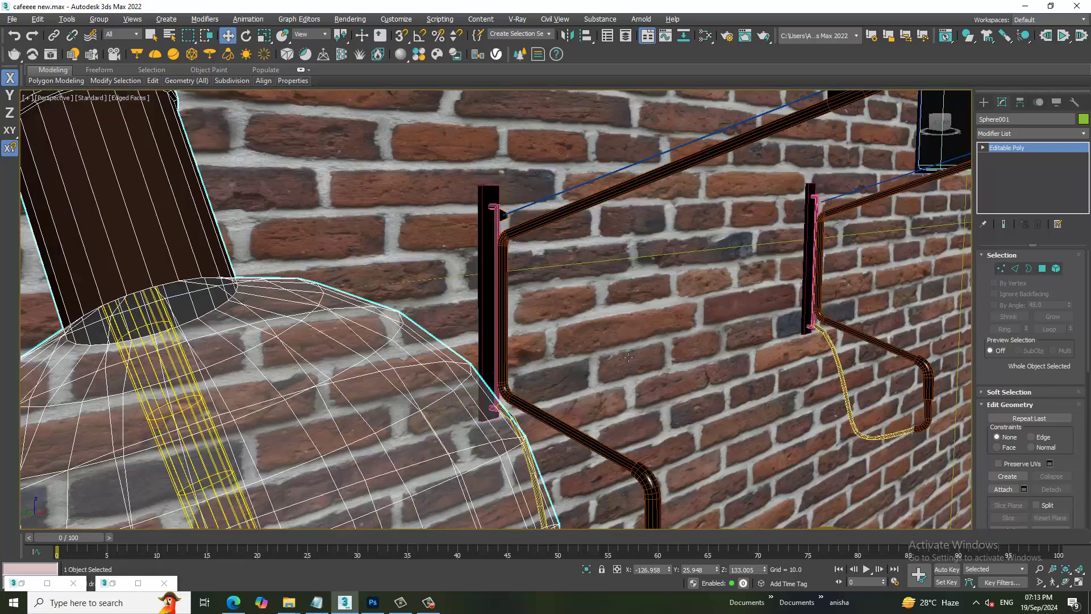
pyautogui.scroll(2, 487, 433)
pyautogui.scroll(-3, 487, 433)
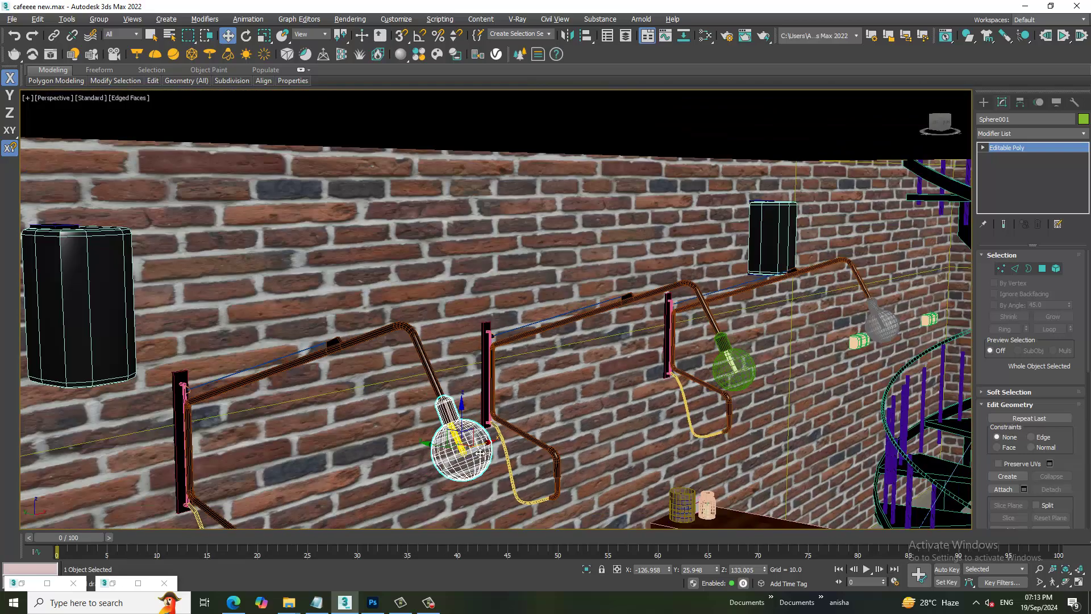
pyautogui.moveTo(490, 449); pyautogui.dragTo(428, 457)
# Switch VRayLight002's mode to Temperature and set its multiplier to 10
pyautogui.click(457, 438)
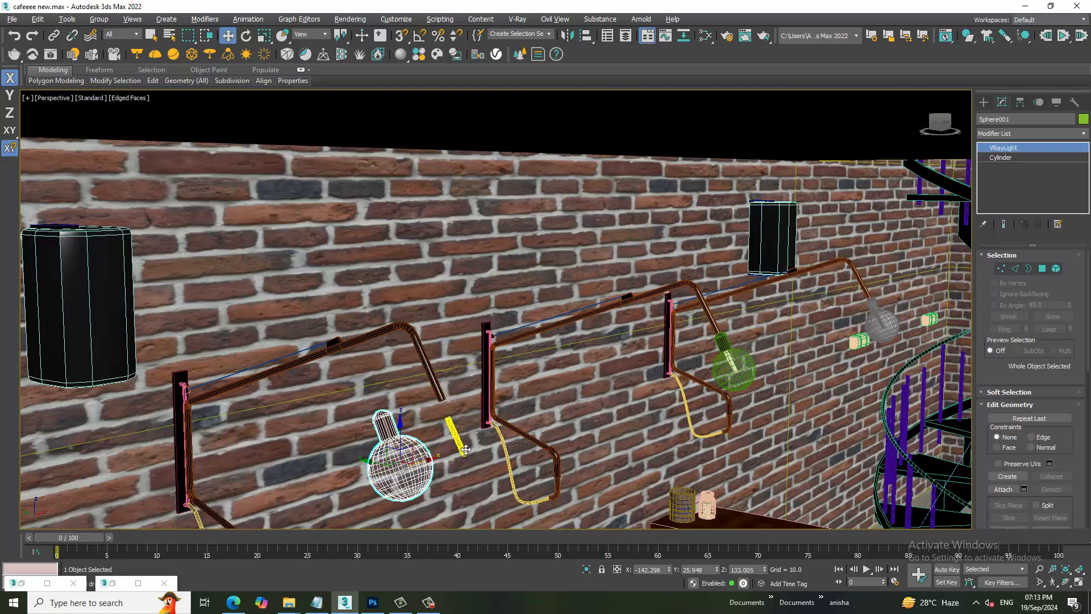
pyautogui.click(1051, 352)
pyautogui.click(1047, 374)
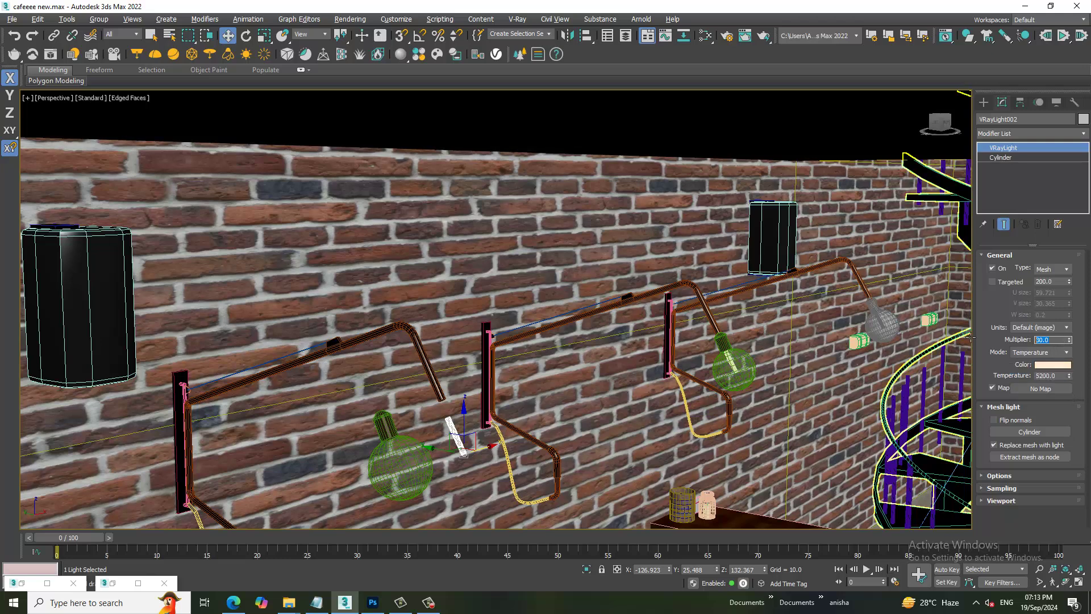
pyautogui.write('10')
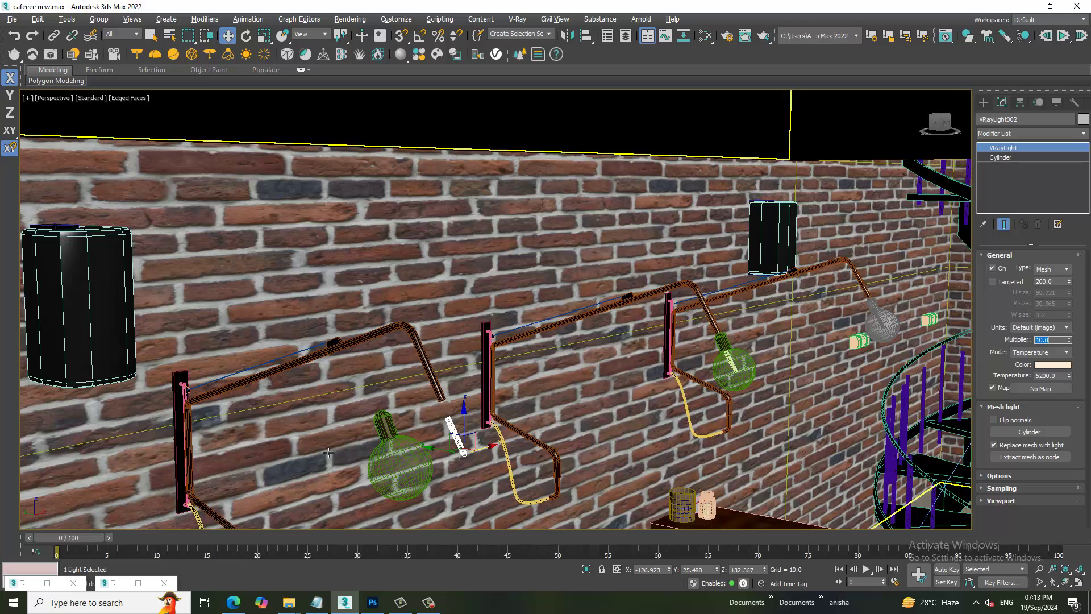
# Delete the middle green bulb and the right hanging bulb
pyautogui.click(397, 460)
pyautogui.click(745, 370)
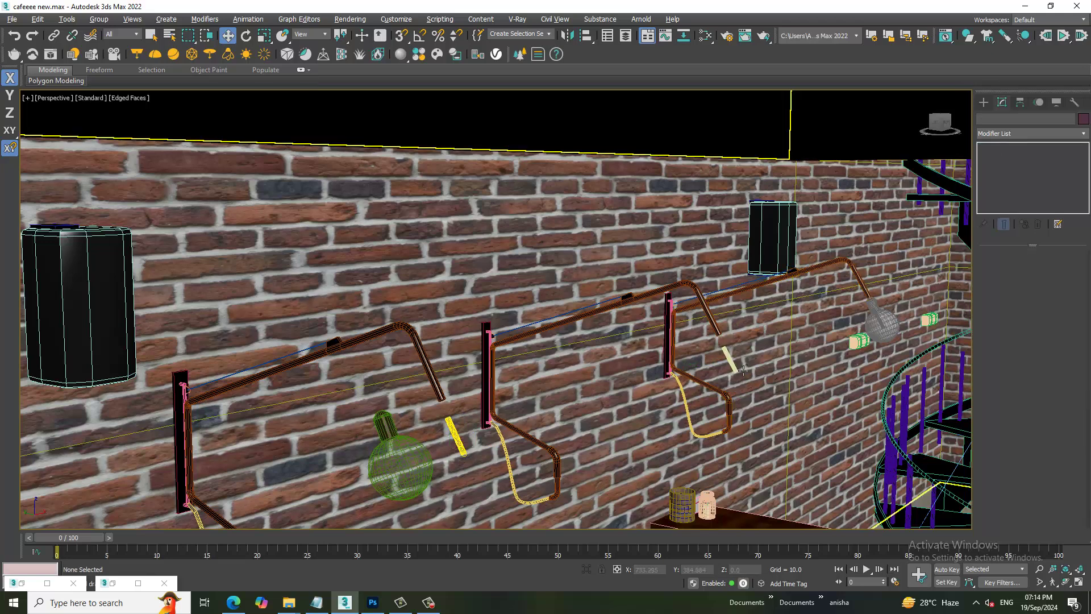
pyautogui.press('Delete')
pyautogui.click(884, 332)
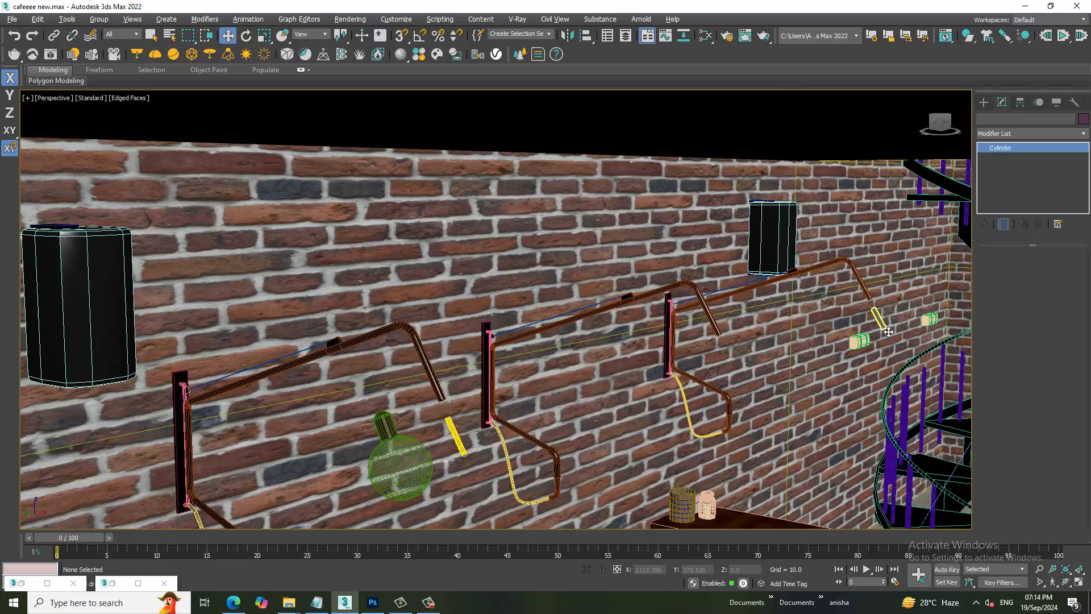
pyautogui.press('Delete')
# Move Sphere001 back over the filament light, then orbit up toward the ceiling lamps
pyautogui.click(404, 479)
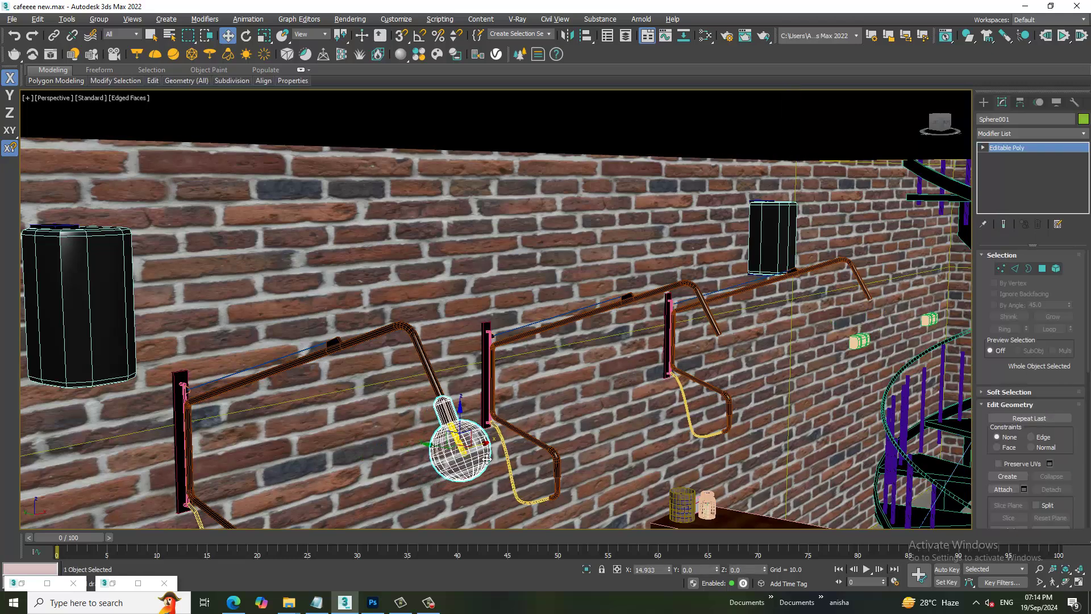
pyautogui.moveTo(428, 467); pyautogui.dragTo(467, 464)
pyautogui.scroll(3, 467, 464)
pyautogui.scroll(3, 467, 464)
pyautogui.scroll(2, 455, 352)
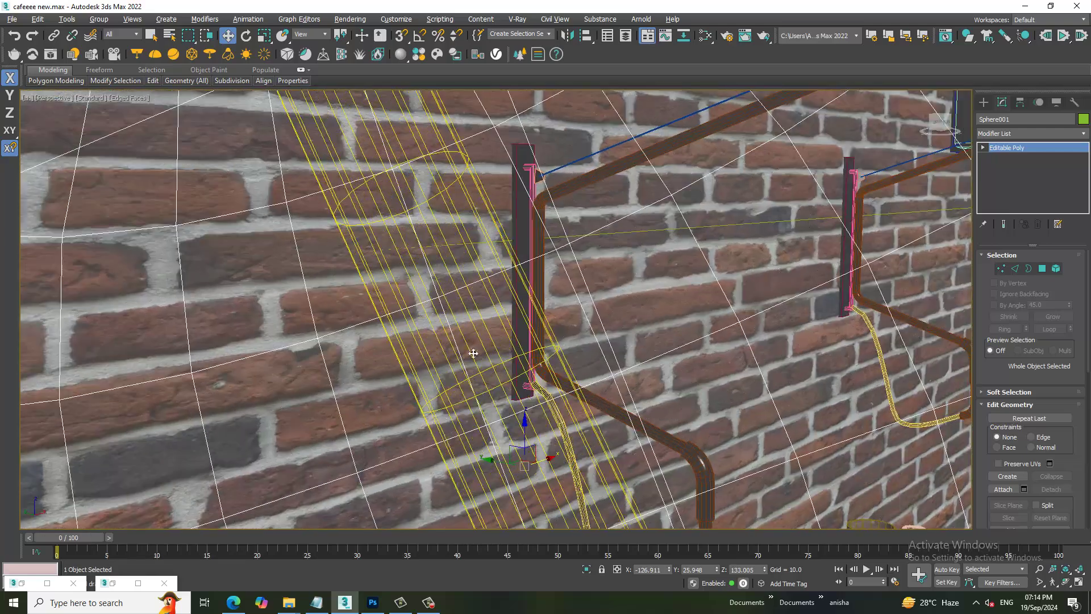
pyautogui.scroll(-3, 452, 353)
pyautogui.scroll(-3, 477, 364)
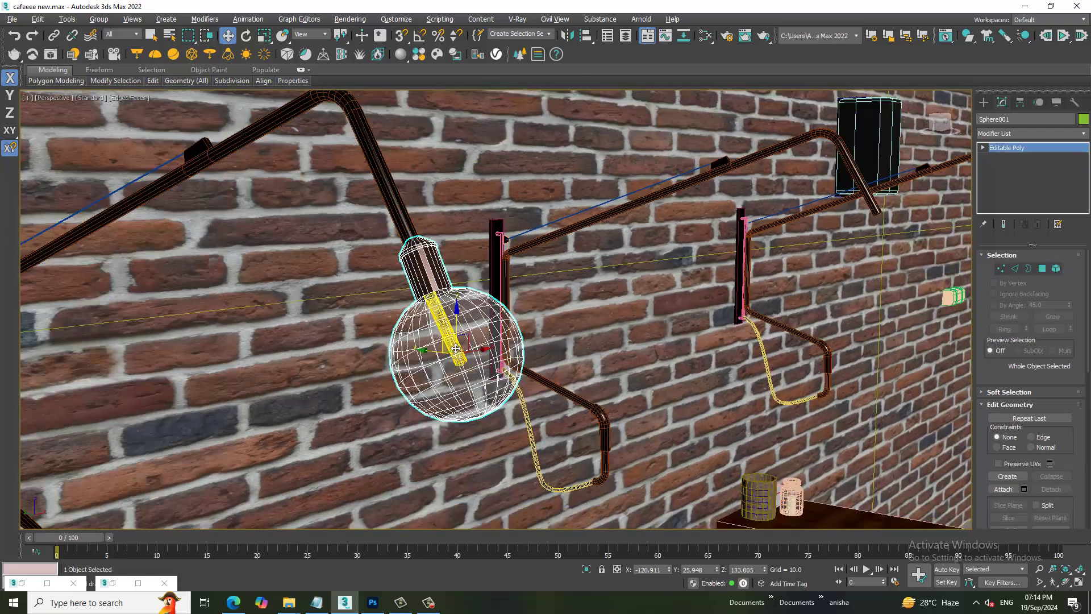
pyautogui.scroll(-3, 489, 370)
pyautogui.scroll(-2, 500, 376)
pyautogui.keyDown('alt'); pyautogui.moveTo(500, 376); pyautogui.dragTo(365, 176, button='middle'); pyautogui.keyUp('alt')
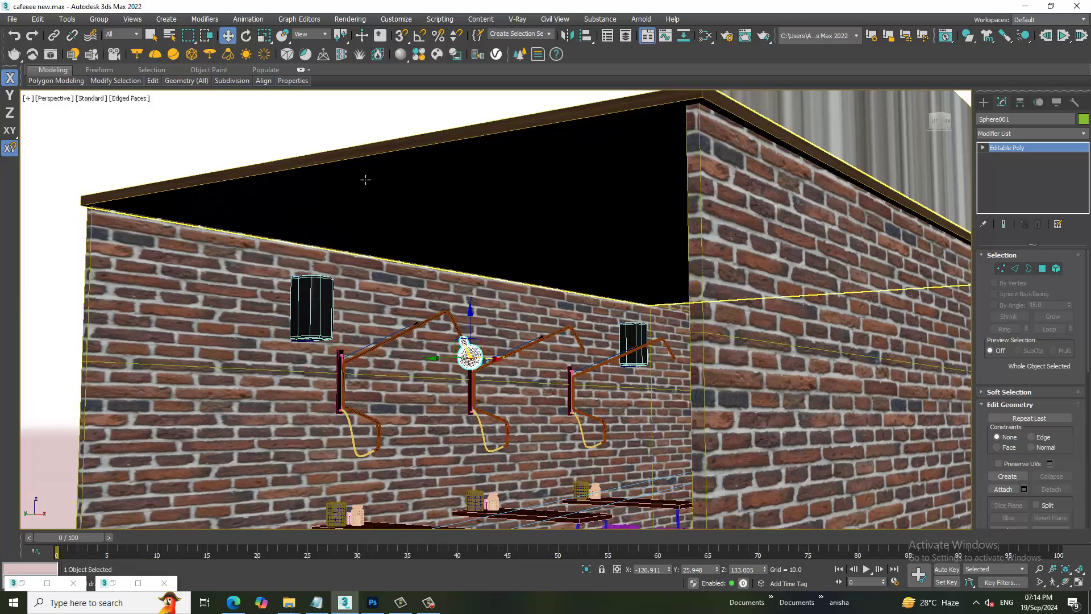
# Trim a region selection of the lamp parts down to just the pendant bulb
pyautogui.moveTo(485, 368); pyautogui.dragTo(485, 368)
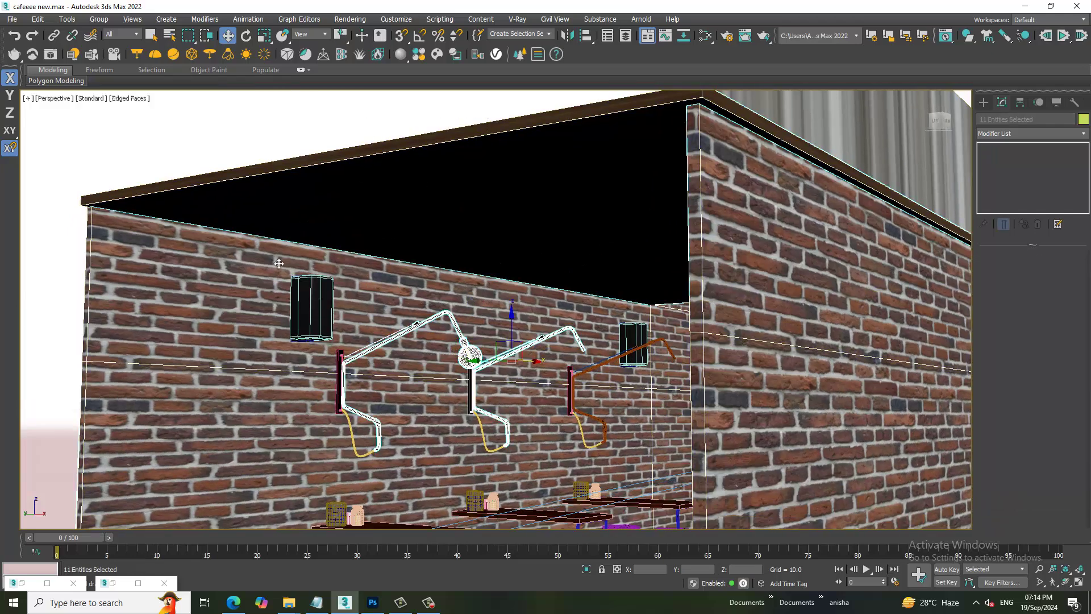
pyautogui.keyDown('alt'); pyautogui.moveTo(404, 531); pyautogui.dragTo(405, 530); pyautogui.keyUp('alt')
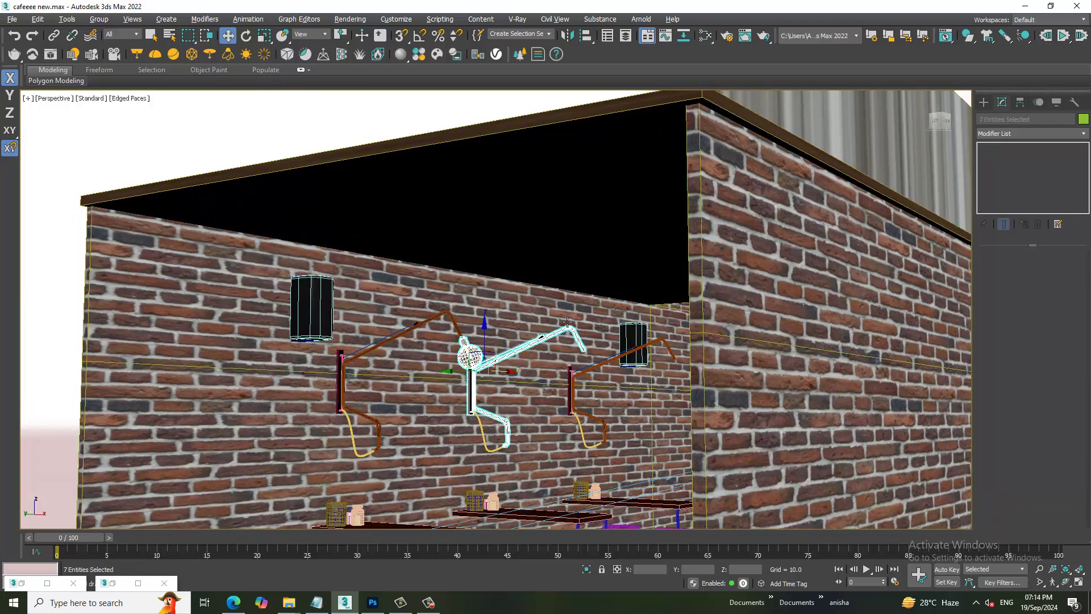
pyautogui.keyDown('alt'); pyautogui.moveTo(628, 475); pyautogui.dragTo(644, 526); pyautogui.keyUp('alt')
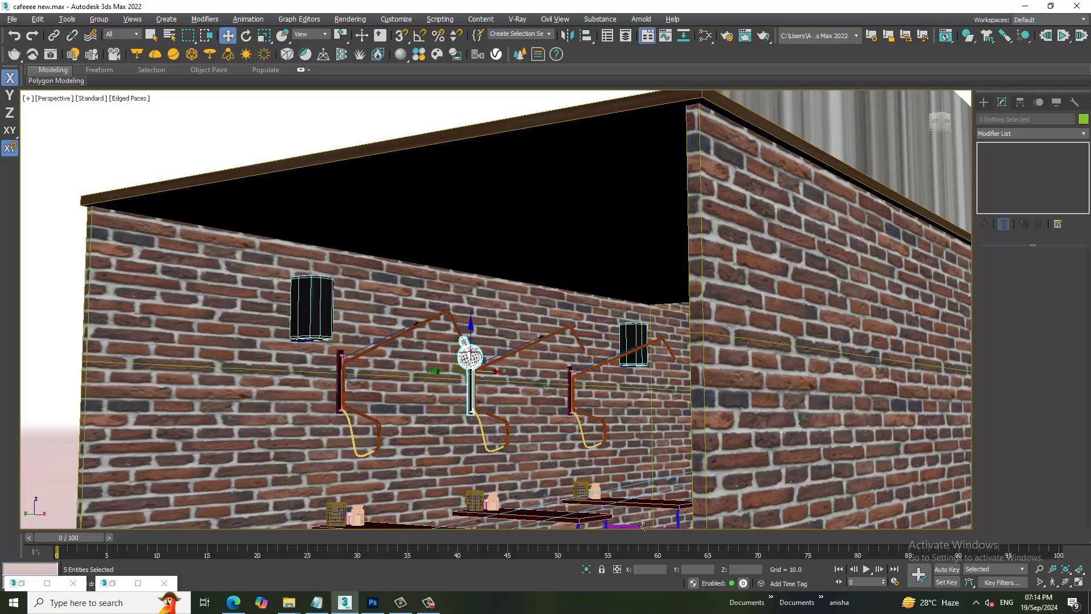
pyautogui.keyDown('alt'); pyautogui.moveTo(500, 420); pyautogui.dragTo(500, 420); pyautogui.keyUp('alt')
# Shift-drag a copy of the bulb along the brick wall to the next lamp
pyautogui.scroll(5, 499, 420)
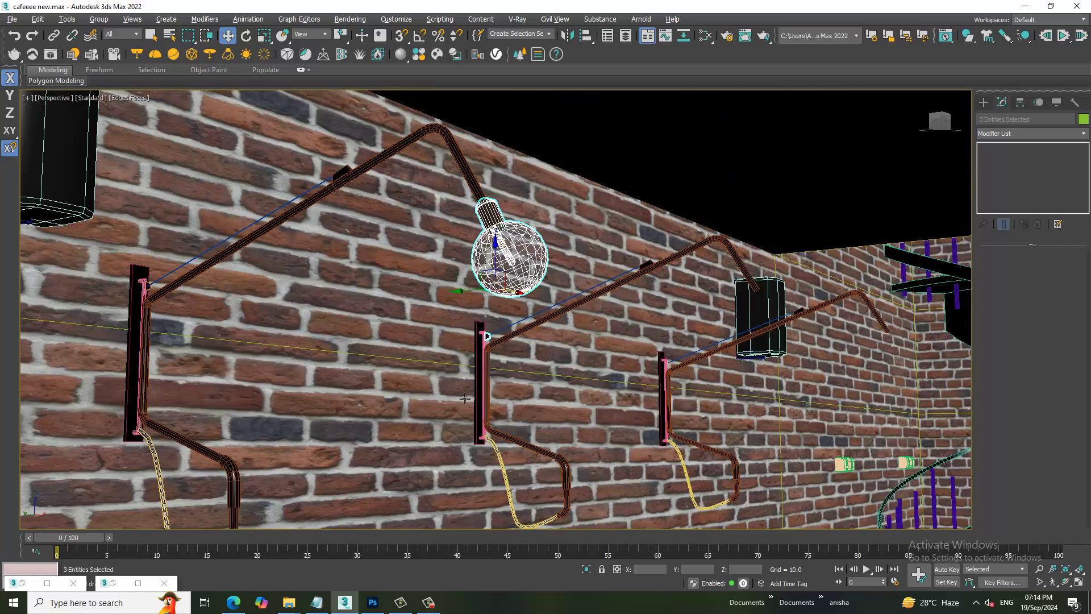
pyautogui.keyDown('alt'); pyautogui.moveTo(500, 420); pyautogui.dragTo(499, 343, button='middle'); pyautogui.keyUp('alt')
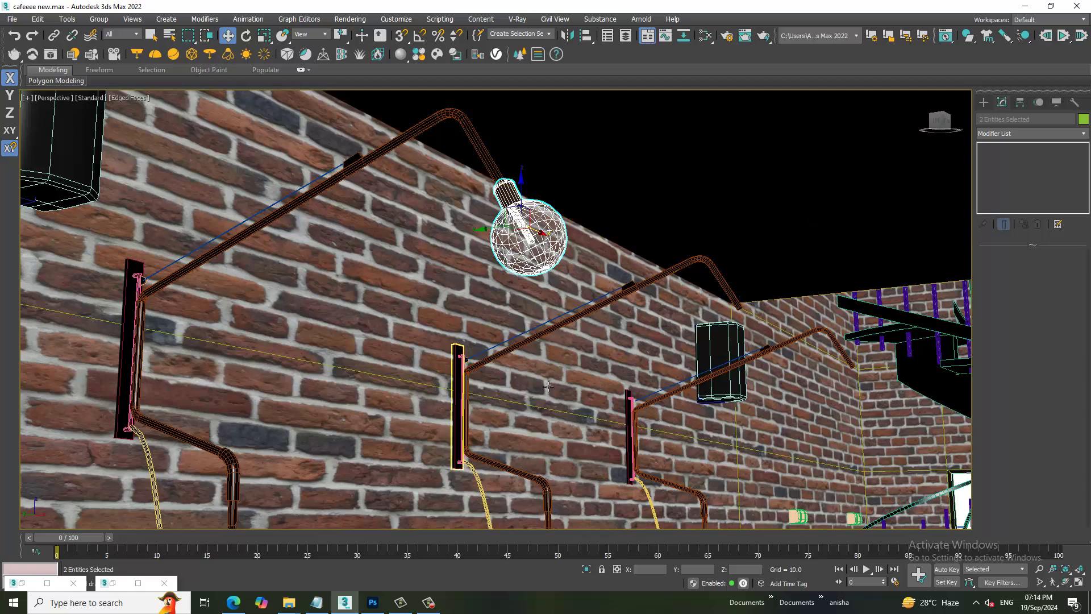
pyautogui.keyDown('alt'); pyautogui.moveTo(475, 346); pyautogui.dragTo(625, 316, button='middle'); pyautogui.keyUp('alt')
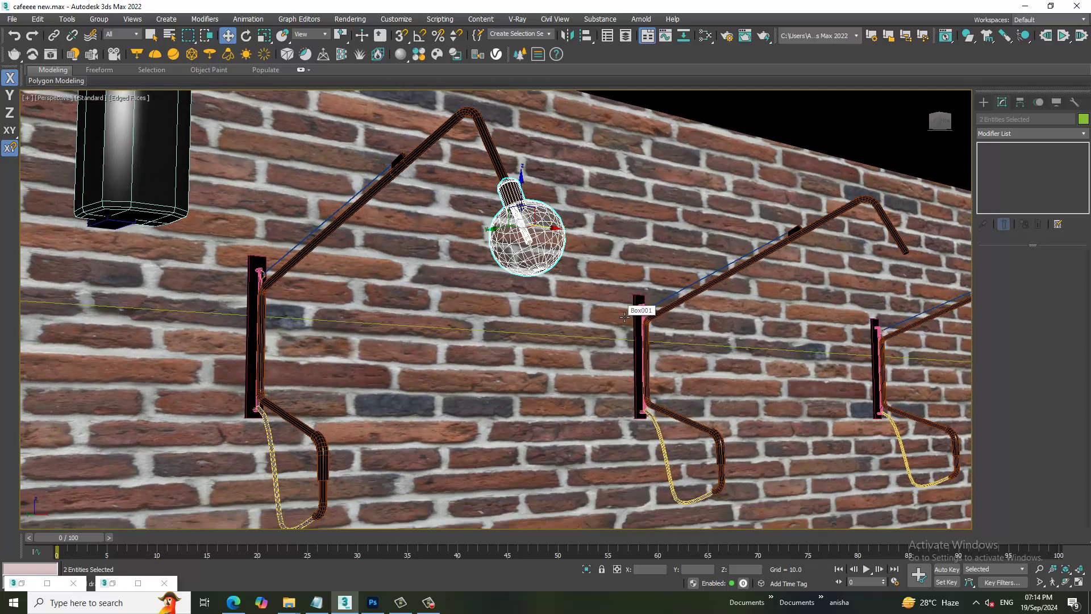
pyautogui.keyDown('alt'); pyautogui.moveTo(589, 273); pyautogui.dragTo(360, 268, button='middle'); pyautogui.keyUp('alt')
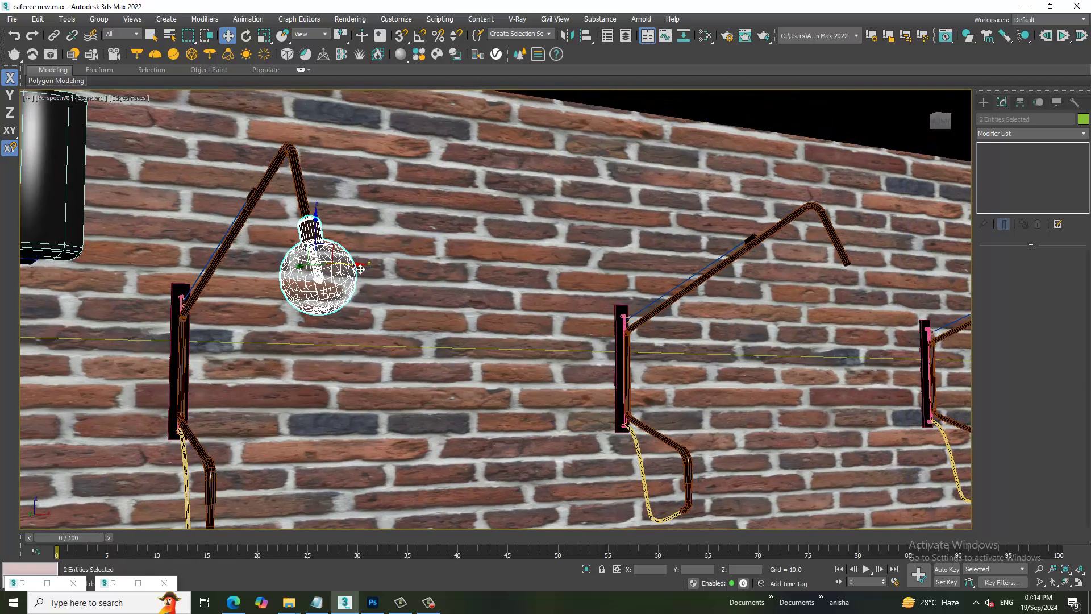
pyautogui.keyDown('shift'); pyautogui.moveTo(360, 269); pyautogui.dragTo(907, 357); pyautogui.keyUp('shift')
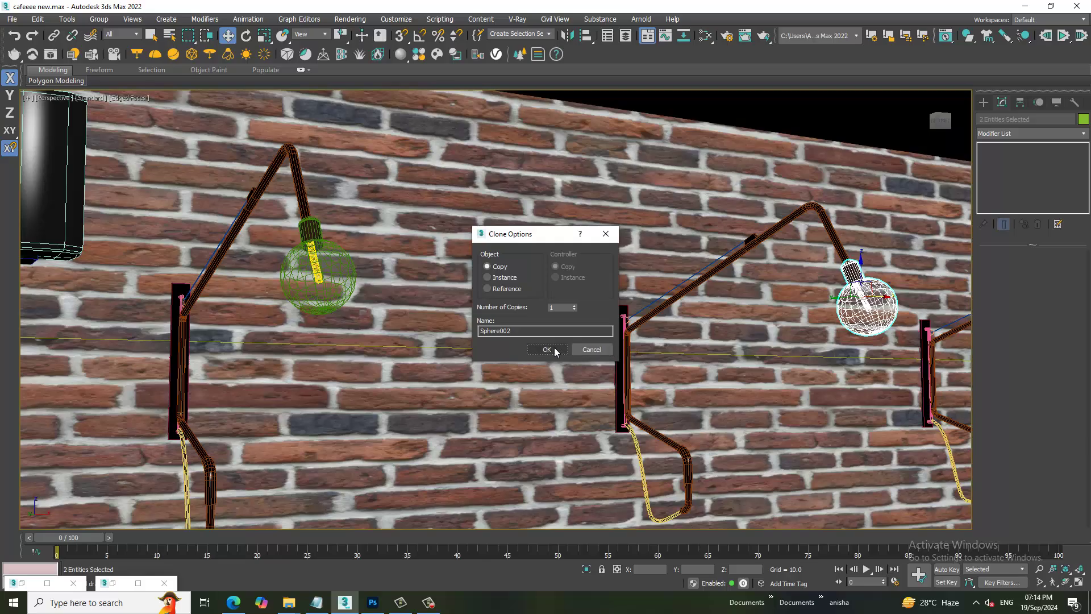
# Confirm the Sphere002 bulb copy and orbit to view the wall and spiral stairs
pyautogui.click(548, 351)
pyautogui.moveTo(569, 351)
pyautogui.keyDown('alt'); pyautogui.mouseDown(button='middle')
pyautogui.moveTo(790, 342)
pyautogui.moveTo(834, 305)
pyautogui.moveTo(570, 302)
pyautogui.moveTo(597, 305)
pyautogui.moveTo(558, 312)
pyautogui.moveTo(577, 312)
pyautogui.moveTo(512, 300)
pyautogui.mouseUp(button='middle'); pyautogui.keyUp('alt')
pyautogui.scroll(5, 796, 329)
pyautogui.scroll(-3, 690, 305)
pyautogui.scroll(5, 570, 302)
pyautogui.scroll(-6, 597, 305)
pyautogui.scroll(2, 612, 321)
# In wireframe view, Shift-drag and confirm a third bulb copy at the third lamp
pyautogui.press('F3')
pyautogui.keyDown('shift'); pyautogui.moveTo(480, 293); pyautogui.dragTo(871, 316); pyautogui.keyUp('shift')
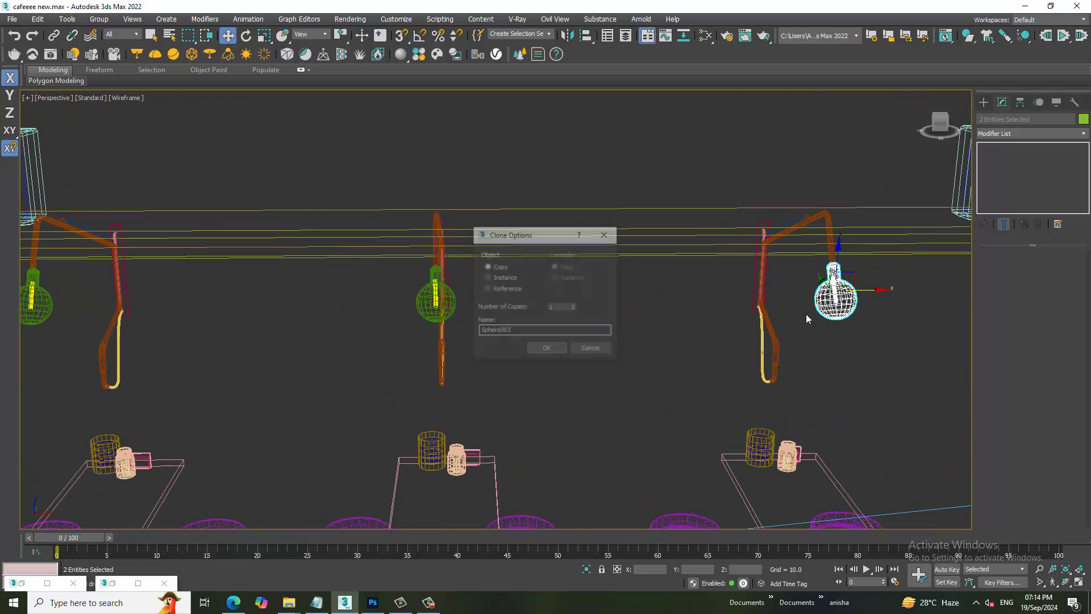
pyautogui.click(547, 352)
pyautogui.scroll(-3, 547, 356)
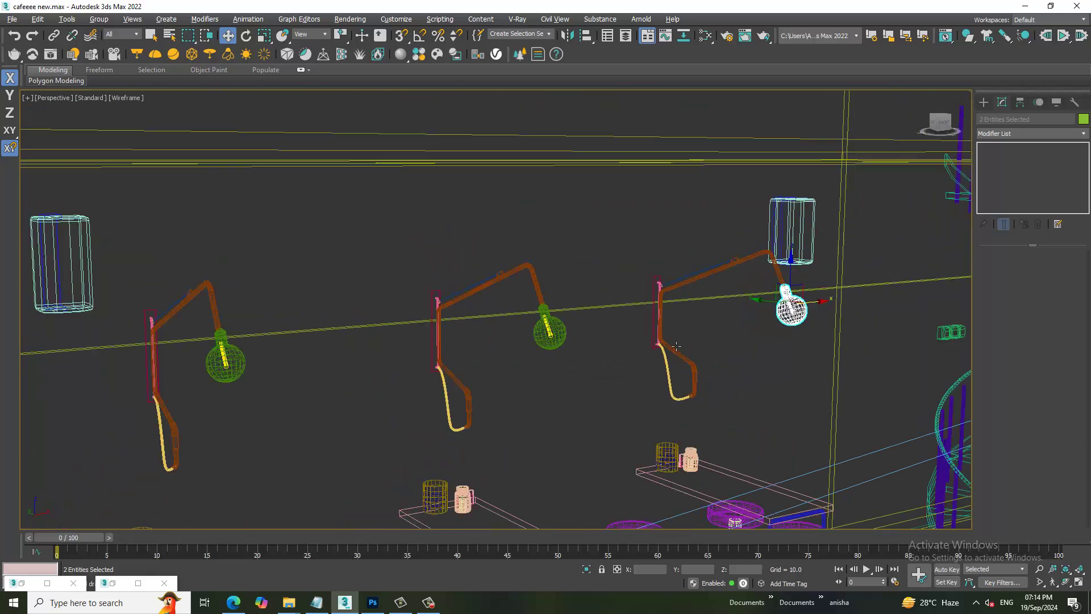
pyautogui.keyDown('alt'); pyautogui.moveTo(658, 344); pyautogui.dragTo(707, 353, button='middle'); pyautogui.keyUp('alt')
# Look through PhysCamera001, after briefly trying PhysCamera002
pyautogui.press('c')
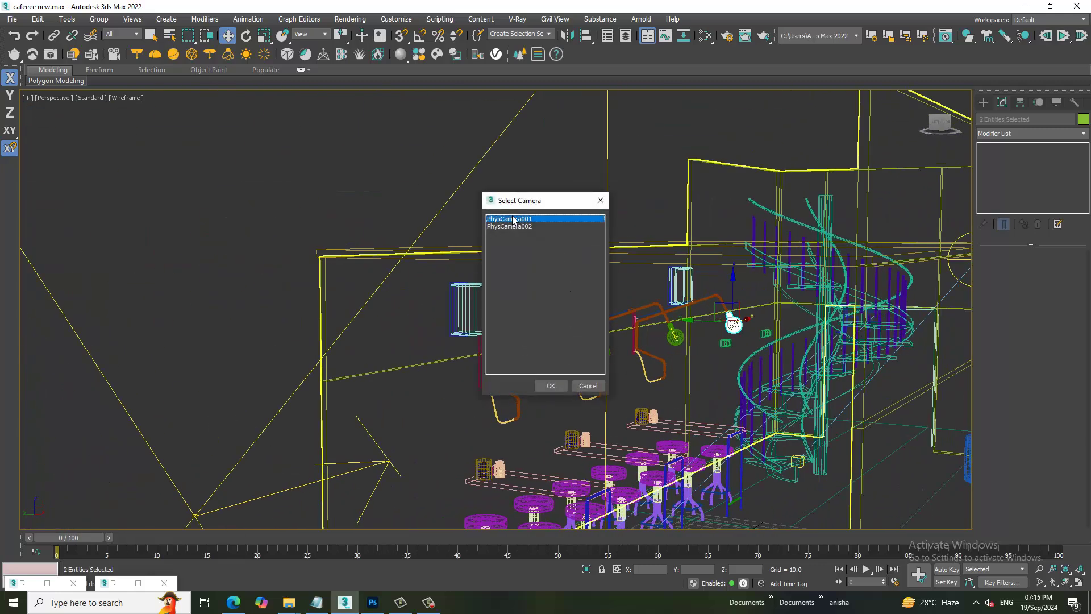
pyautogui.doubleClick(512, 220)
pyautogui.press('c')
pyautogui.doubleClick(514, 226)
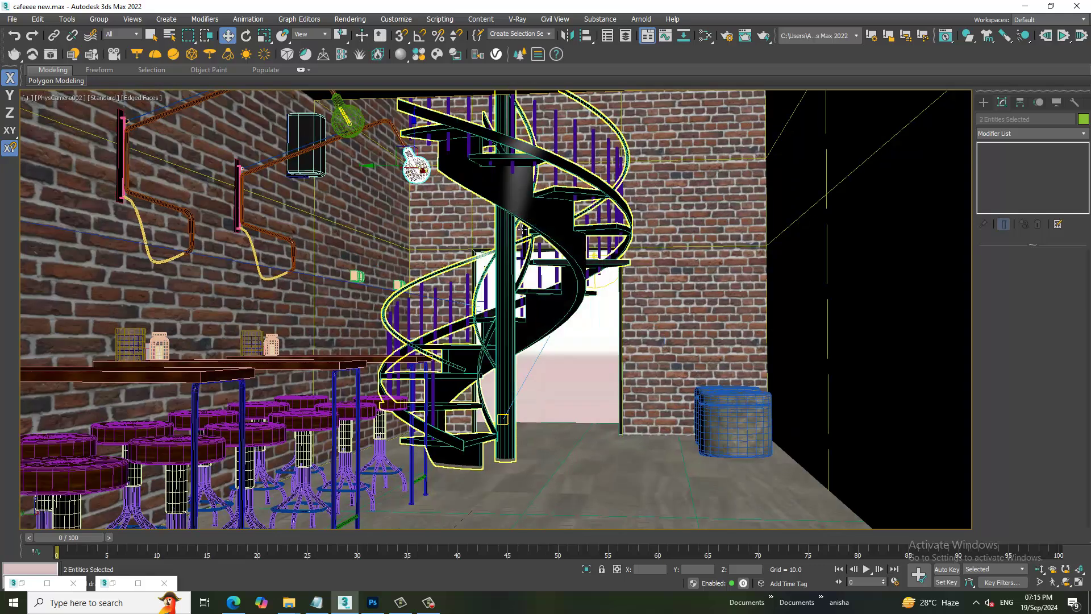
pyautogui.click(570, 346)
pyautogui.press('c')
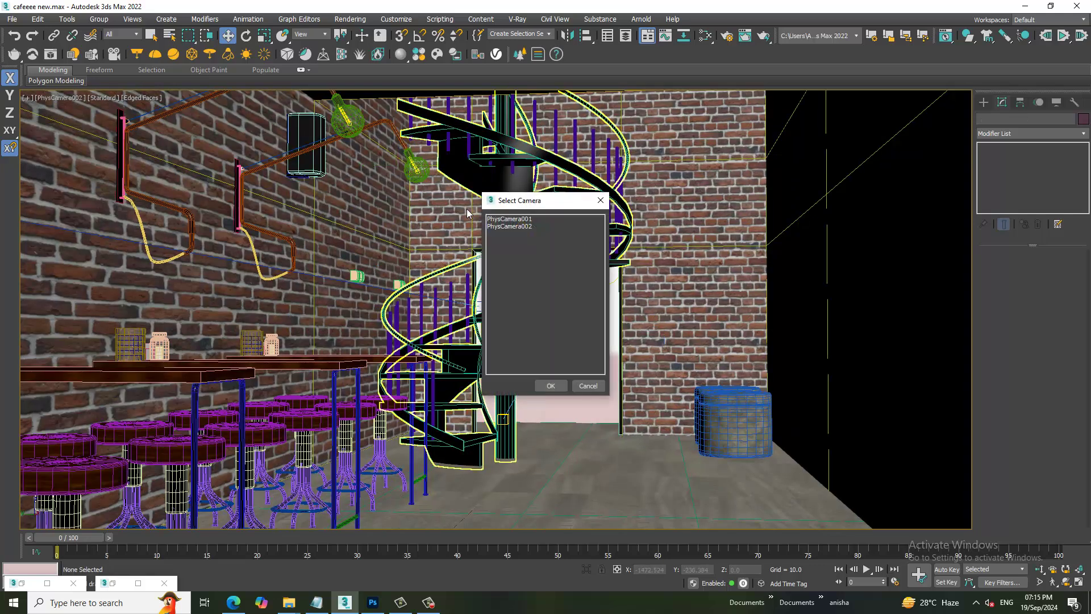
pyautogui.doubleClick(517, 221)
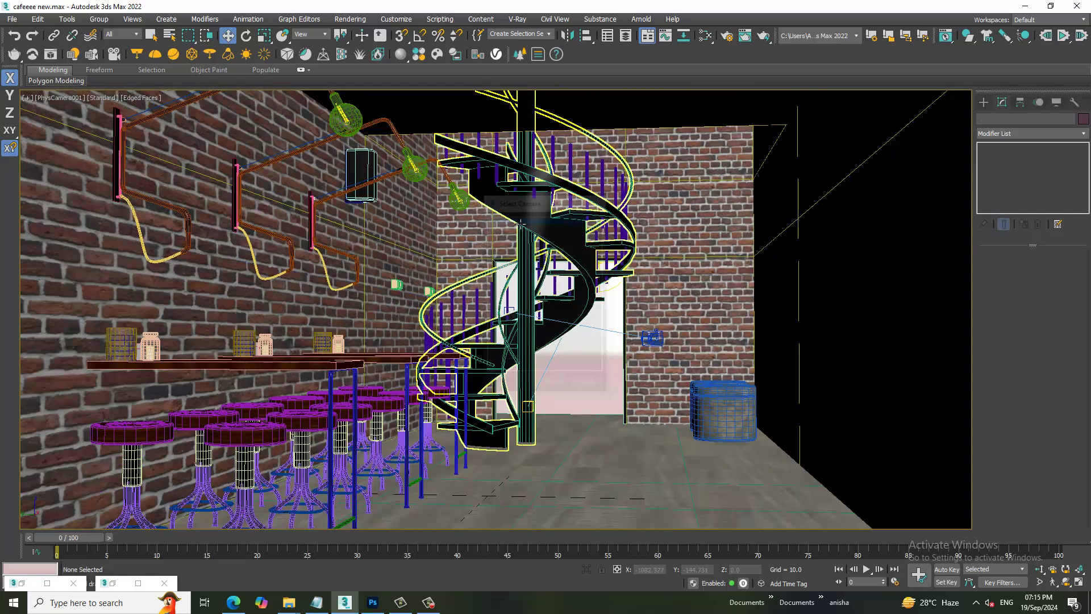
# Render the PhysCamera001 view with V-Ray and close the frame buffer
pyautogui.click(343, 21)
pyautogui.click(360, 39)
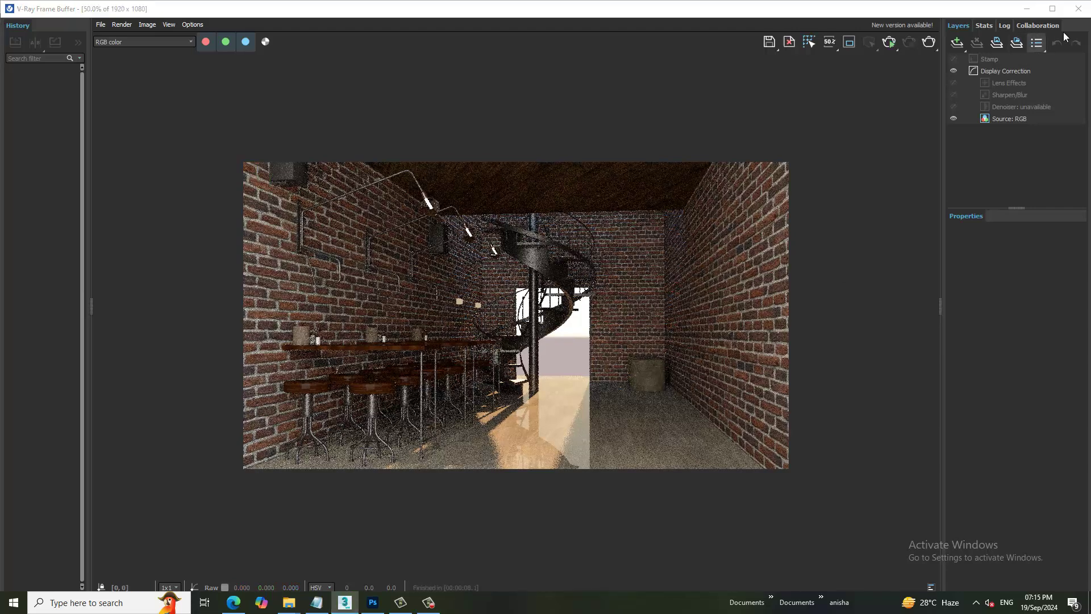
pyautogui.click(1078, 8)
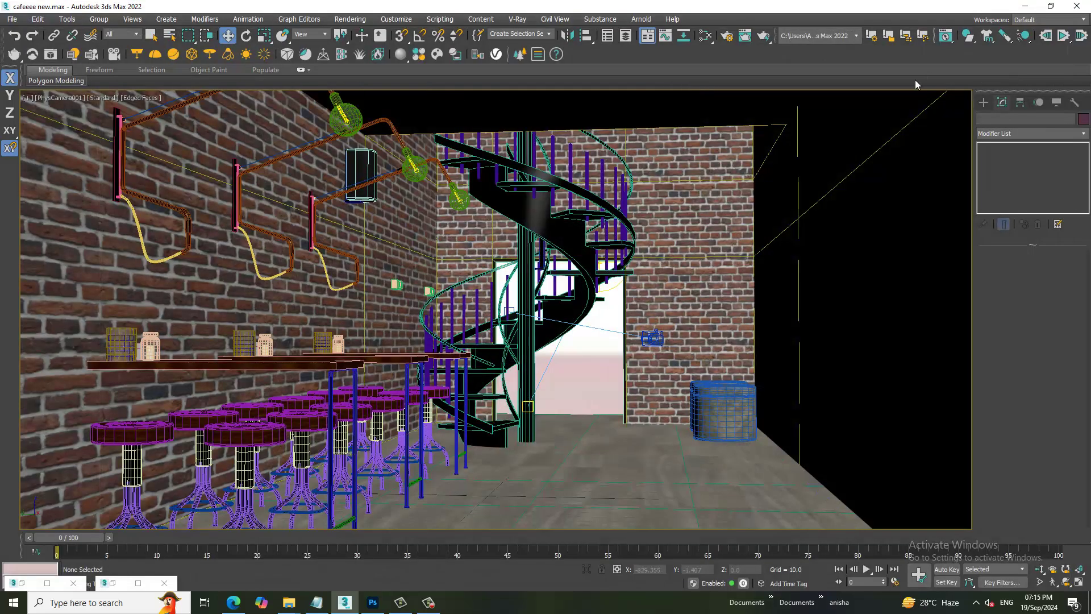
# Arm a Photometric Target Light and dismiss the exposure-control prompt
pyautogui.click(984, 103)
pyautogui.click(999, 136)
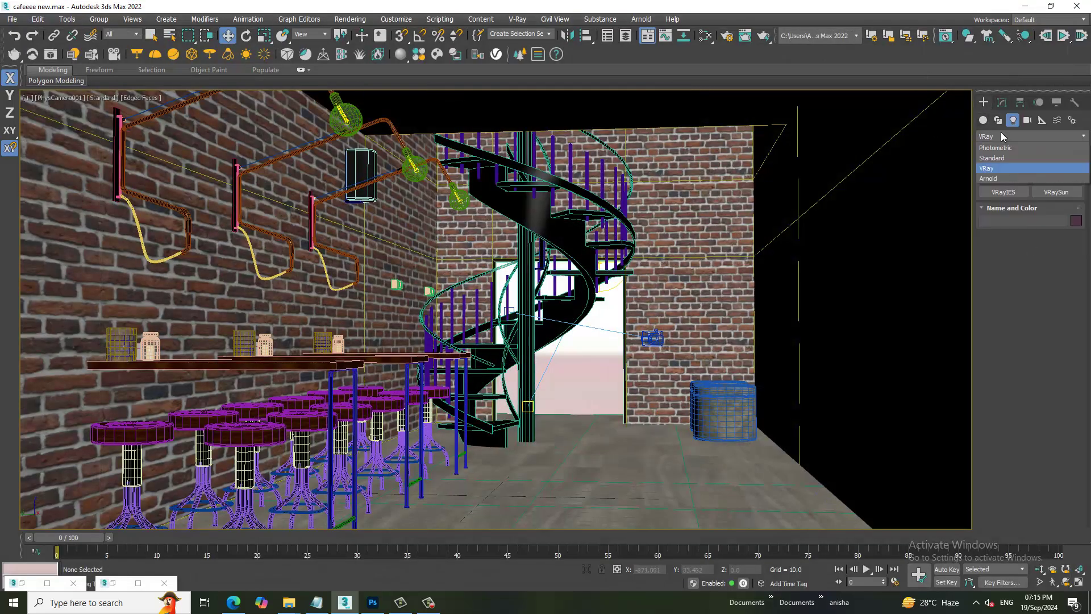
pyautogui.click(1006, 146)
pyautogui.click(1003, 178)
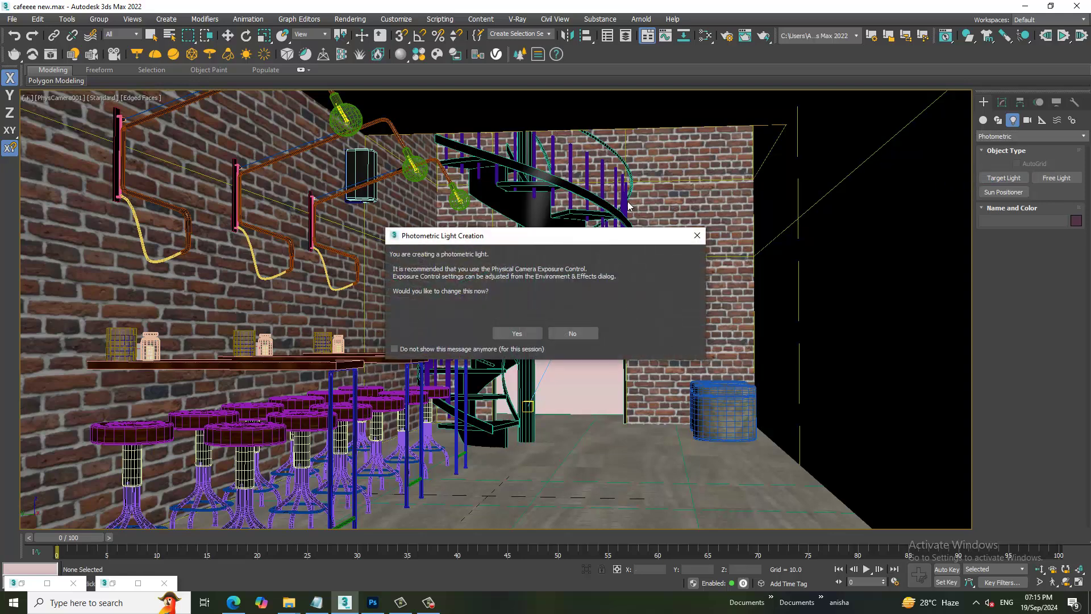
pyautogui.click(521, 340)
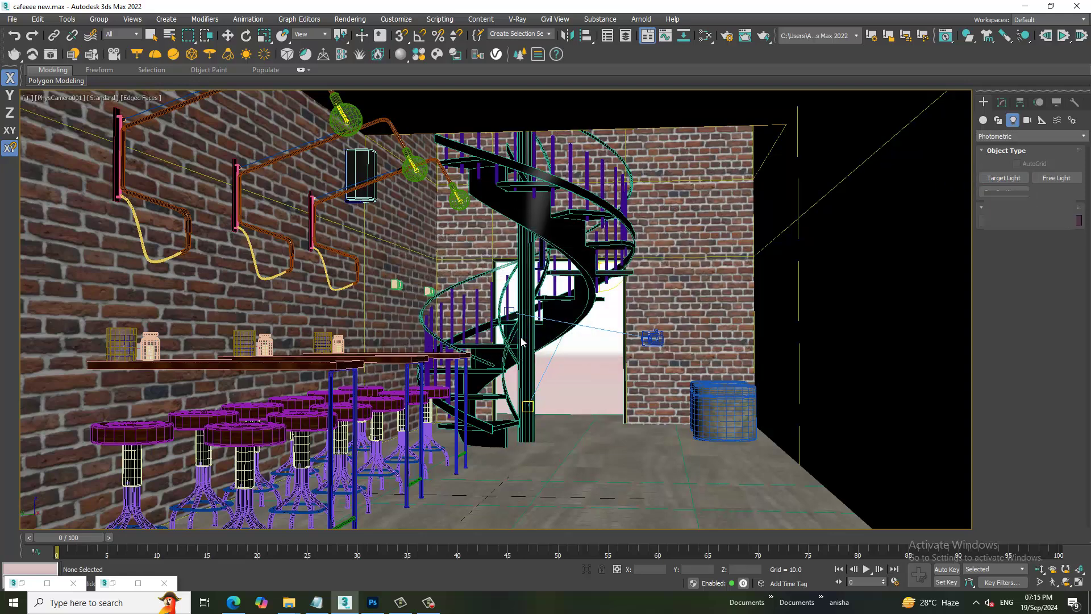
# Switch the top-right viewport to Left, maximise it and zoom in
pyautogui.hotkey('alt', 'w')
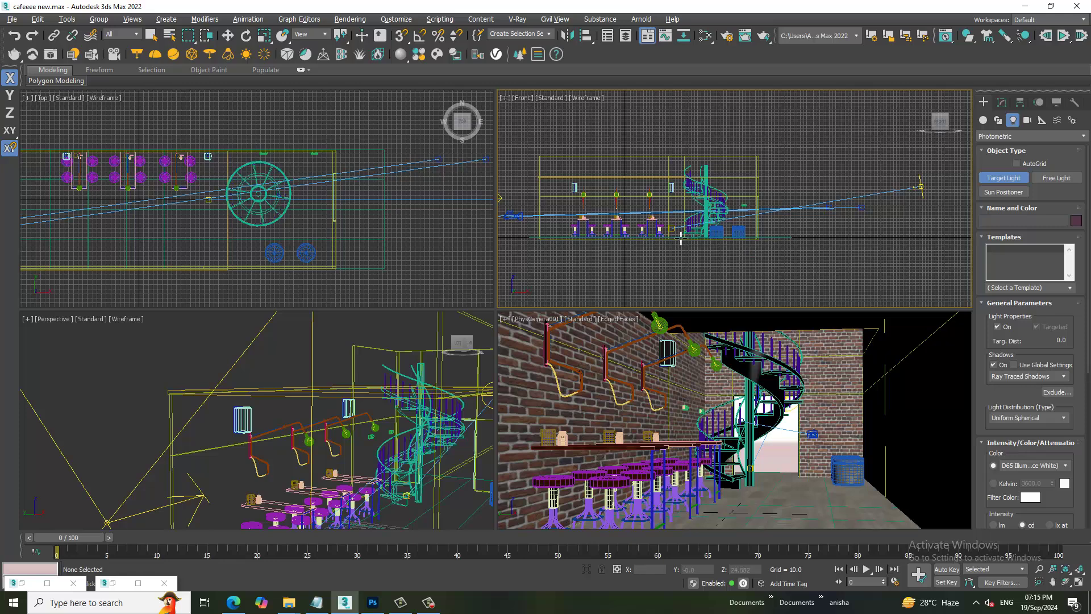
pyautogui.press('l')
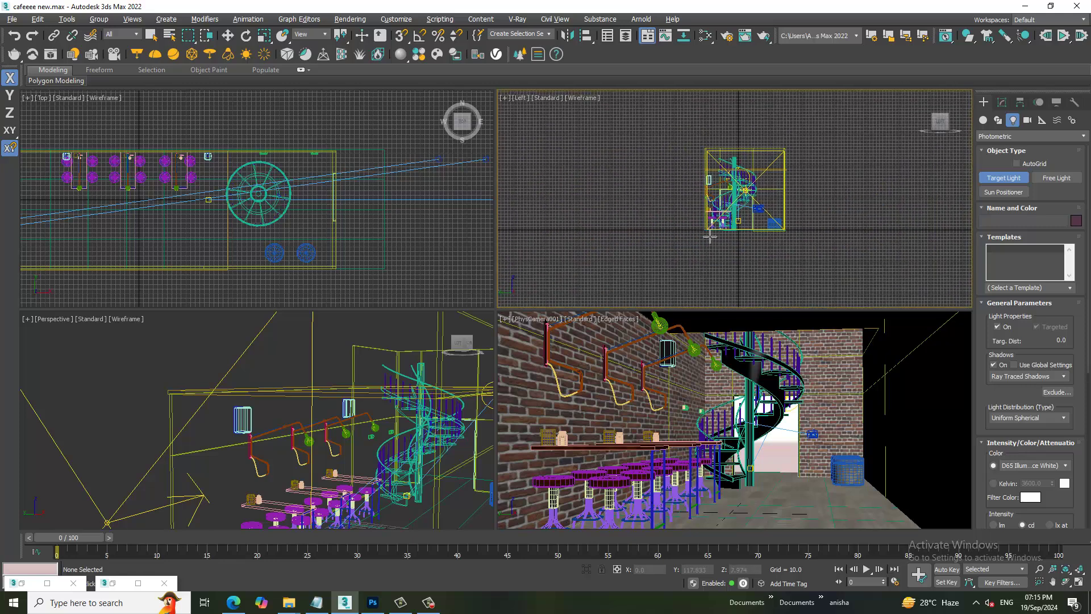
pyautogui.hotkey('alt', 'w')
pyautogui.scroll(1, 681, 204)
pyautogui.scroll(1, 625, 203)
pyautogui.scroll(1, 623, 203)
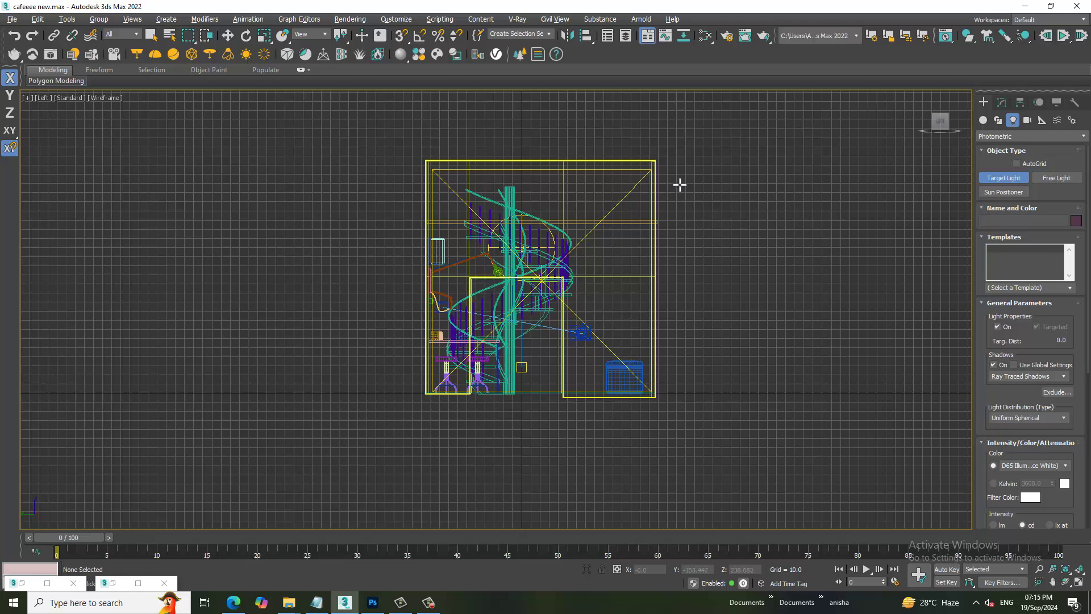
# Place a downward-aimed target light in the Left view, then inspect it in Perspective
pyautogui.moveTo(679, 185); pyautogui.dragTo(680, 392)
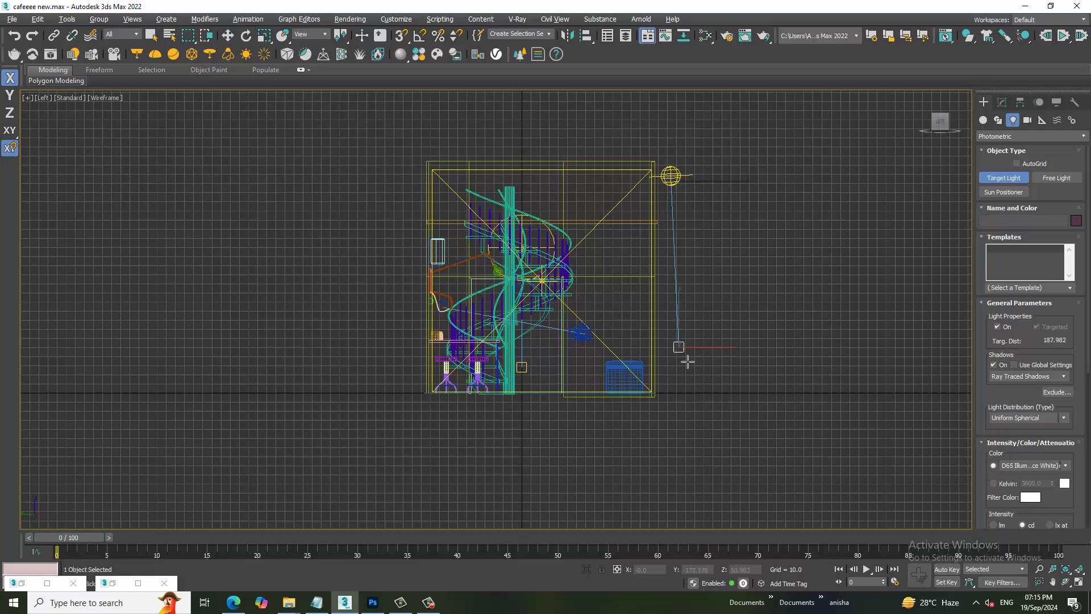
pyautogui.rightClick(681, 392)
pyautogui.hotkey('alt', 'w')
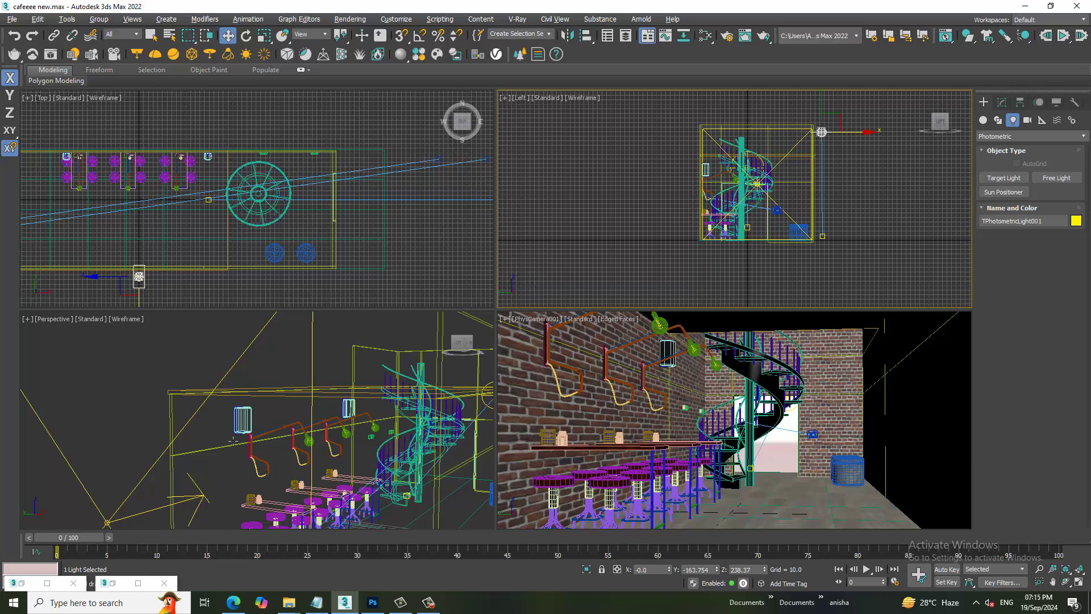
pyautogui.hotkey('alt', 'w')
pyautogui.press('F3')
pyautogui.scroll(-5, 280, 380)
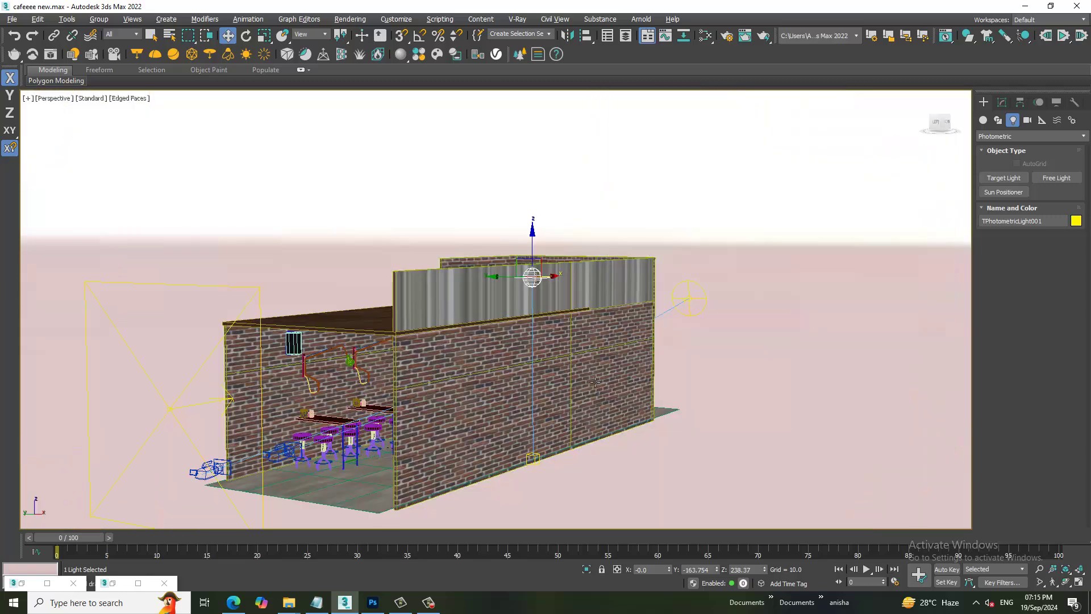
pyautogui.moveTo(280, 380)
pyautogui.keyDown('alt'); pyautogui.mouseDown(button='middle')
pyautogui.moveTo(611, 392)
pyautogui.moveTo(495, 485)
pyautogui.mouseUp(button='middle'); pyautogui.keyUp('alt')
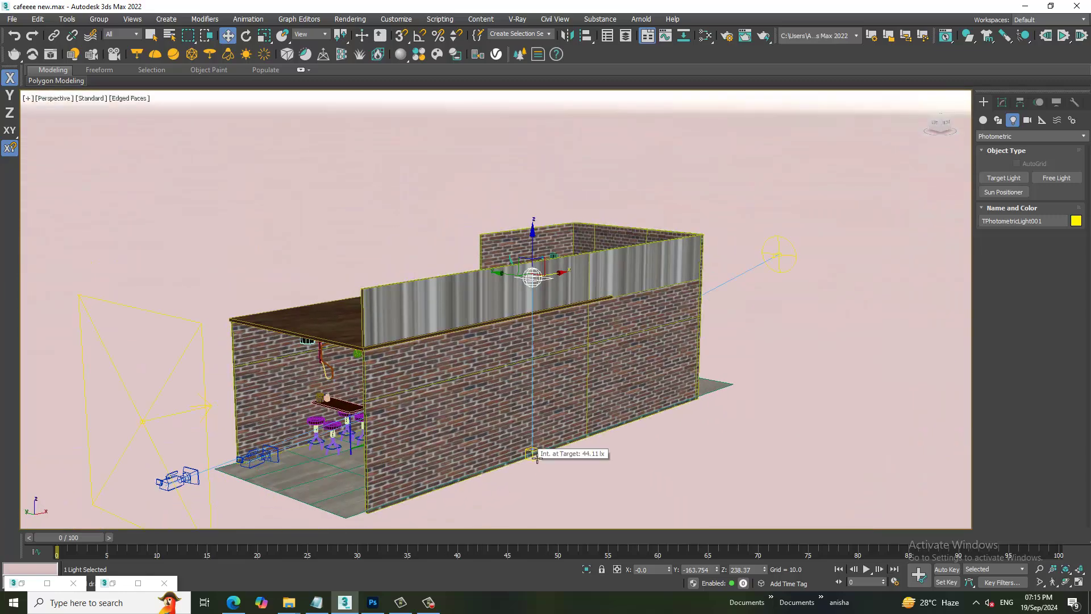
pyautogui.keyDown('alt'); pyautogui.moveTo(582, 463); pyautogui.dragTo(572, 429, button='middle'); pyautogui.keyUp('alt')
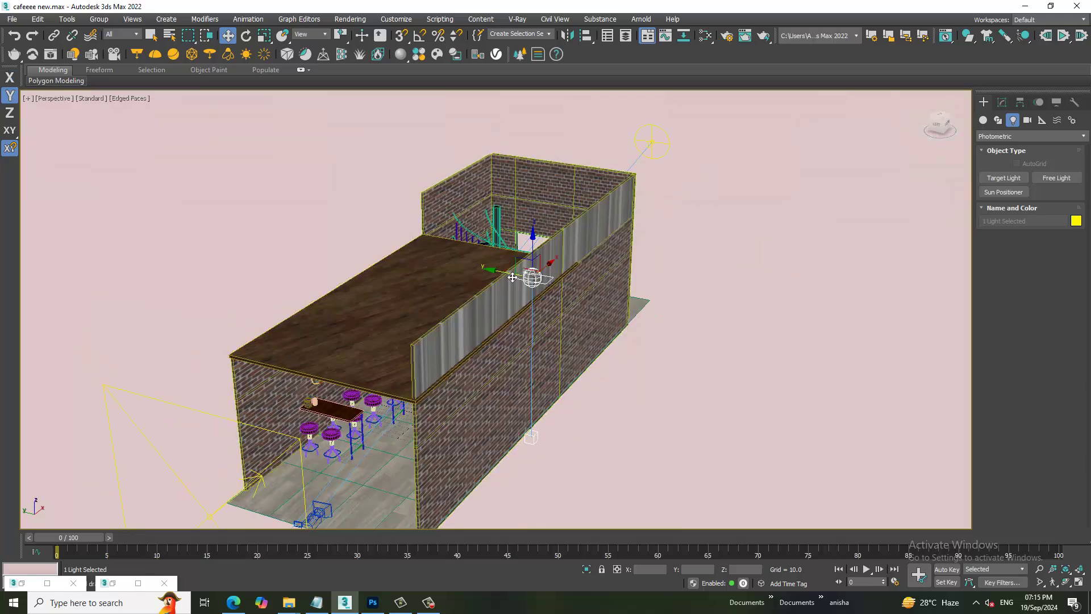
pyautogui.keyDown('alt'); pyautogui.moveTo(584, 285); pyautogui.dragTo(576, 309, button='middle'); pyautogui.keyUp('alt')
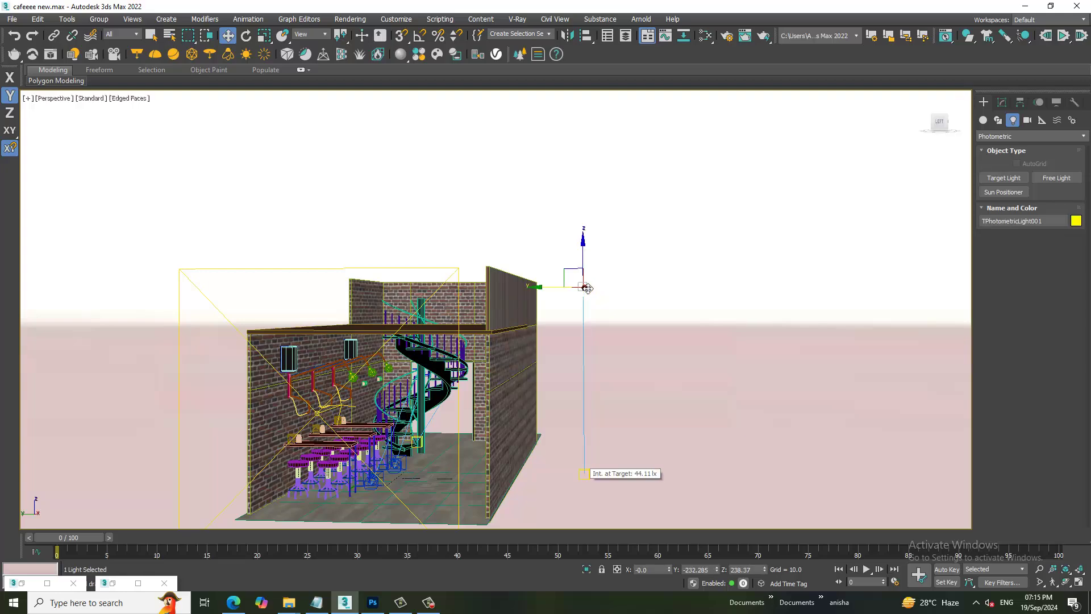
# Move the light along Z up under the ceiling above the bar counter
pyautogui.moveTo(597, 266); pyautogui.dragTo(598, 320)
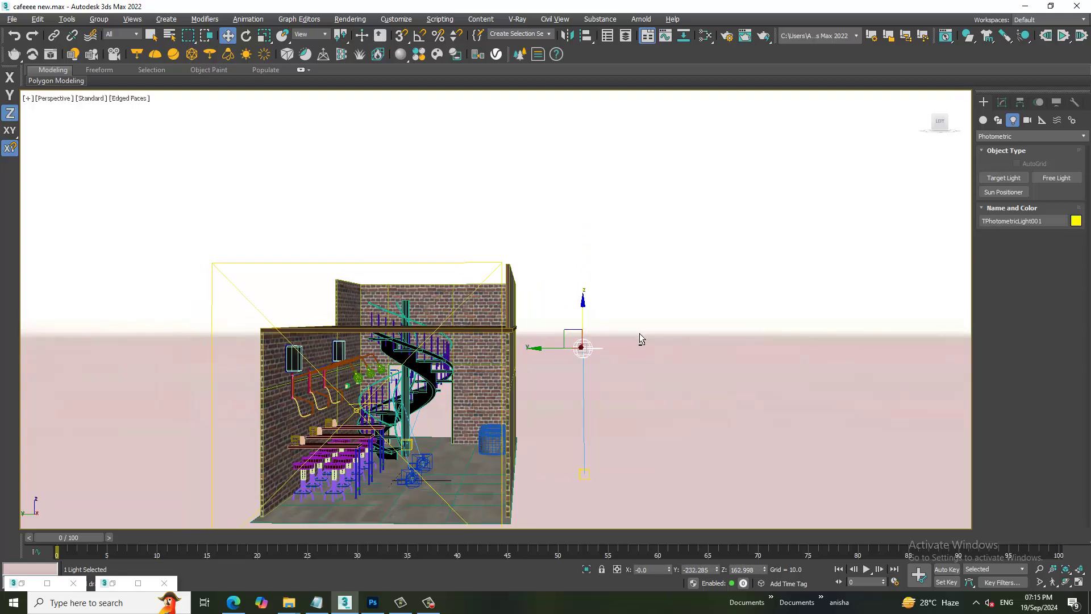
pyautogui.keyDown('alt'); pyautogui.moveTo(640, 332); pyautogui.dragTo(600, 425, button='middle'); pyautogui.keyUp('alt')
pyautogui.moveTo(600, 425); pyautogui.dragTo(596, 423)
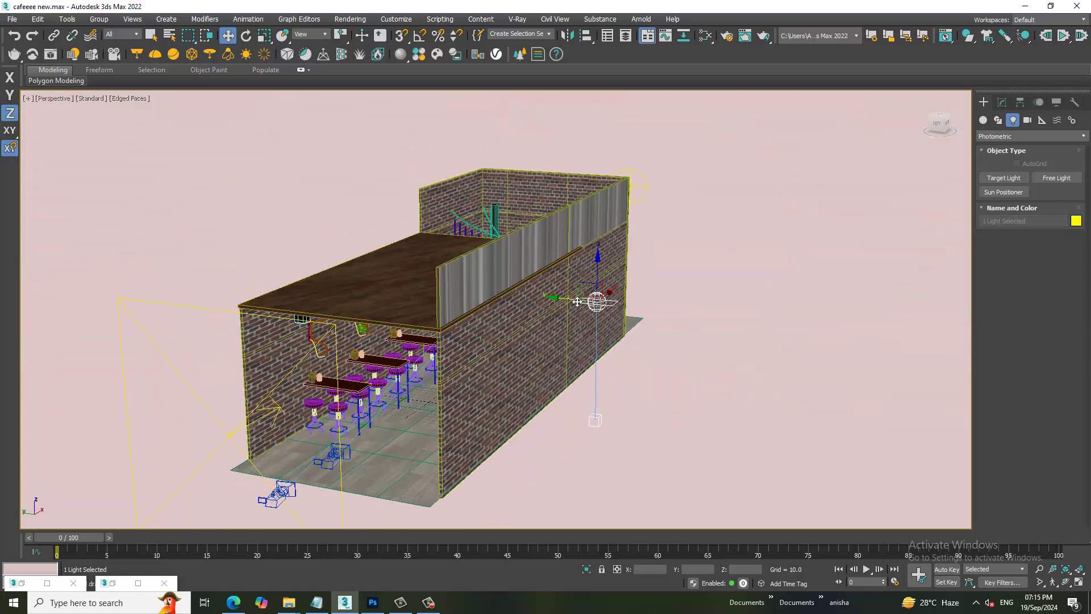
pyautogui.moveTo(569, 301)
pyautogui.keyDown('alt'); pyautogui.mouseDown(button='middle')
pyautogui.moveTo(397, 281)
pyautogui.moveTo(432, 273)
pyautogui.mouseUp(button='middle'); pyautogui.keyUp('alt')
pyautogui.scroll(3, 432, 273)
pyautogui.scroll(2, 431, 272)
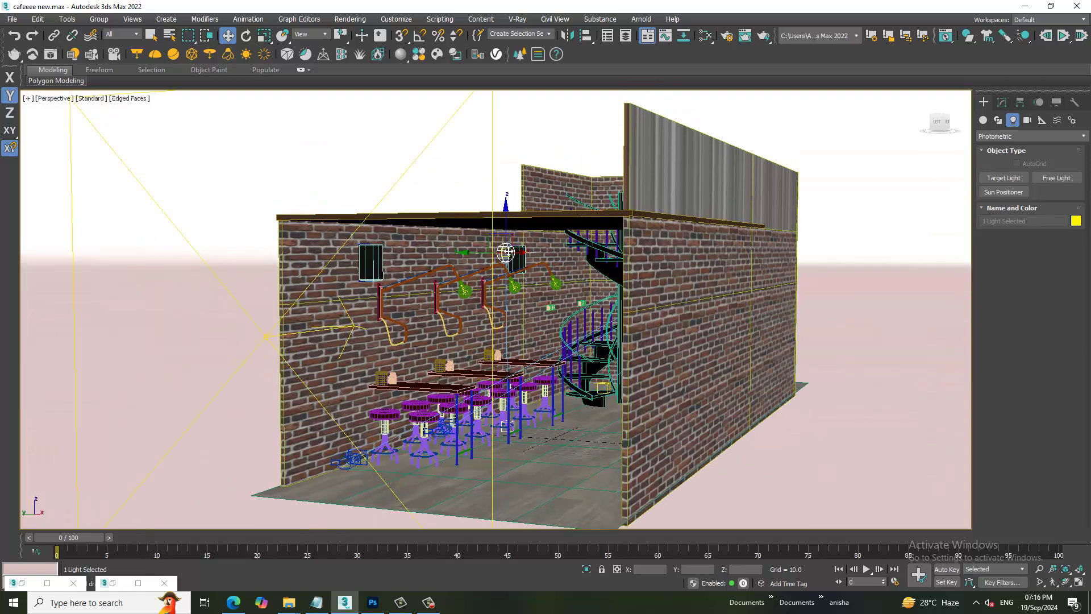
pyautogui.click(508, 245)
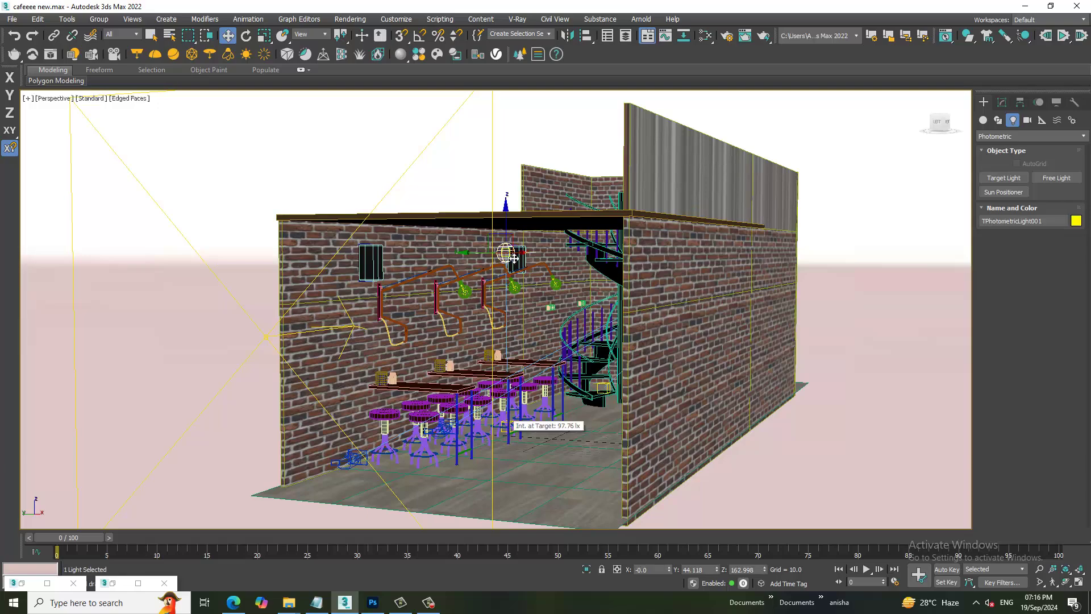
pyautogui.moveTo(512, 236); pyautogui.dragTo(509, 223)
pyautogui.scroll(3, 481, 314)
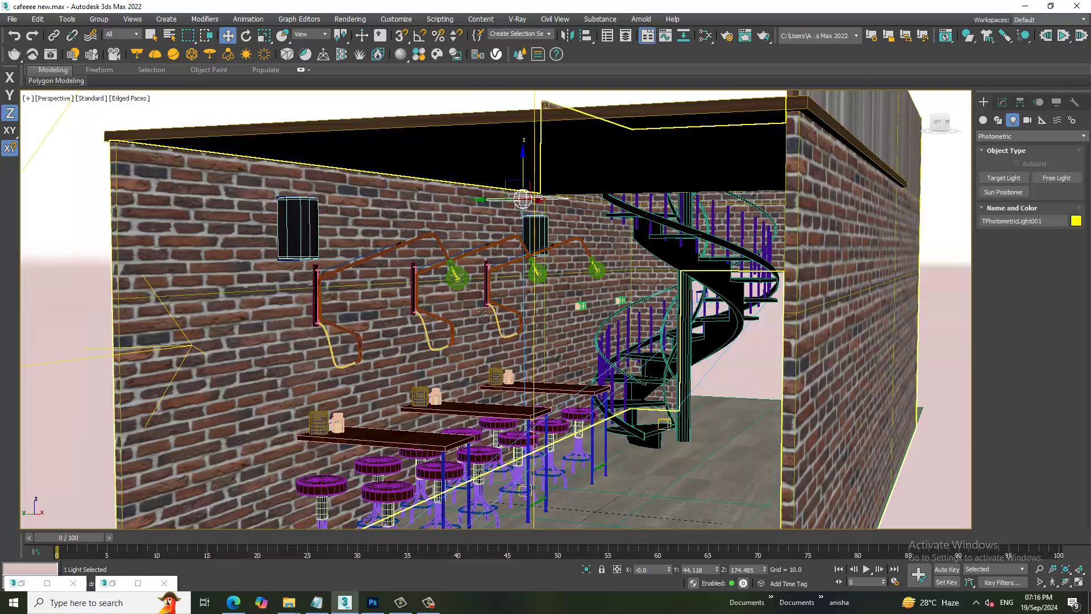
pyautogui.keyDown('alt'); pyautogui.moveTo(481, 309); pyautogui.dragTo(136, 102, button='middle'); pyautogui.keyUp('alt')
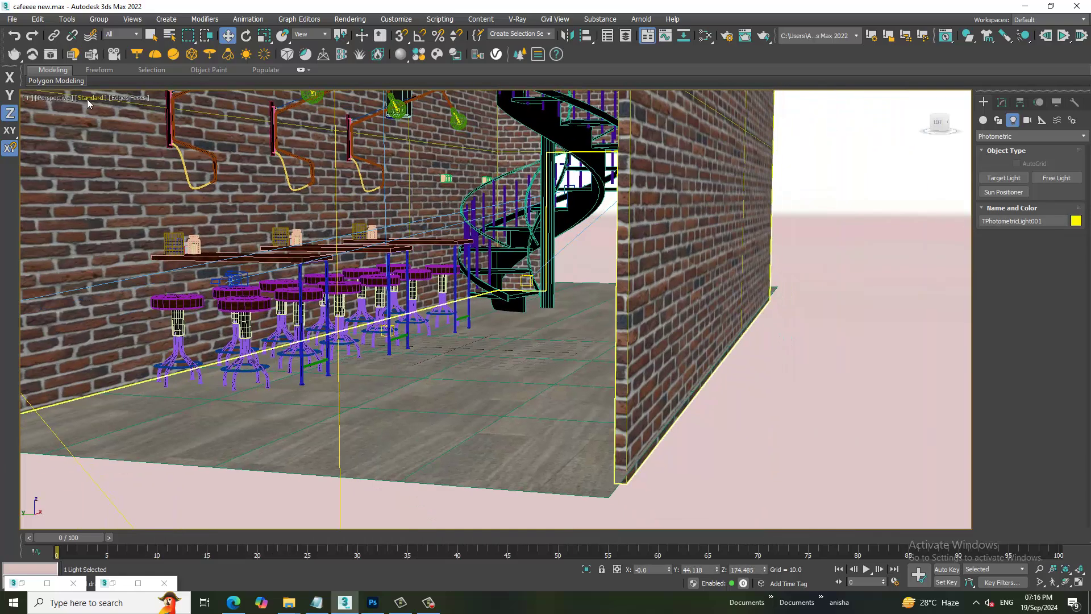
pyautogui.click(89, 99)
pyautogui.click(104, 122)
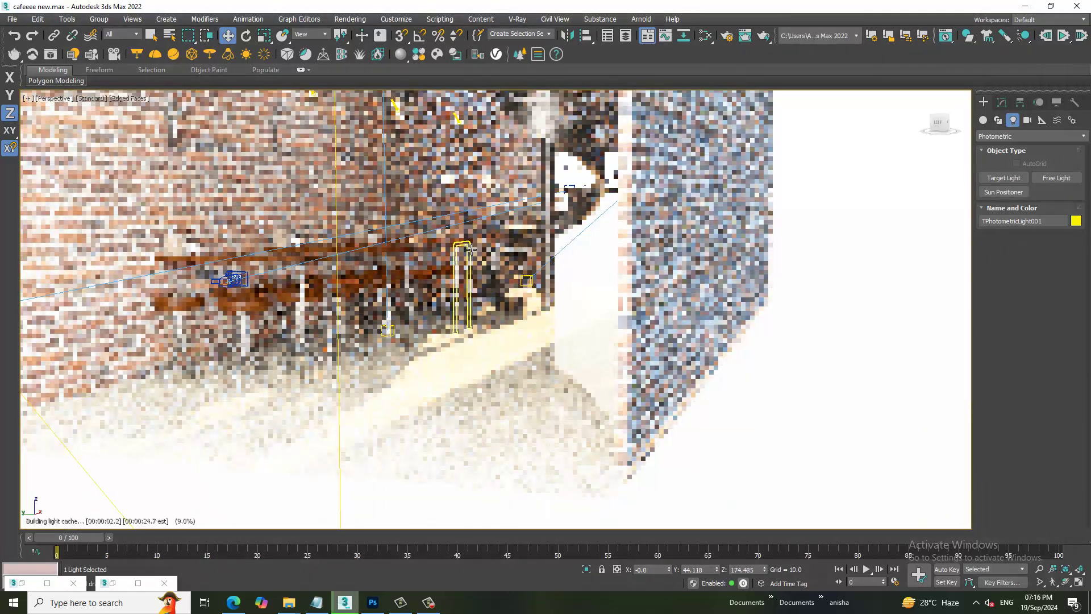
pyautogui.scroll(-4, 485, 164)
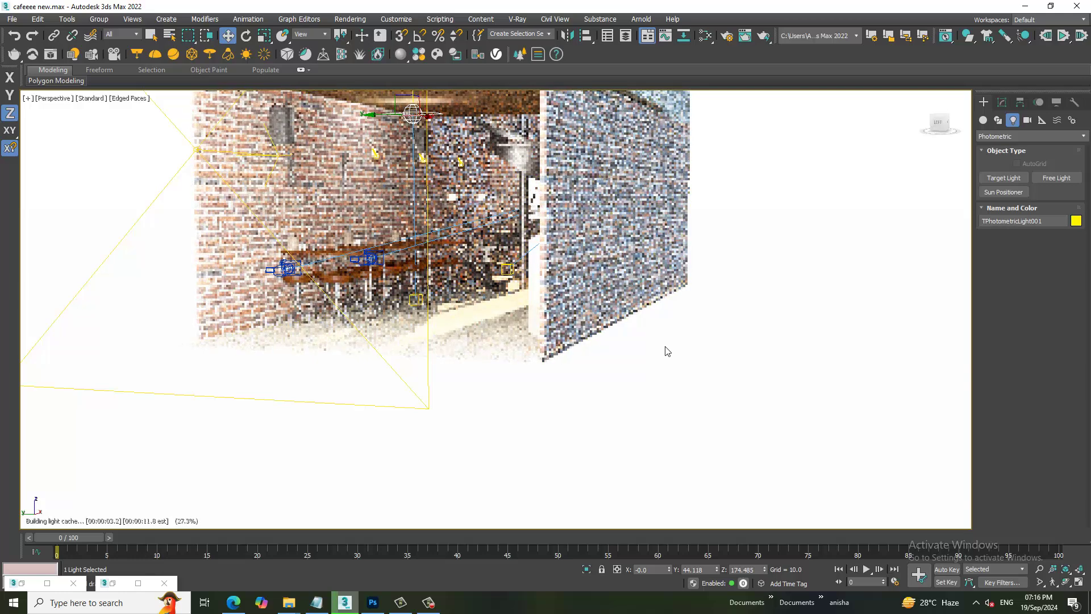
pyautogui.press('c')
pyautogui.doubleClick(516, 220)
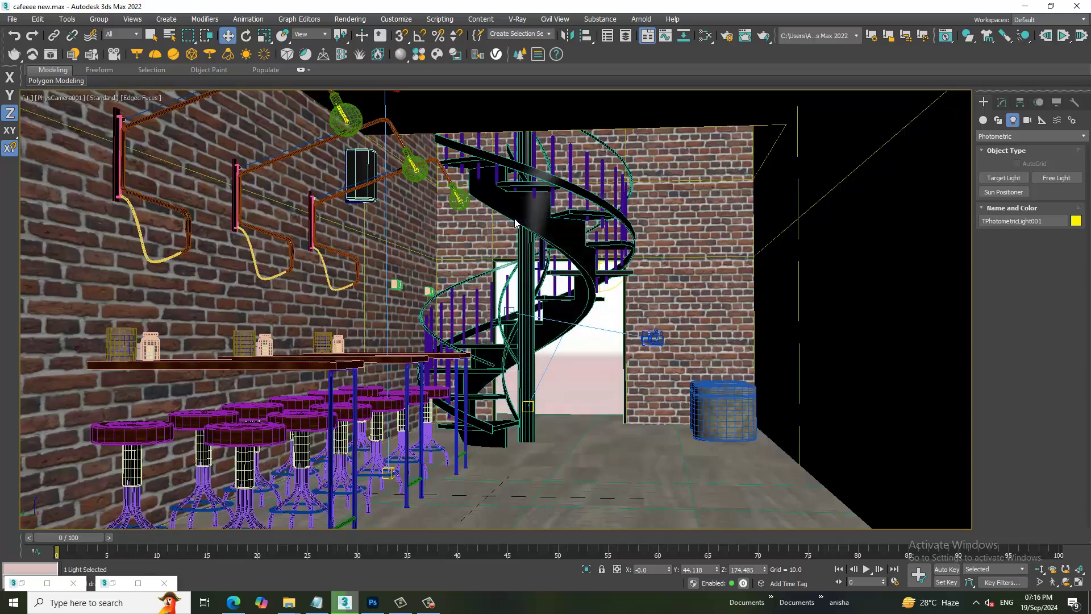
pyautogui.click(100, 102)
pyautogui.click(117, 132)
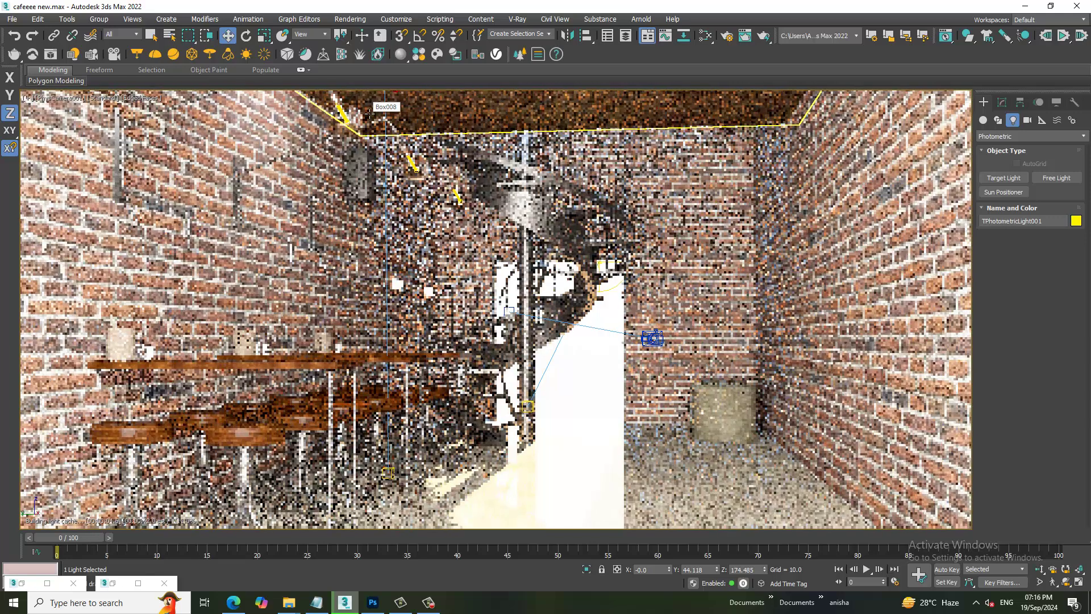
pyautogui.click(99, 97)
pyautogui.click(120, 120)
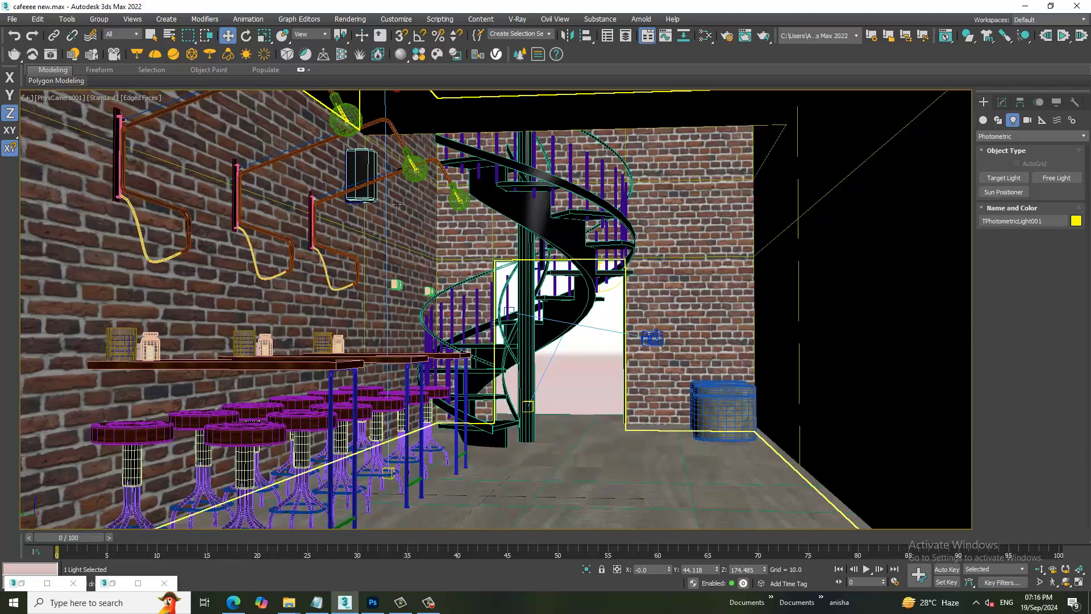
pyautogui.press('p')
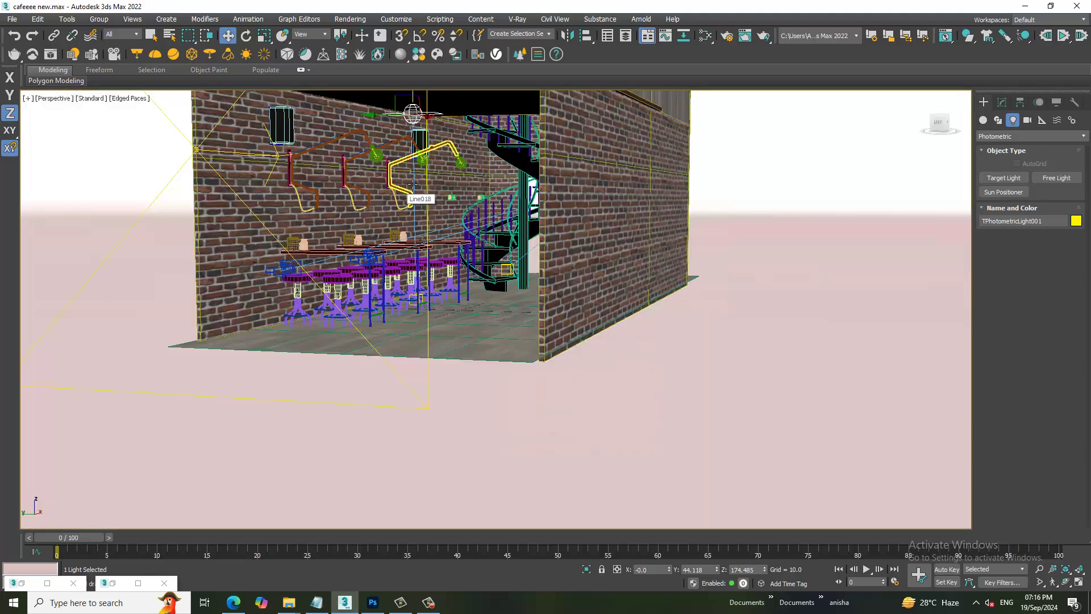
# Apply the 80W Halogen Bulb template to the light and make it targeted
pyautogui.click(1002, 102)
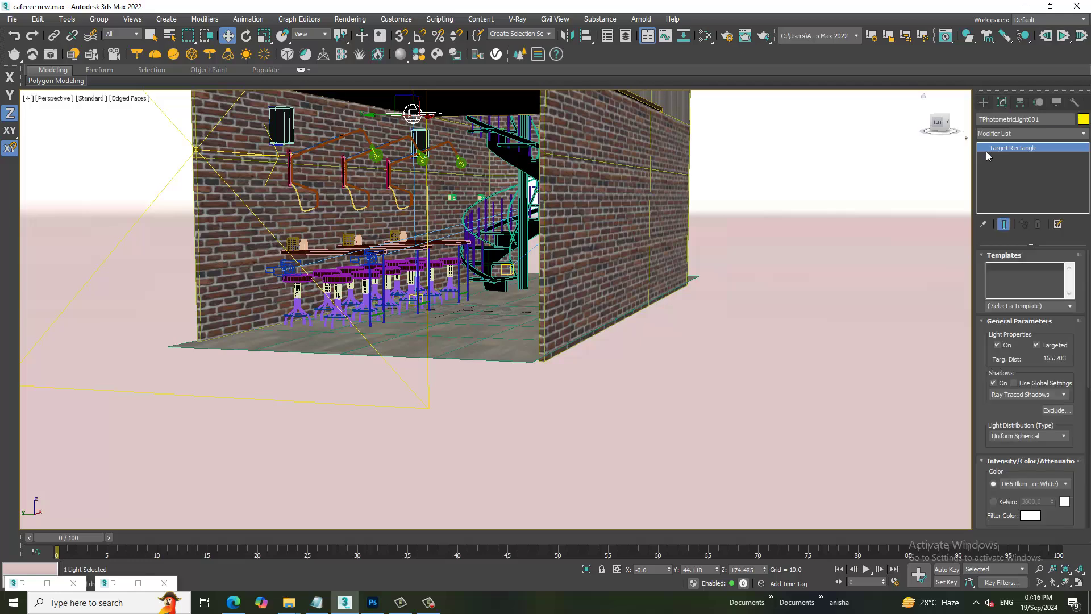
pyautogui.click(1070, 307)
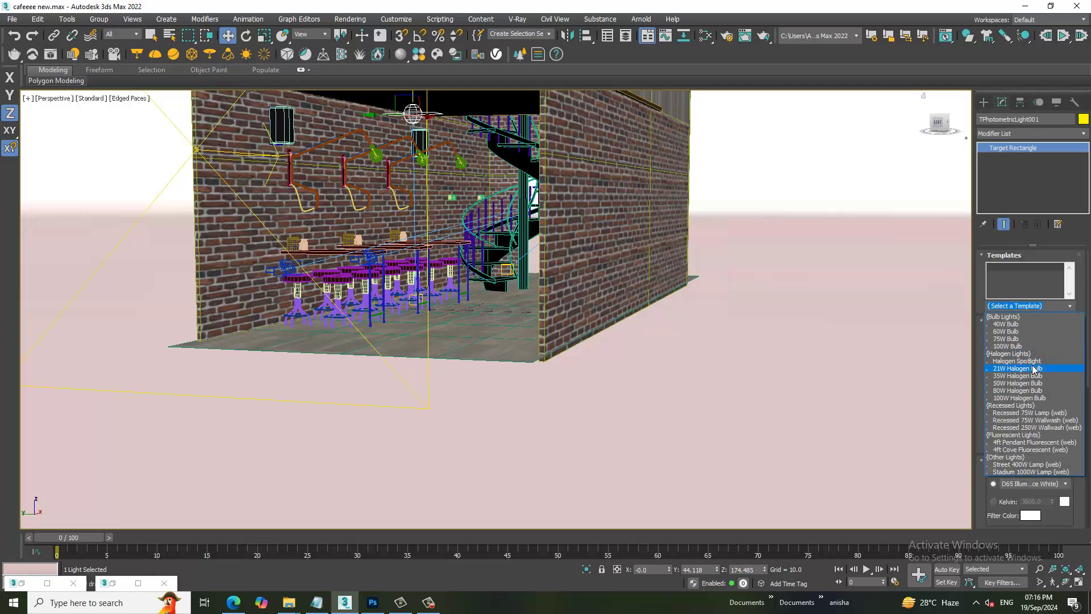
pyautogui.click(1032, 391)
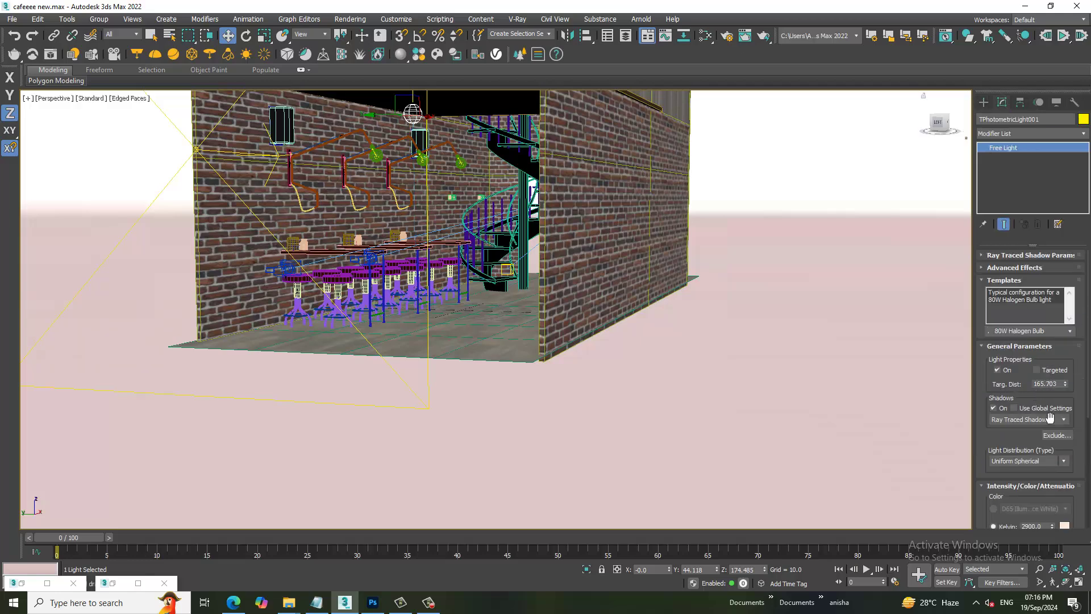
pyautogui.click(1054, 371)
# Set the light distribution to Uniform Diffuse and start V-Ray viewport IPR
pyautogui.click(1027, 436)
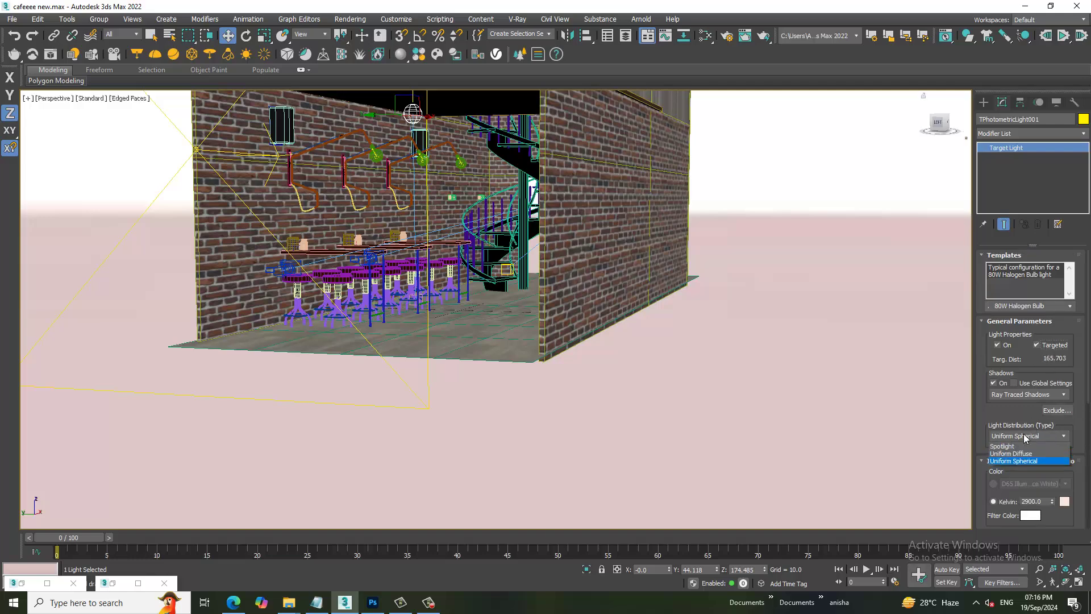
pyautogui.click(1027, 461)
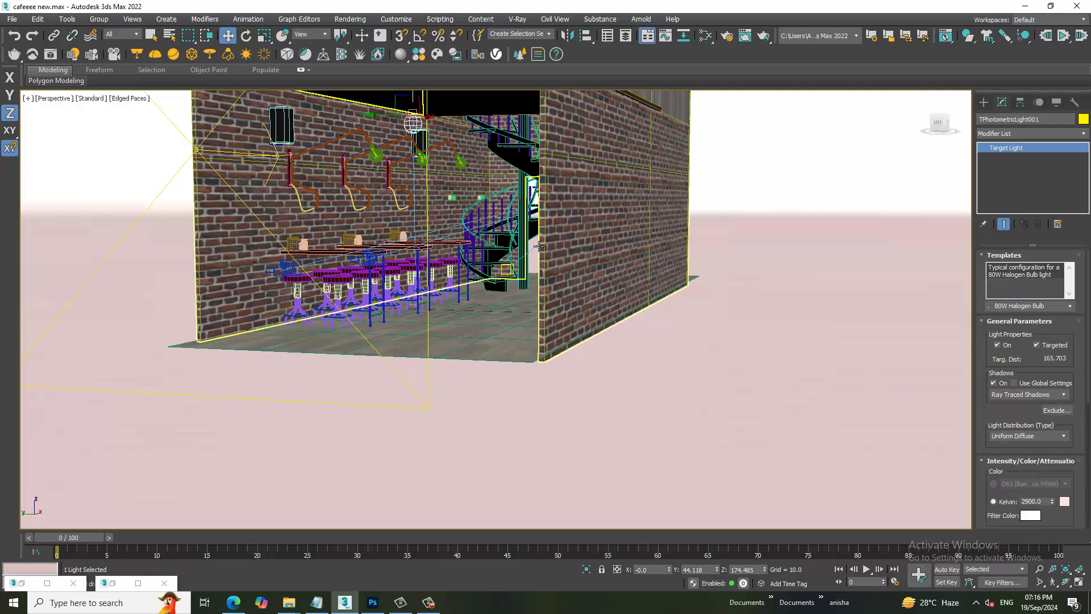
pyautogui.click(91, 99)
pyautogui.click(110, 124)
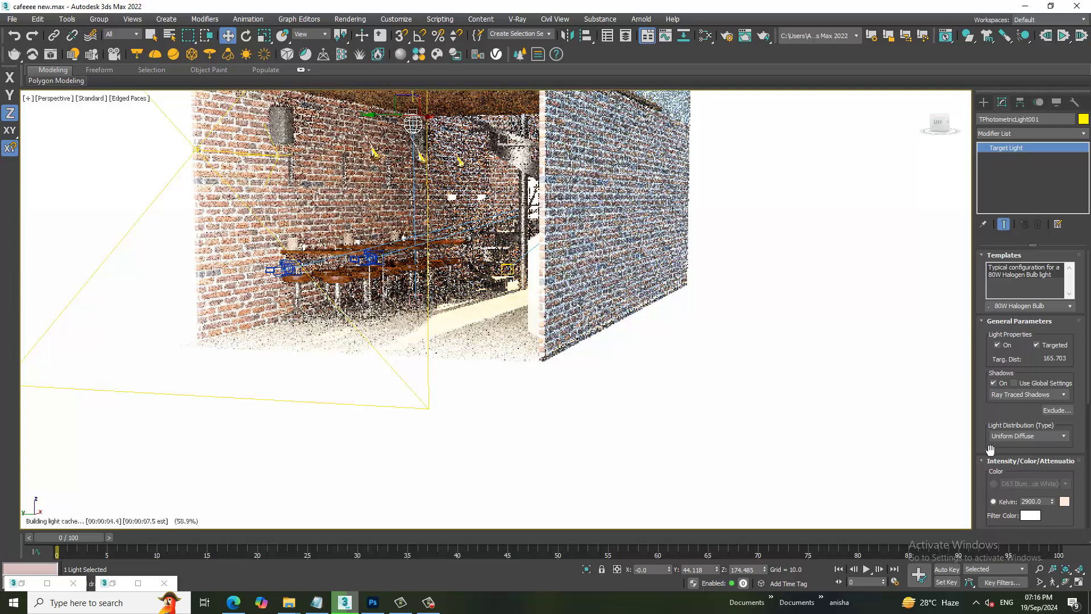
# Adjust the light's dimming, trying 0 and 131 percent before entering 2
pyautogui.scroll(-2, 990, 450)
pyautogui.scroll(-2, 1017, 426)
pyautogui.scroll(-1, 1040, 409)
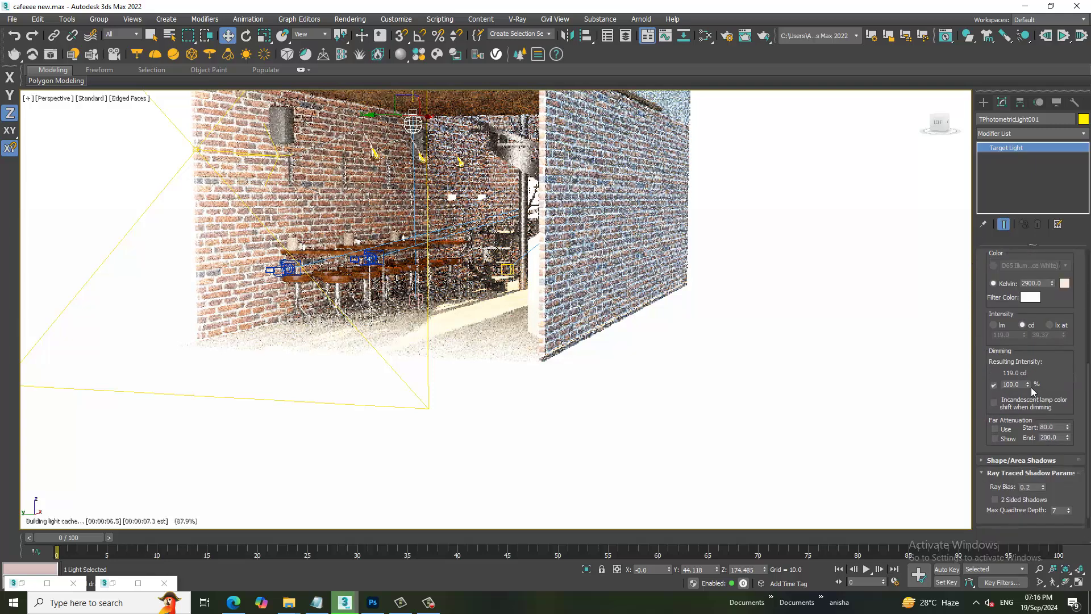
pyautogui.moveTo(1030, 401); pyautogui.dragTo(1034, 430)
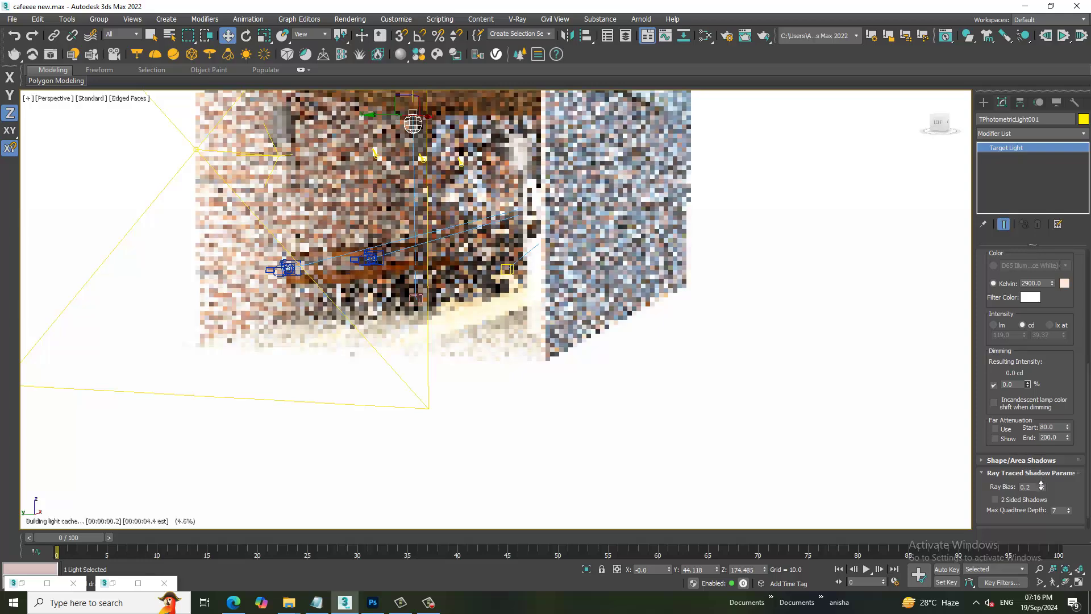
pyautogui.moveTo(1027, 384); pyautogui.dragTo(1034, 373)
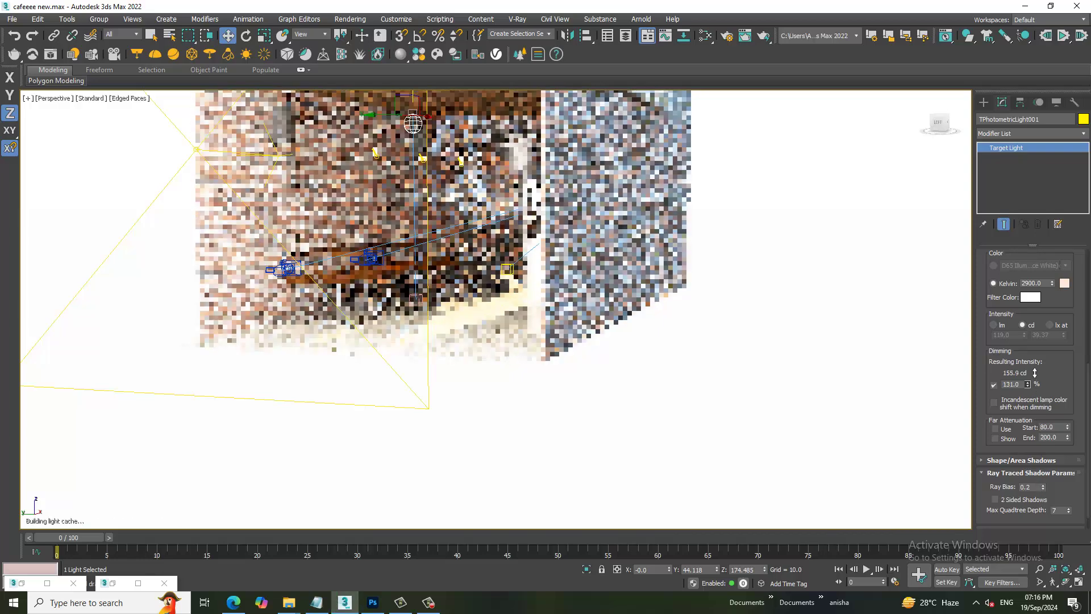
pyautogui.scroll(-1, 1019, 387)
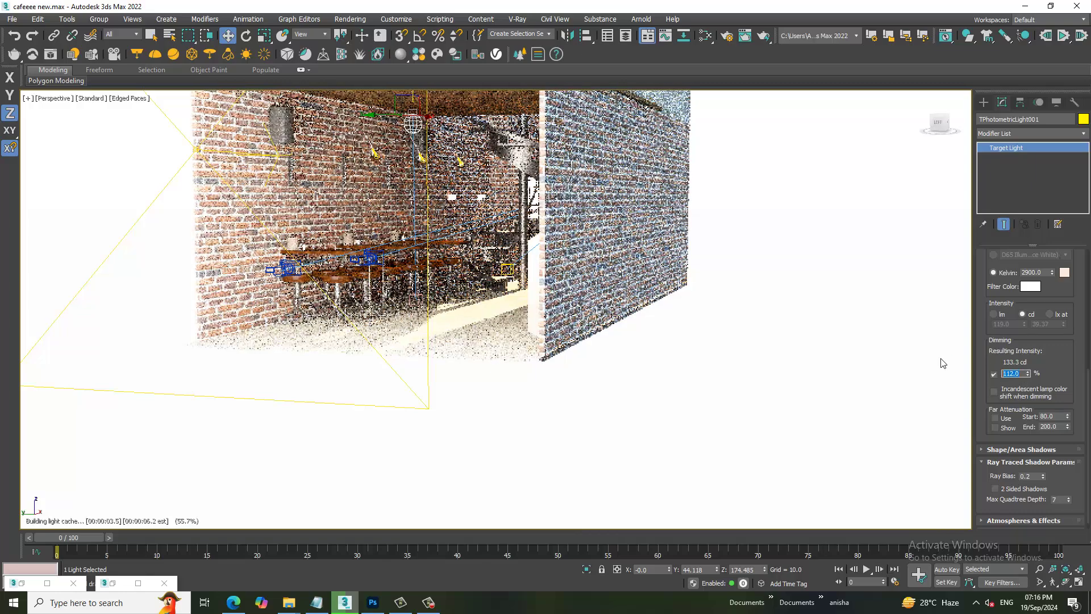
pyautogui.write('2')
pyautogui.press('Return')
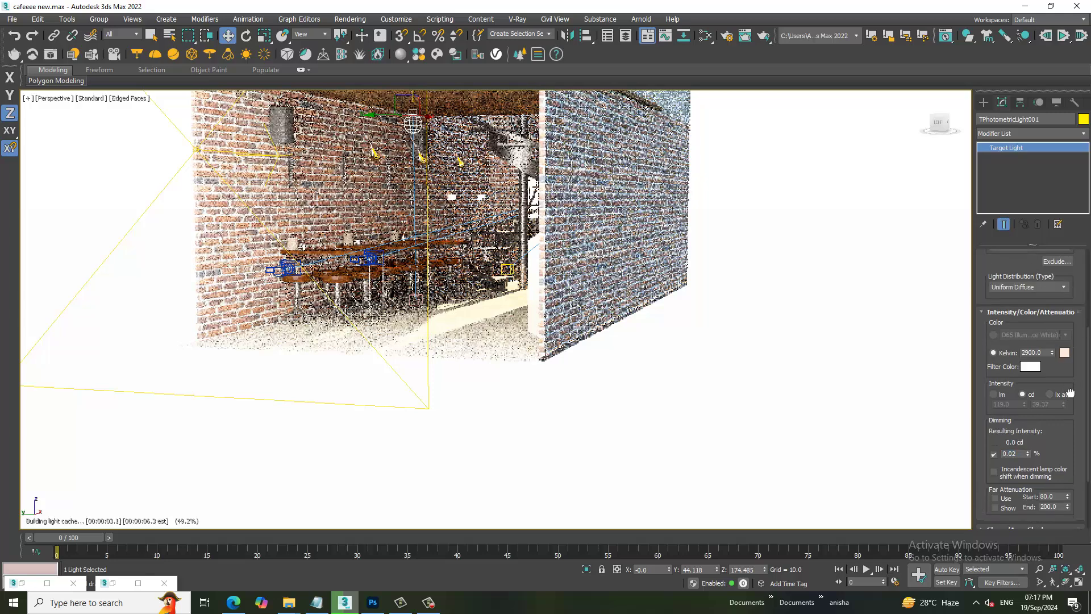
# Adjust controls in the light's Modify panel parameters
pyautogui.moveTo(1070, 303); pyautogui.dragTo(1053, 490)
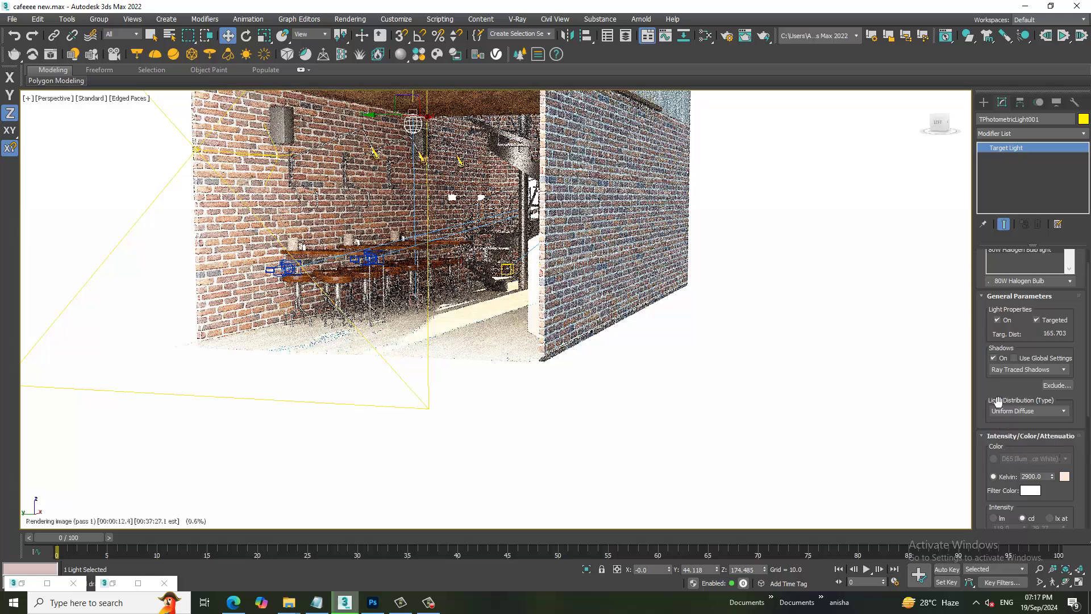
pyautogui.moveTo(998, 399); pyautogui.dragTo(1003, 223)
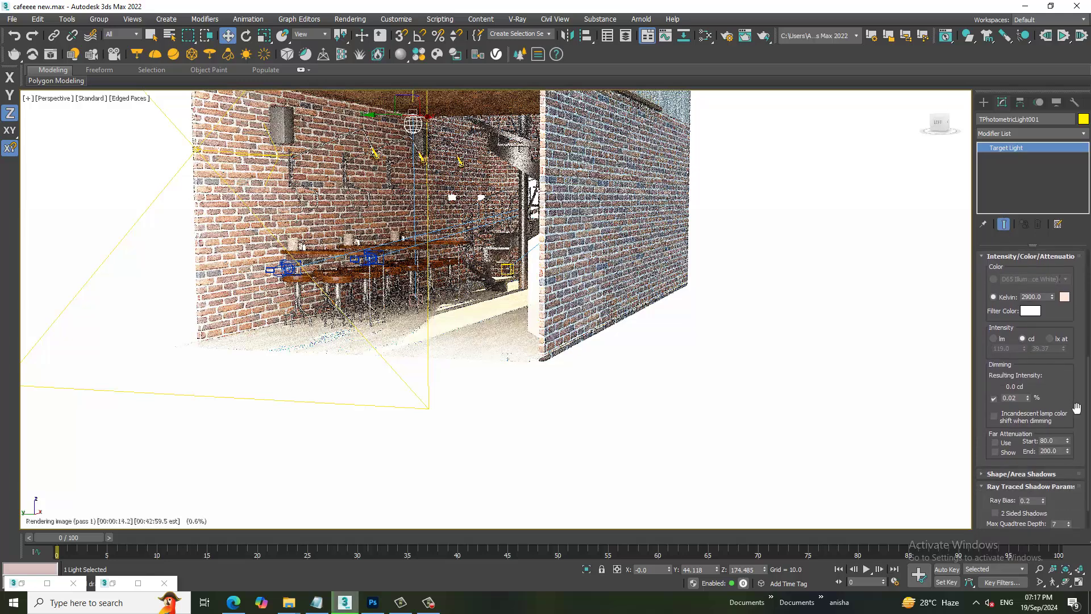
pyautogui.moveTo(1070, 404); pyautogui.dragTo(1068, 348)
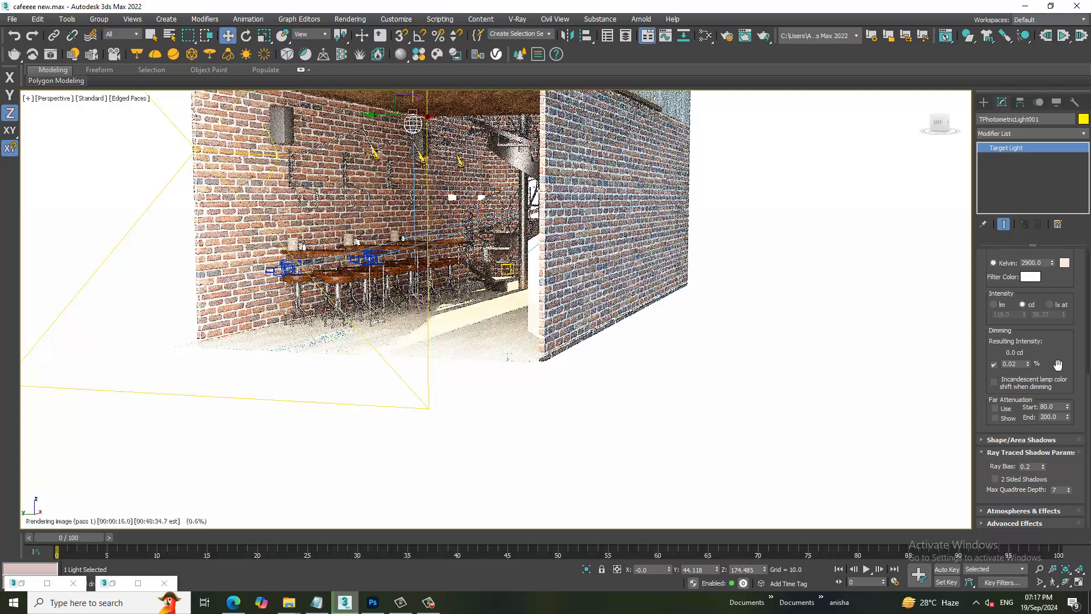
pyautogui.scroll(6, 1058, 466)
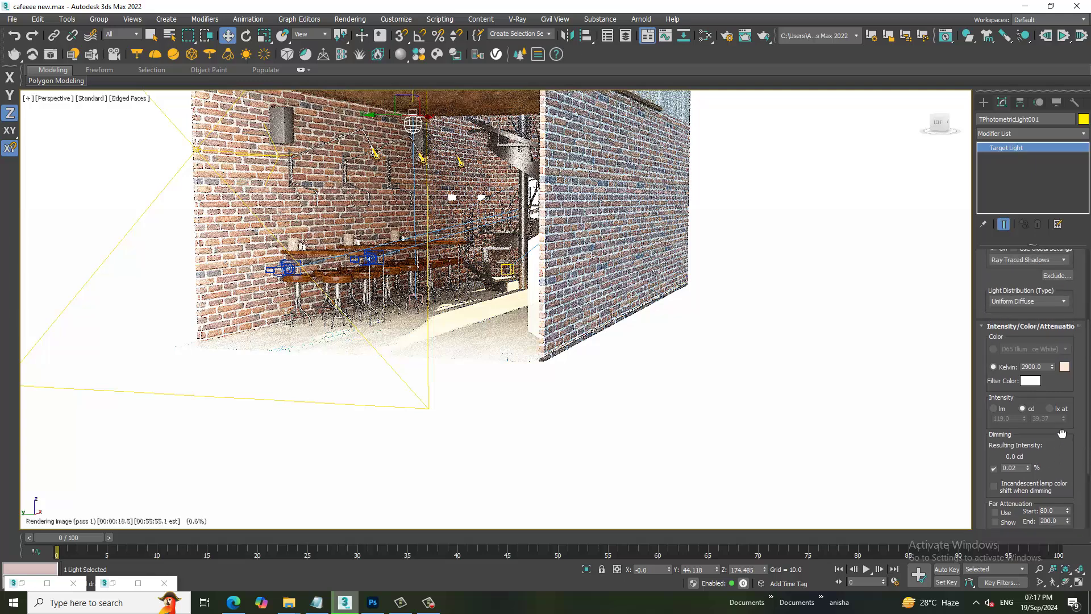
pyautogui.scroll(2, 1058, 465)
pyautogui.scroll(1, 1034, 402)
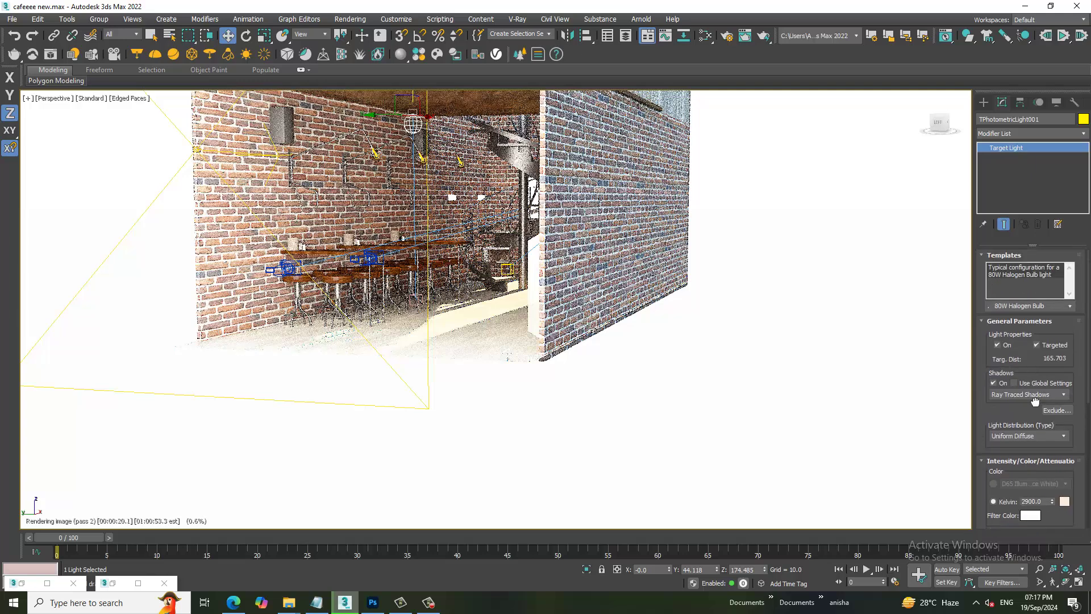
# Switch the light to the 40W Bulb template with Uniform Diffuse distribution
pyautogui.click(1033, 306)
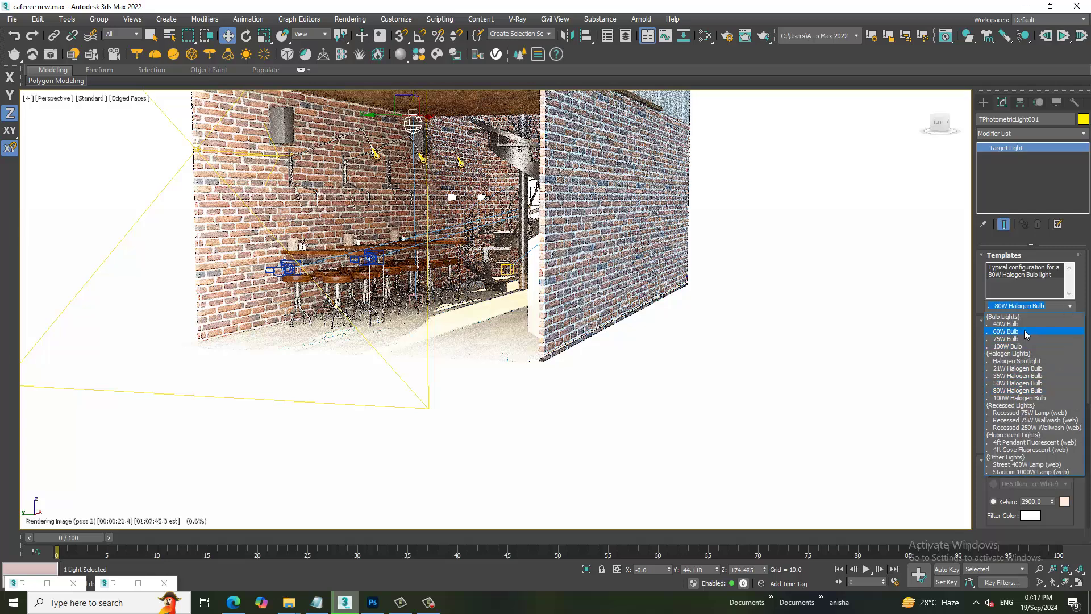
pyautogui.click(1025, 324)
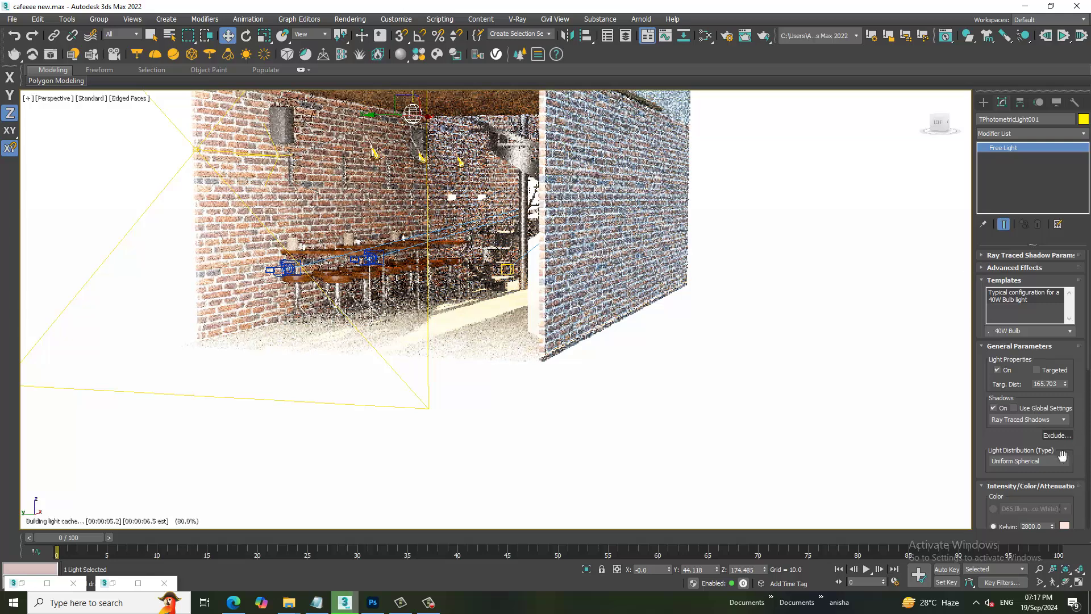
pyautogui.click(1039, 460)
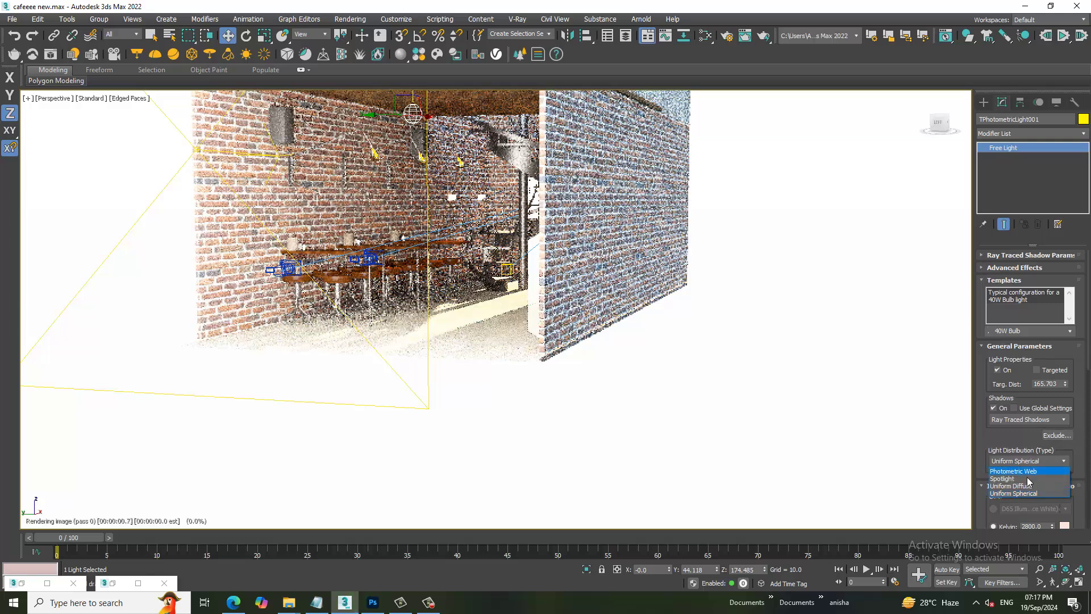
pyautogui.click(1038, 481)
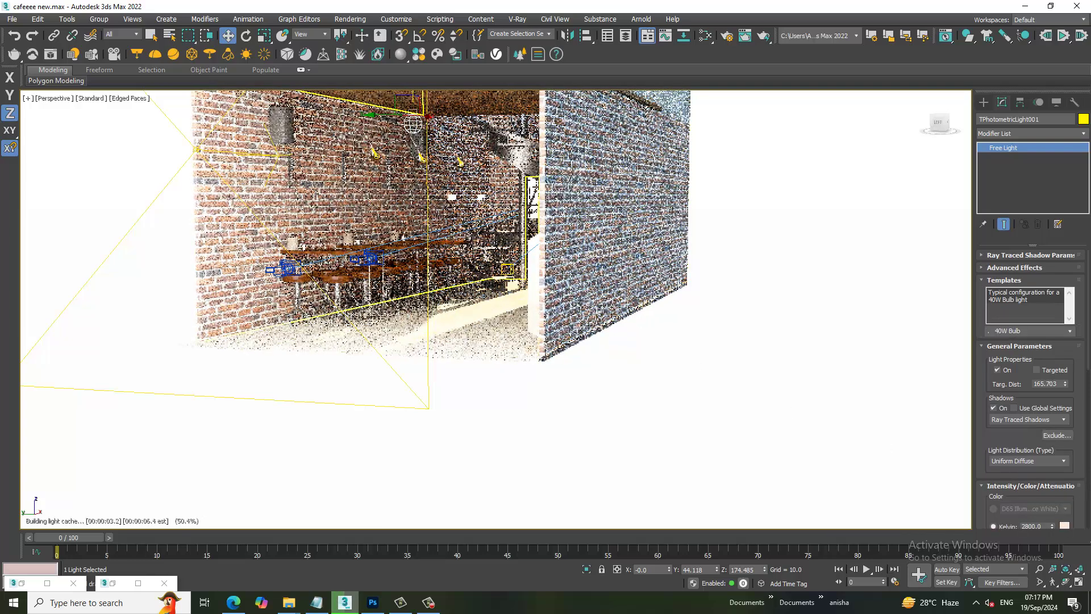
pyautogui.scroll(-5, 635, 300)
# Return the viewport to Standard shading and set VRaySun001's intensity multiplier to 0.05
pyautogui.click(90, 108)
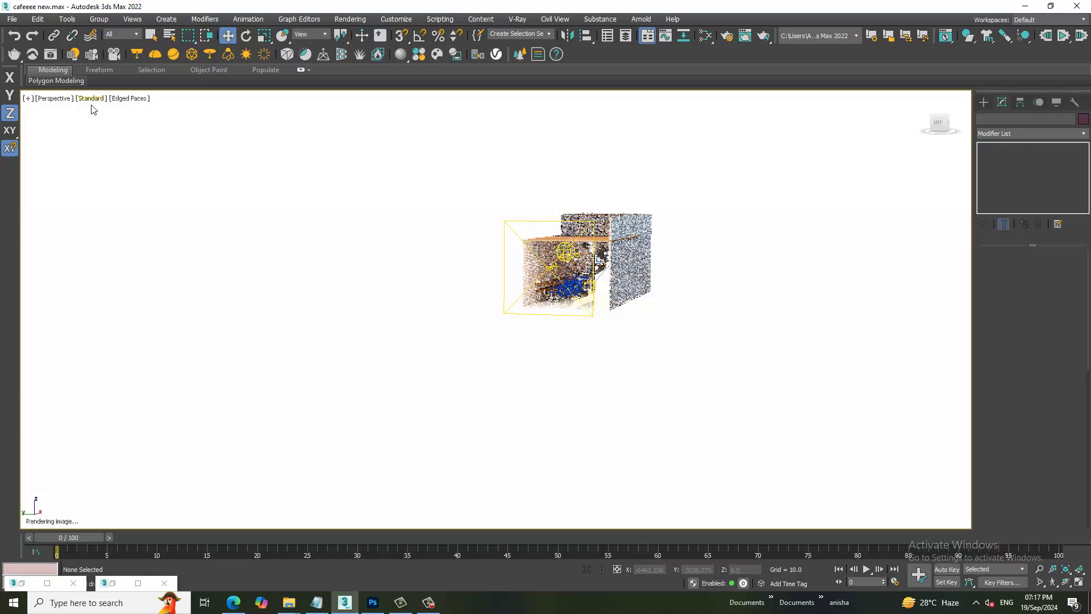
pyautogui.click(116, 121)
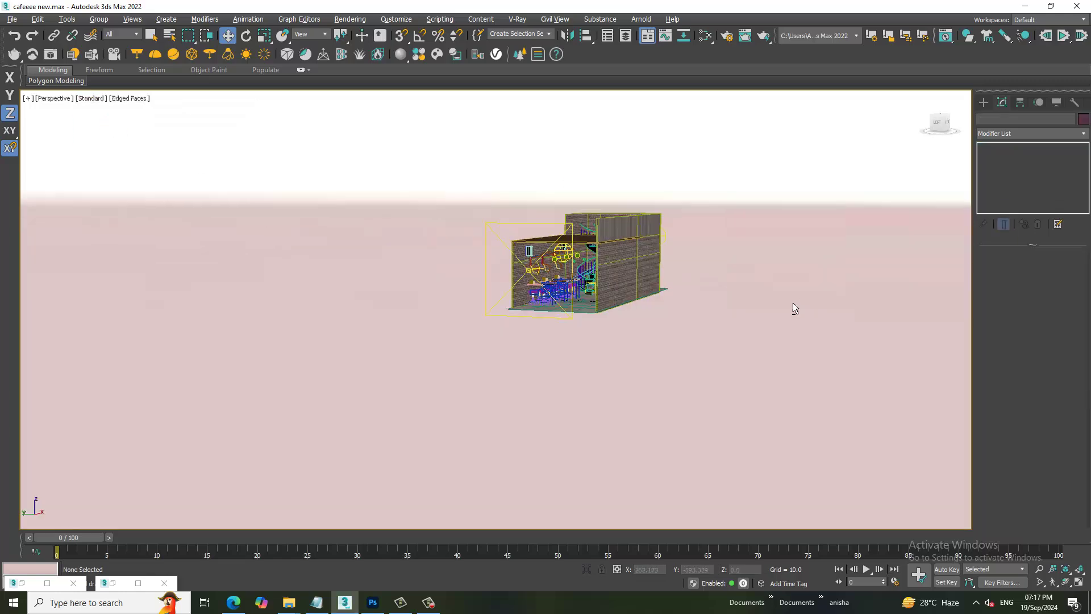
pyautogui.keyDown('alt'); pyautogui.moveTo(792, 302); pyautogui.dragTo(759, 311, button='middle'); pyautogui.keyUp('alt')
pyautogui.click(88, 99)
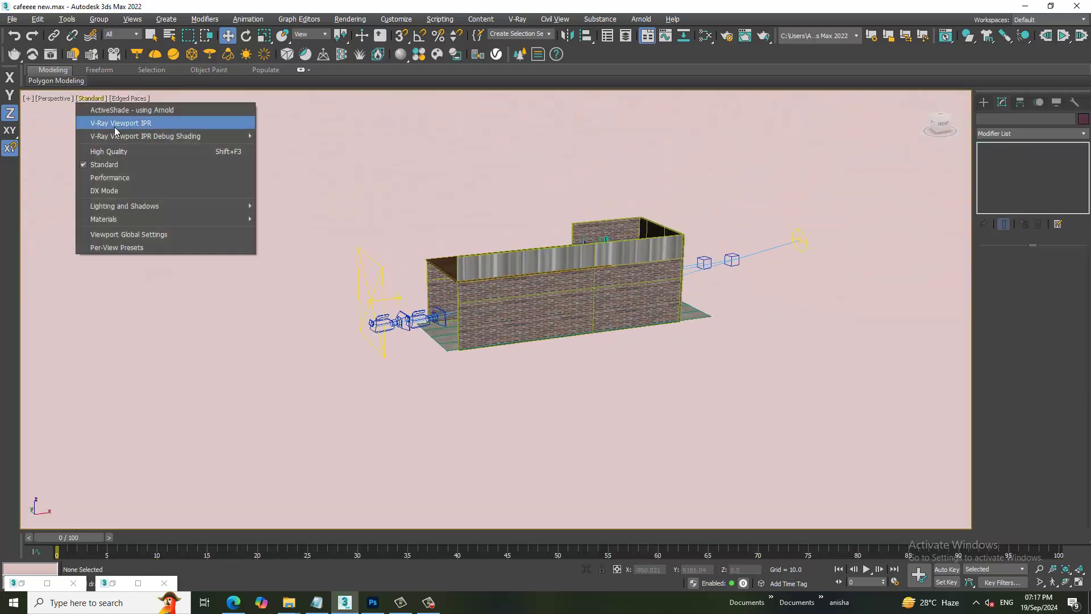
pyautogui.click(804, 240)
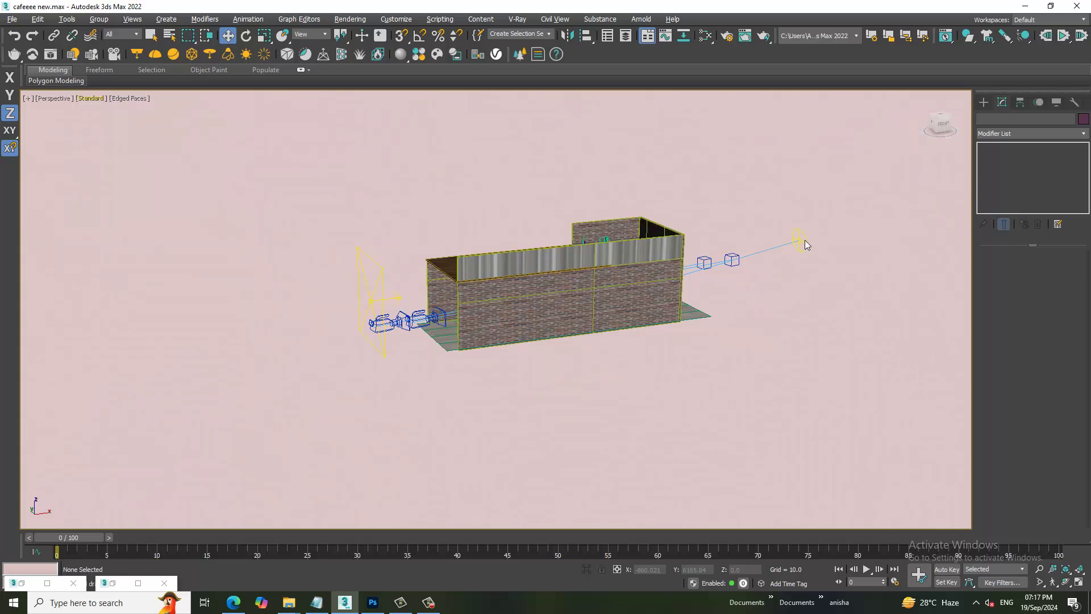
pyautogui.keyDown('alt'); pyautogui.moveTo(804, 240); pyautogui.dragTo(966, 295, button='middle'); pyautogui.keyUp('alt')
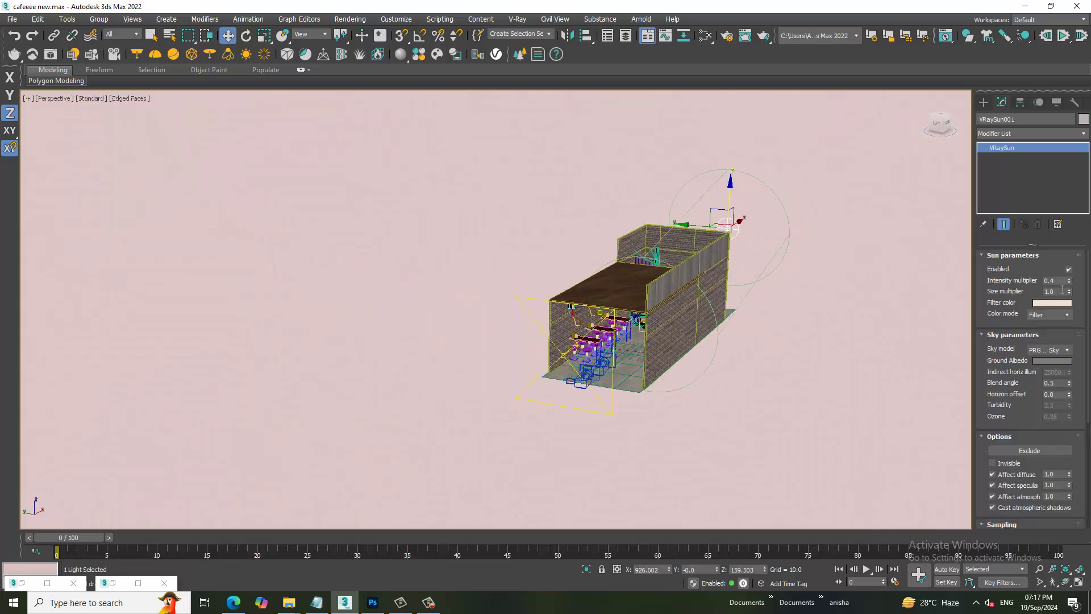
pyautogui.write('5')
pyautogui.press('Return')
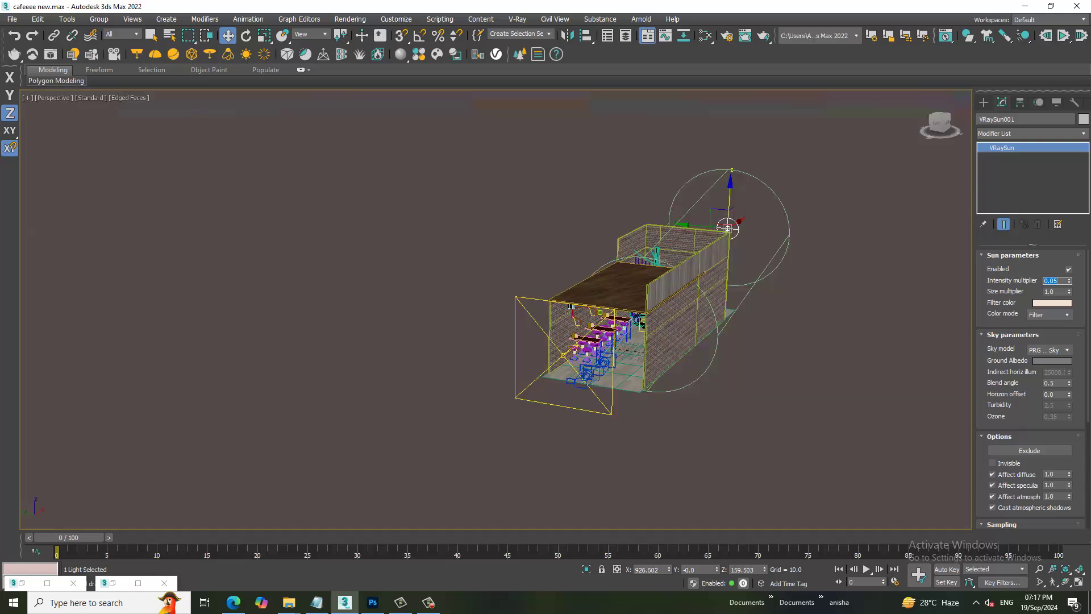
# Preview the café from eye level with V-Ray viewport IPR
pyautogui.keyDown('alt'); pyautogui.moveTo(499, 401); pyautogui.dragTo(647, 386, button='middle'); pyautogui.keyUp('alt')
pyautogui.scroll(3, 653, 318)
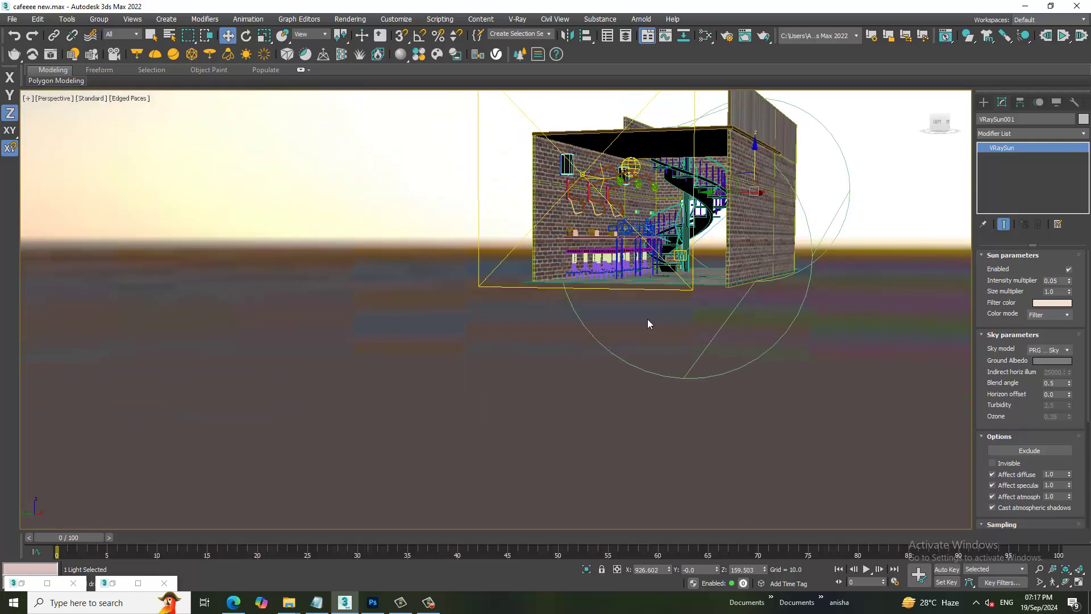
pyautogui.scroll(1, 488, 284)
pyautogui.scroll(4, 489, 284)
pyautogui.scroll(-2, 341, 227)
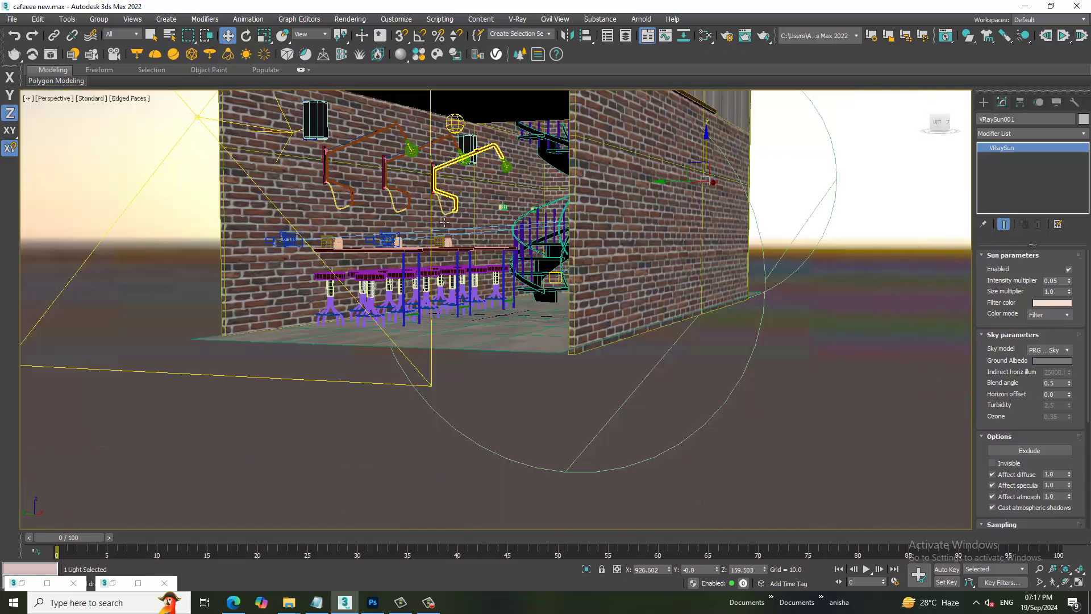
pyautogui.click(93, 99)
pyautogui.click(97, 121)
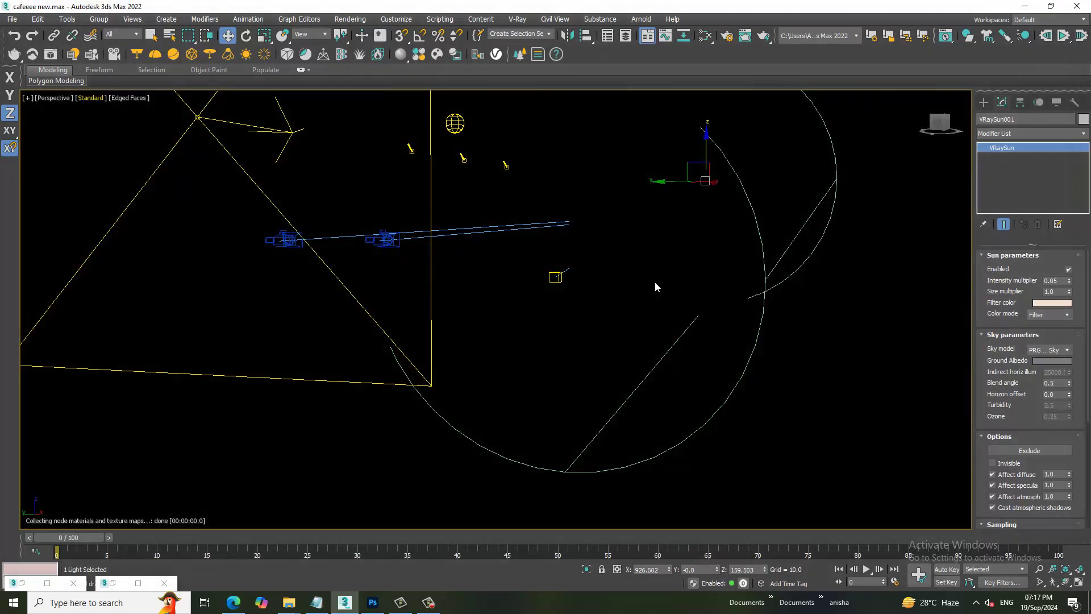
pyautogui.moveTo(649, 283)
pyautogui.mouseDown(button='middle')
pyautogui.moveTo(621, 232)
pyautogui.moveTo(622, 341)
pyautogui.mouseUp(button='middle')
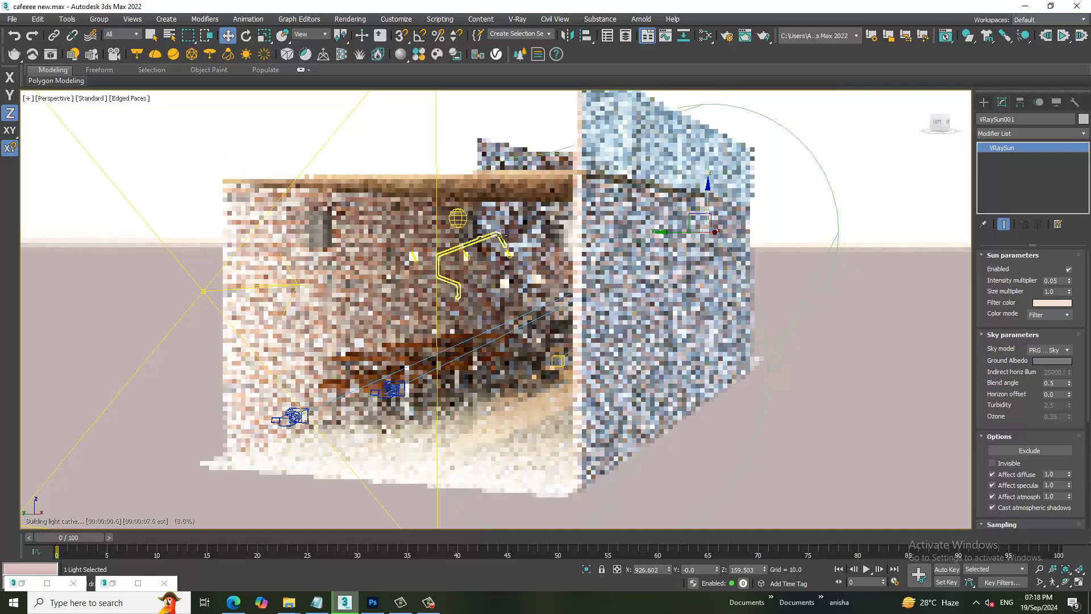
# Select TPhotometricLight001 and give it the Halogen (Warm) colour preset
pyautogui.click(458, 219)
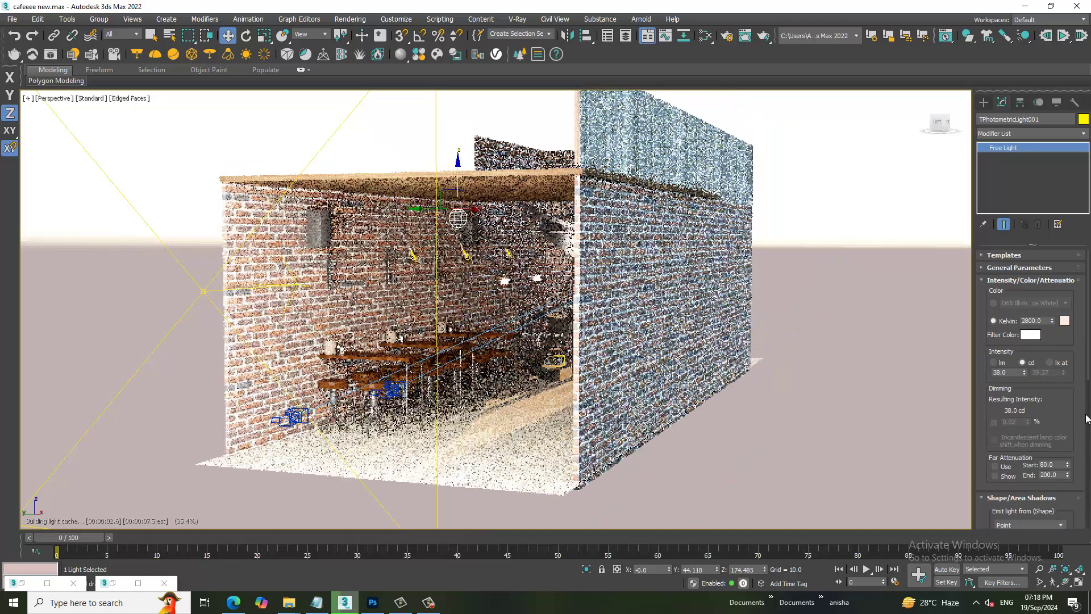
pyautogui.scroll(-2, 1056, 387)
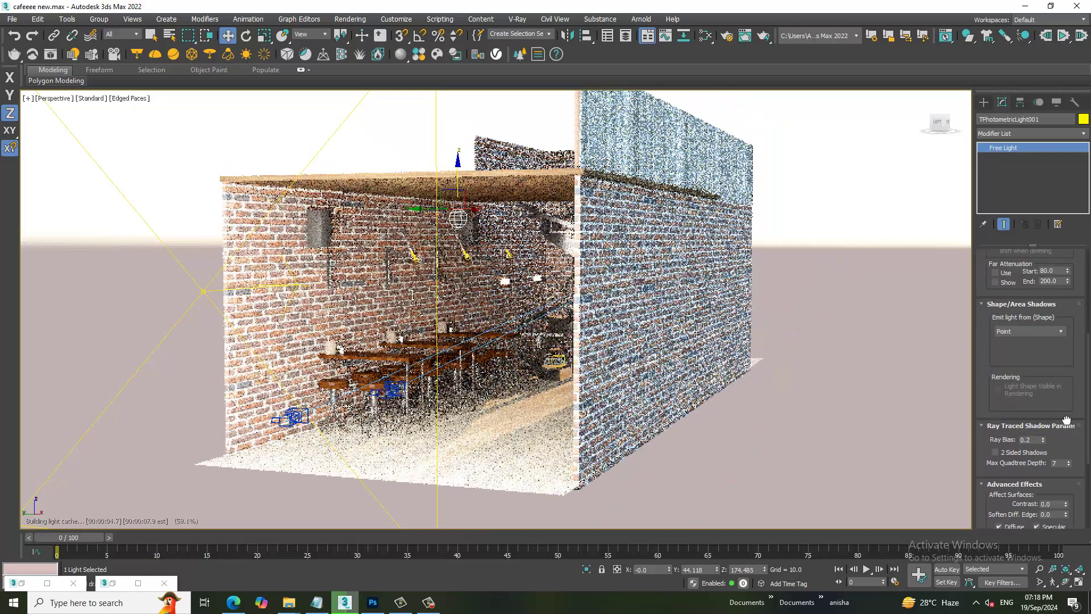
pyautogui.scroll(4, 1023, 284)
pyautogui.click(1015, 268)
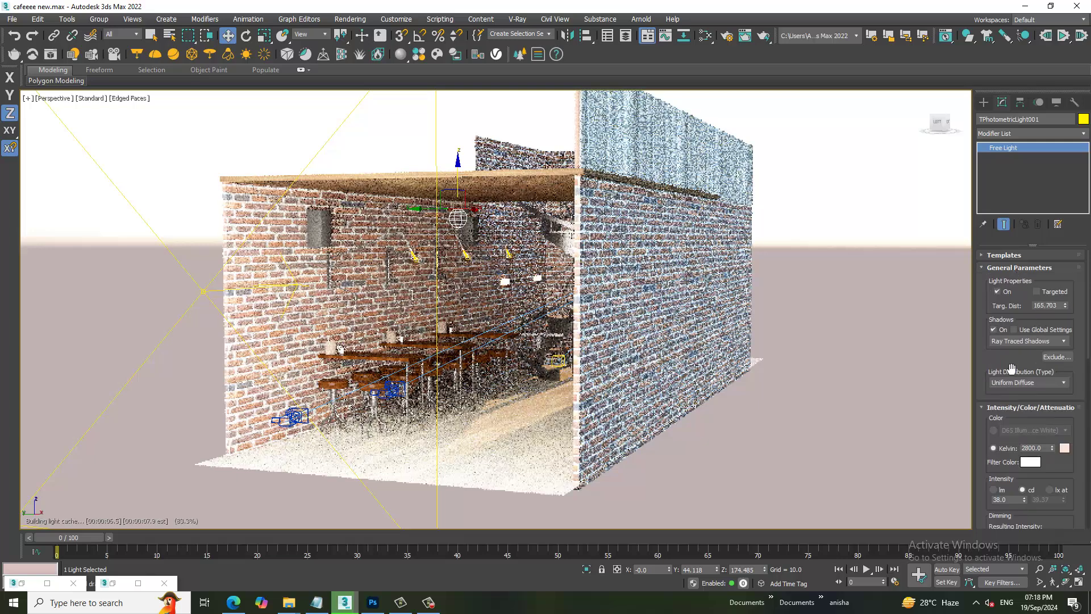
pyautogui.scroll(-2, 1013, 341)
pyautogui.click(993, 380)
pyautogui.click(1042, 380)
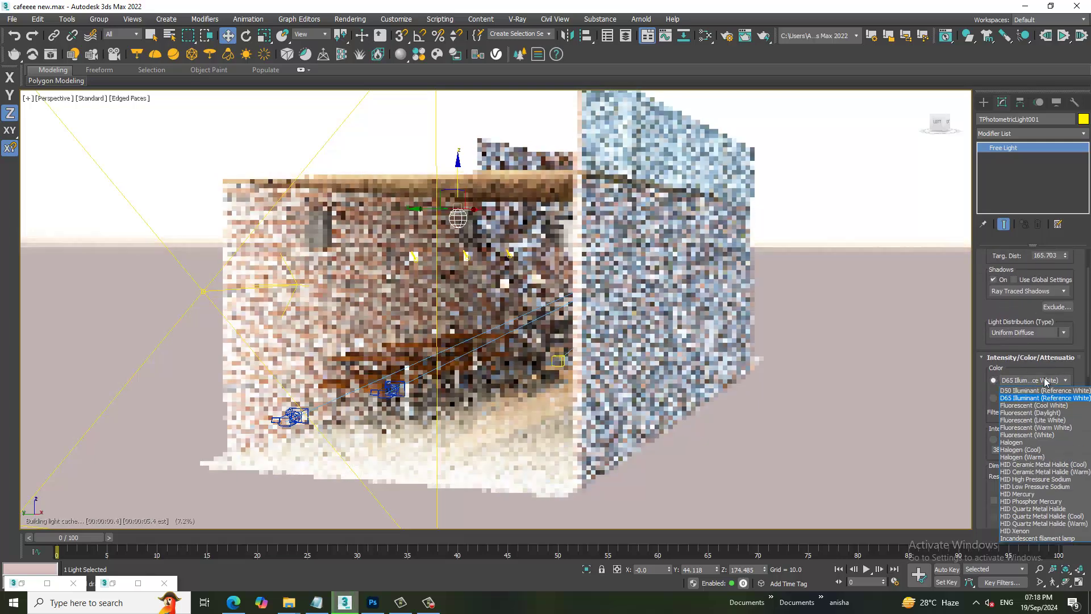
pyautogui.click(1046, 457)
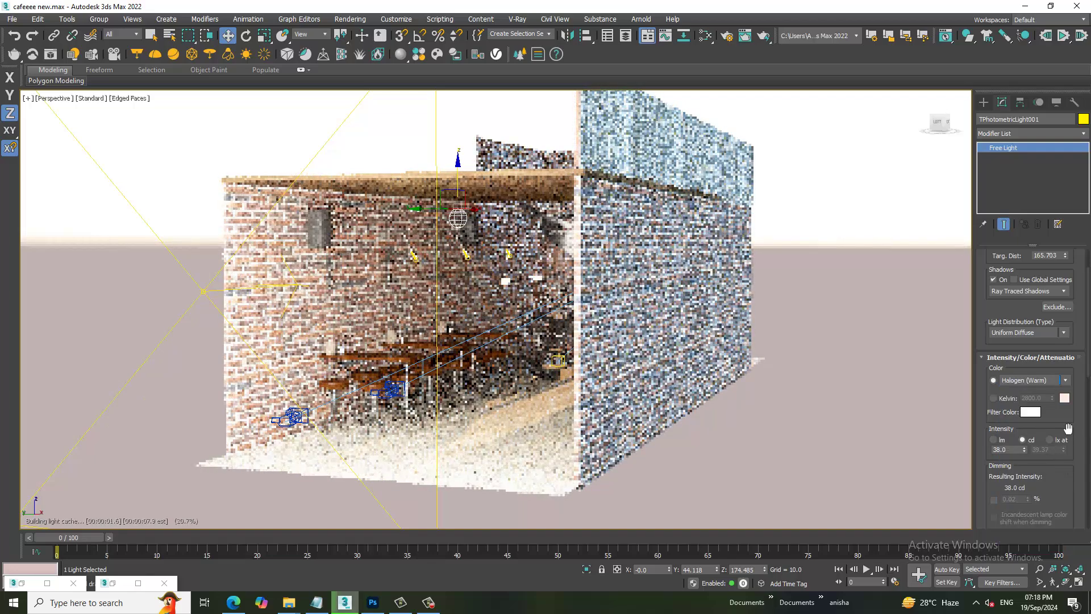
# Make the light targeted at Kelvin 2744 with Dimming enabled at 0%
pyautogui.scroll(2, 1045, 352)
pyautogui.click(1038, 292)
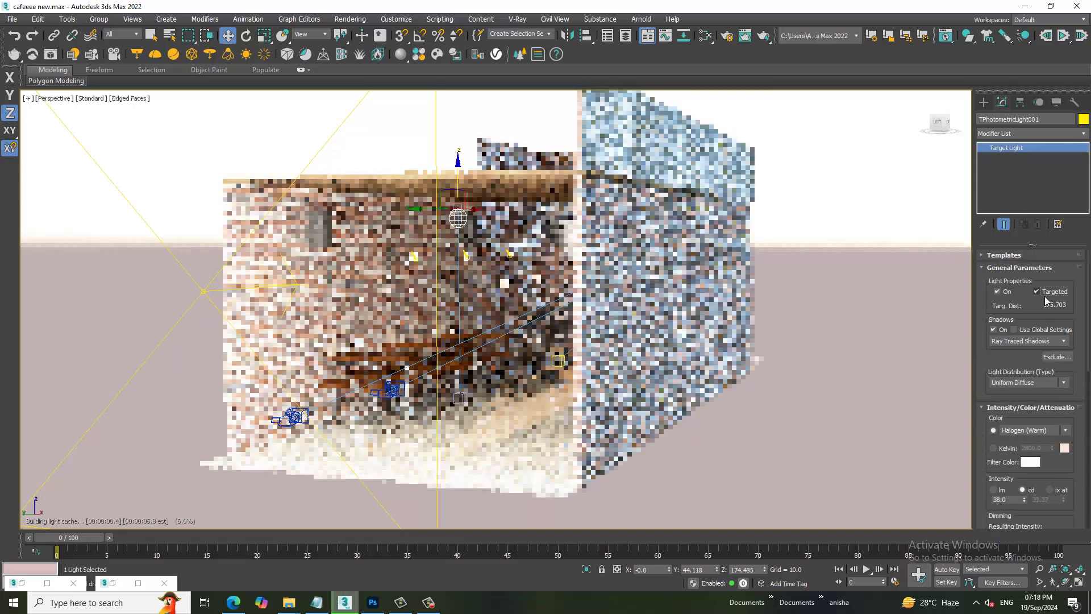
pyautogui.click(993, 448)
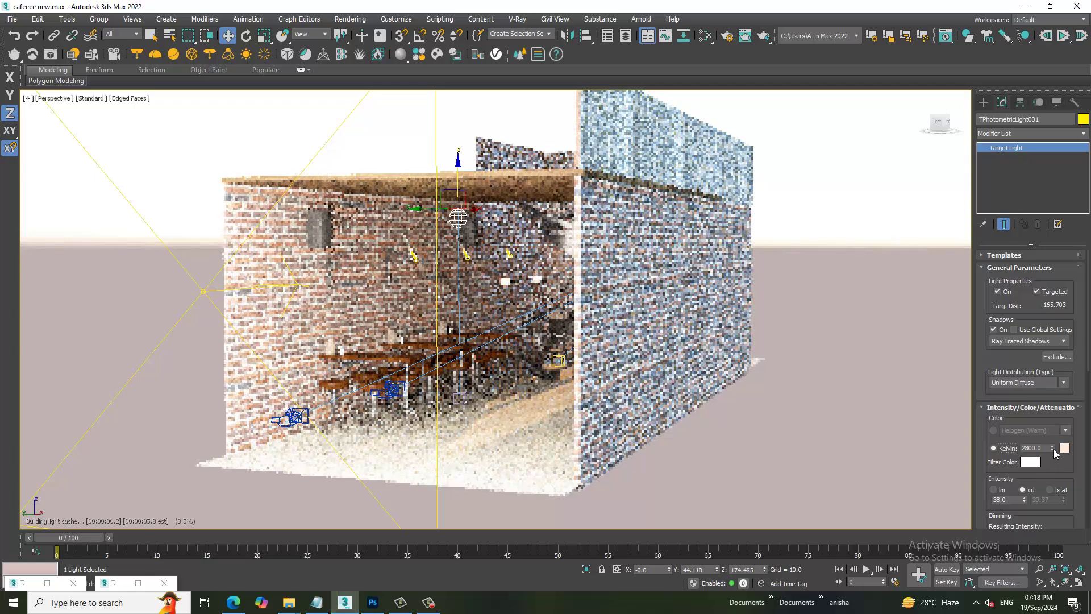
pyautogui.moveTo(1051, 449)
pyautogui.mouseDown()
pyautogui.moveTo(1057, 462)
pyautogui.moveTo(1056, 449)
pyautogui.mouseUp()
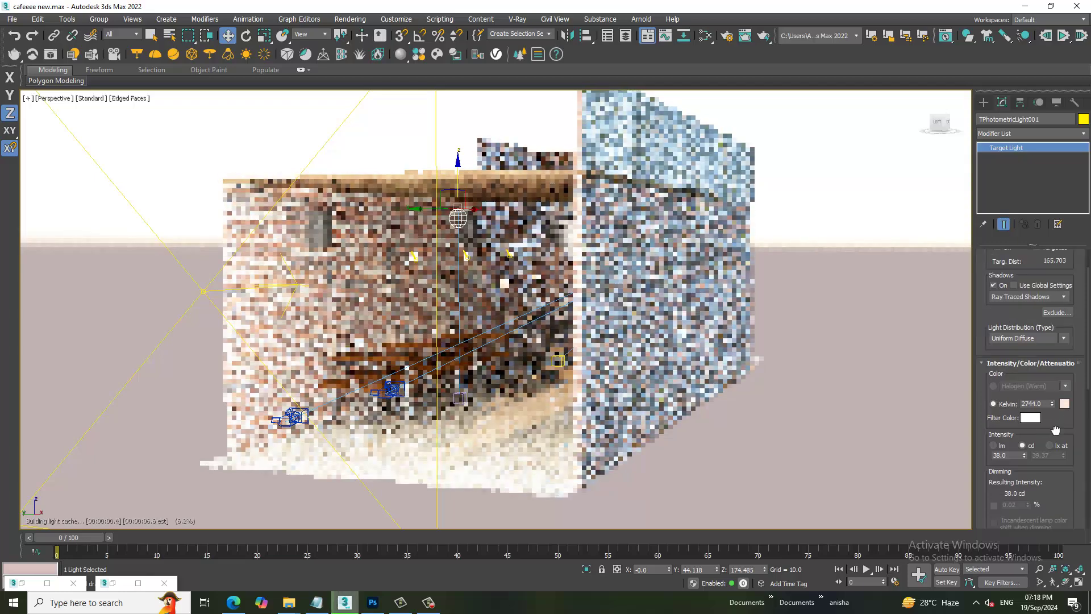
pyautogui.scroll(-2, 1005, 500)
pyautogui.click(993, 503)
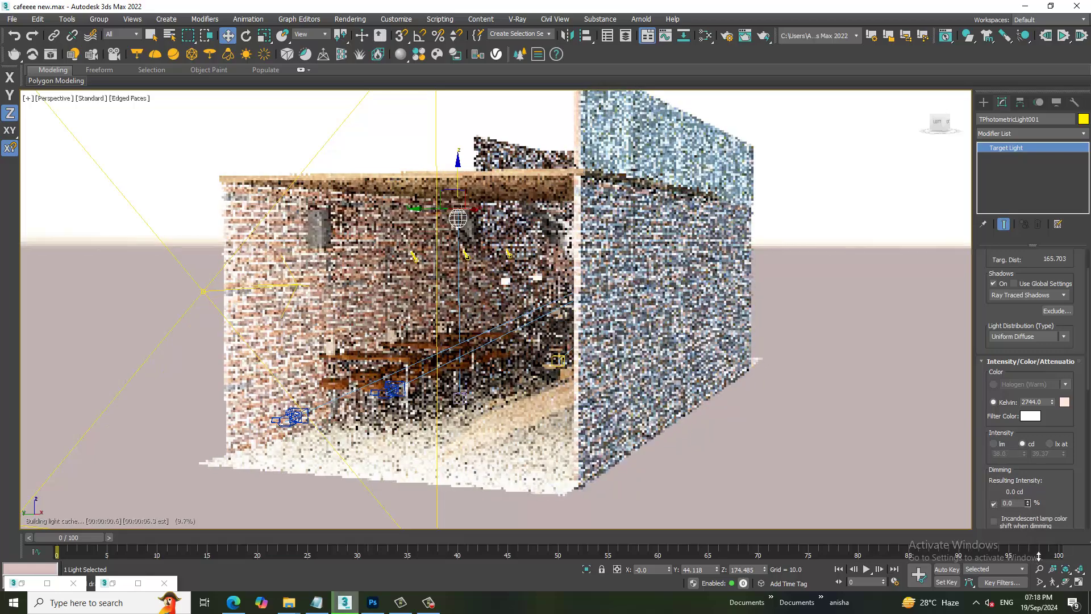
pyautogui.click(349, 18)
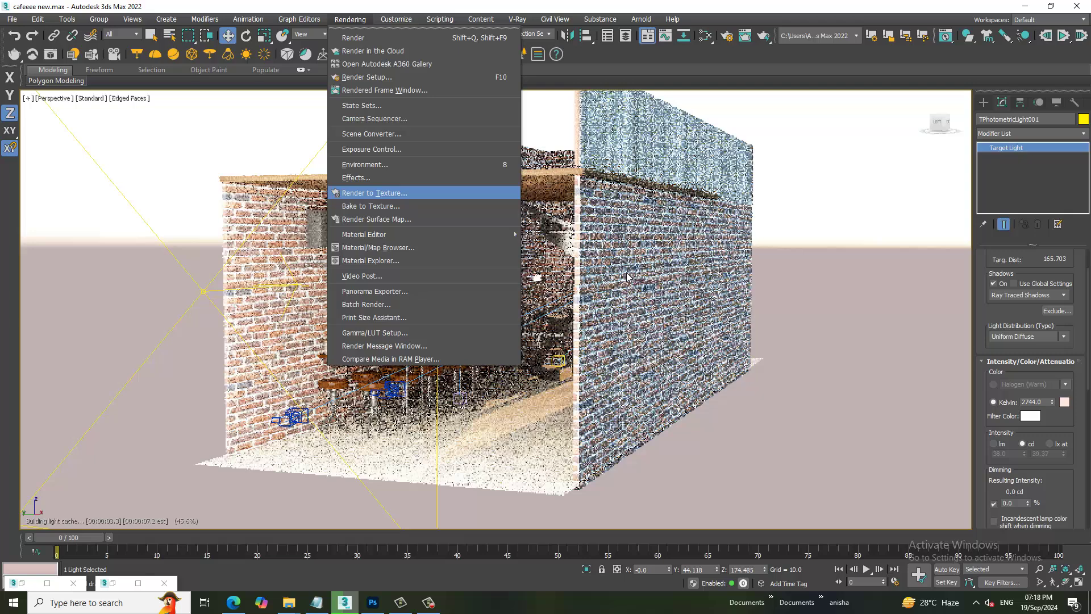
# In V-Ray Render Setup, toggle the GI environment override and set Irradiance map as primary GI engine
pyautogui.click(397, 74)
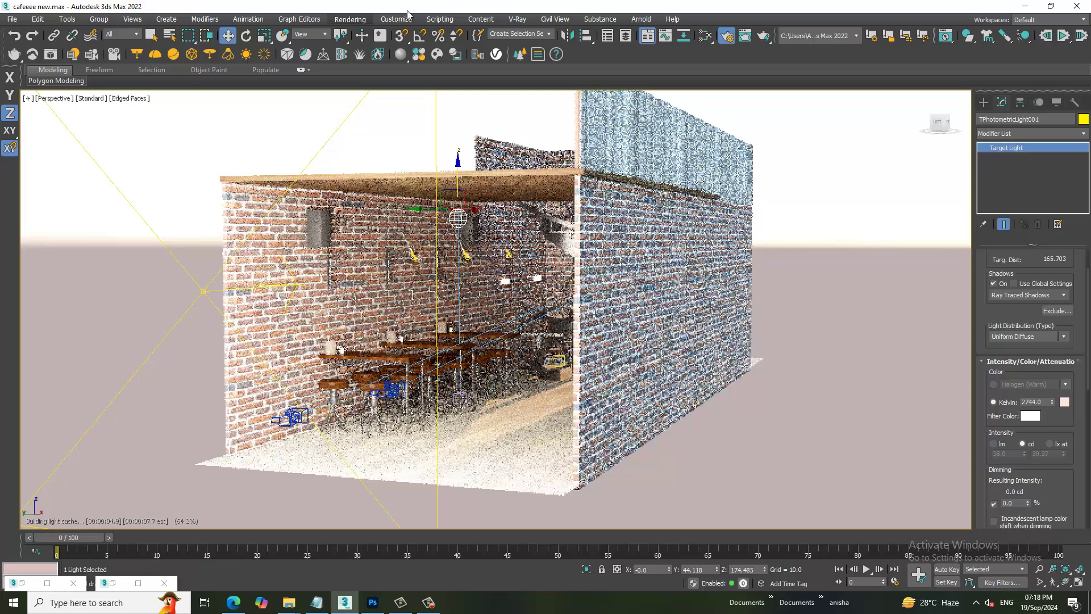
pyautogui.click(463, 138)
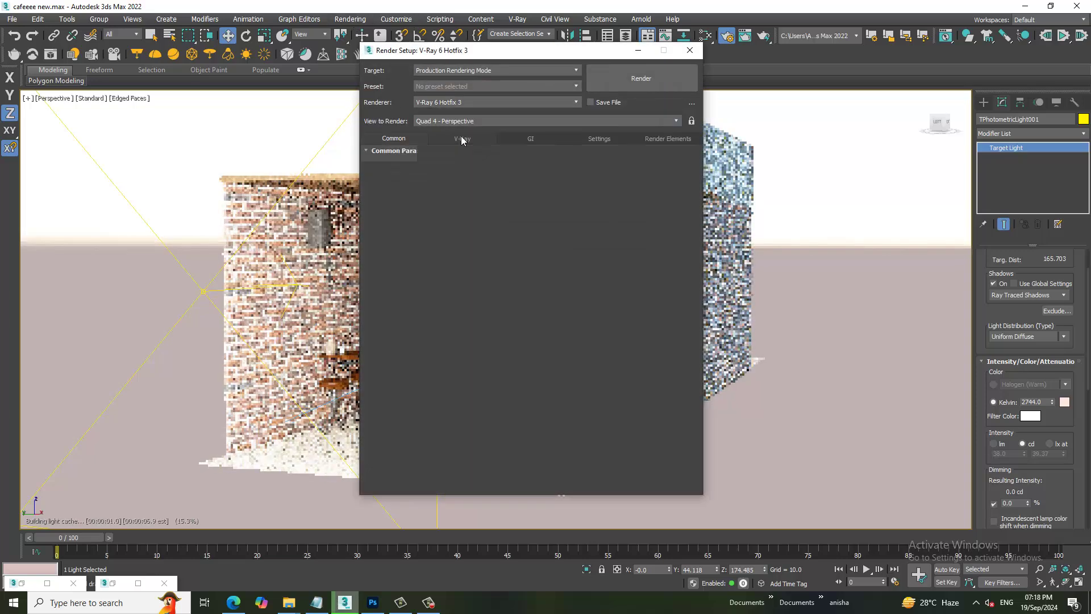
pyautogui.click(395, 333)
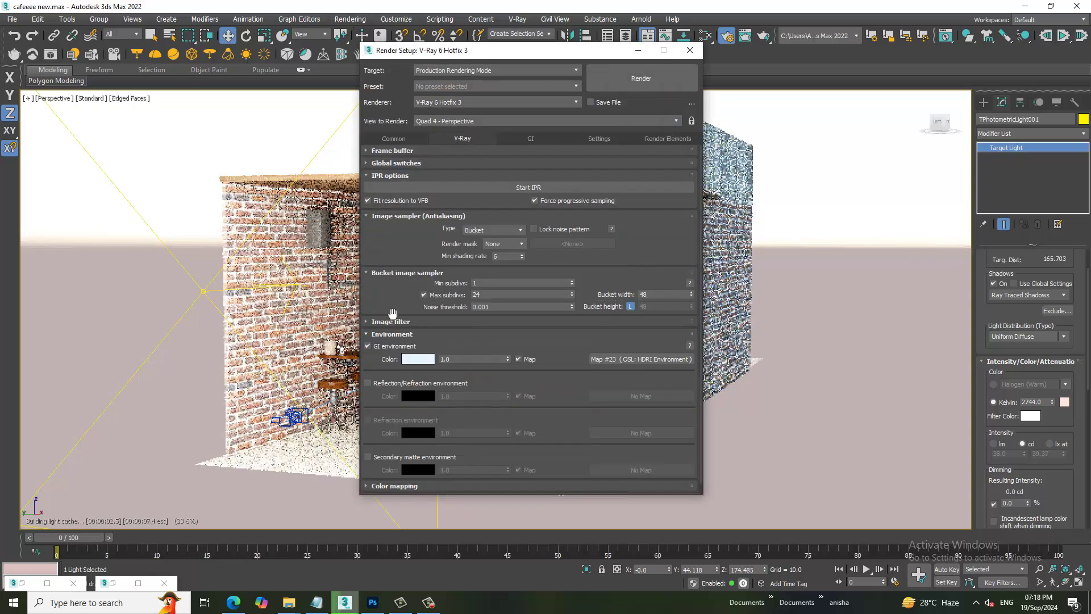
pyautogui.click(374, 348)
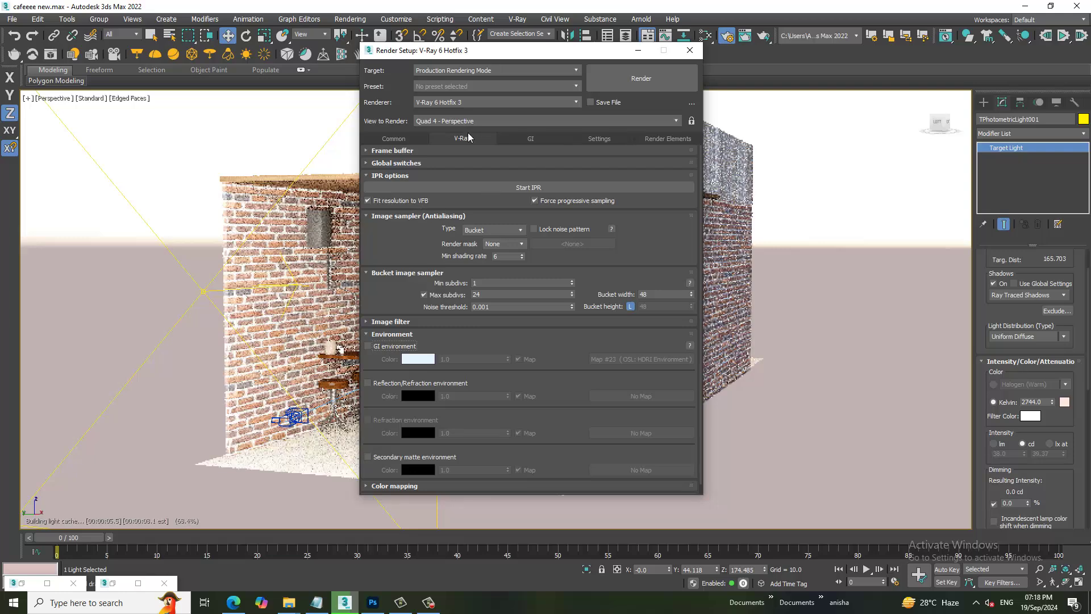
pyautogui.click(534, 139)
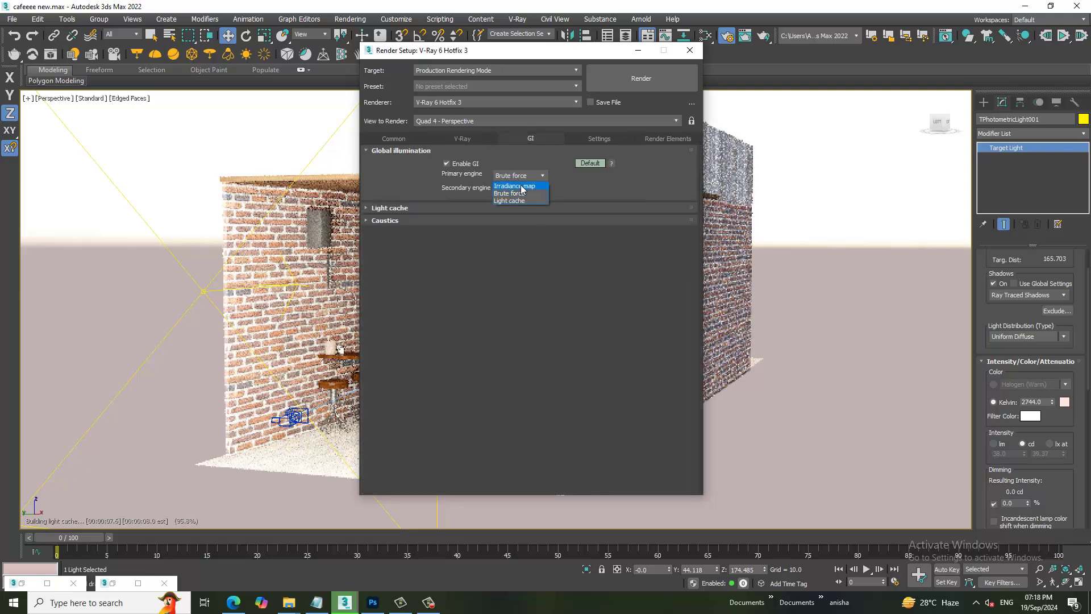
pyautogui.click(522, 186)
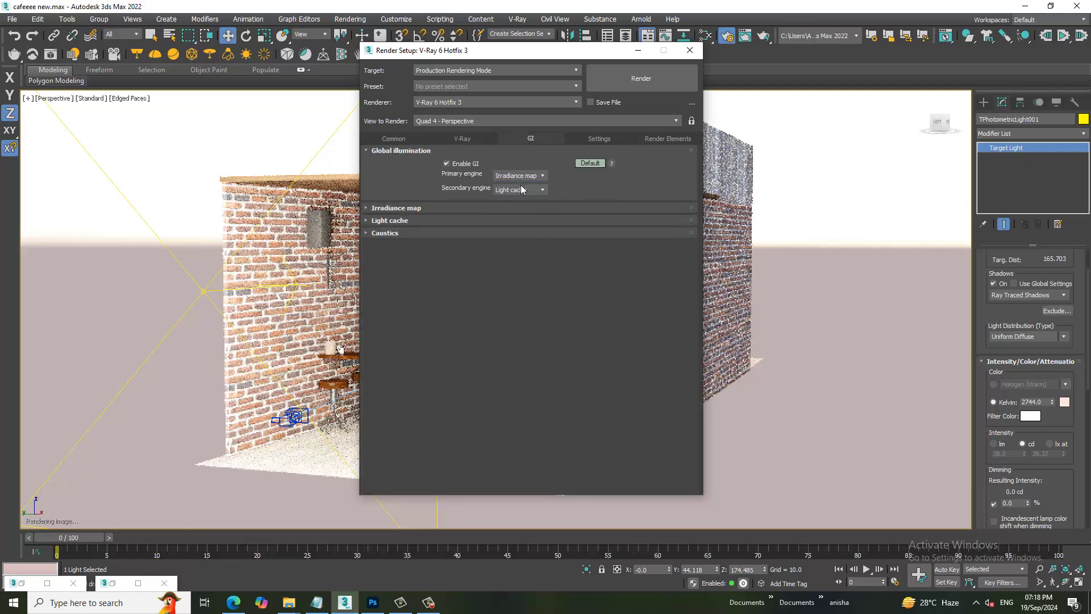
# Enable the GI environment, close Render Setup, deselect and restore the four-viewport layout
pyautogui.click(463, 138)
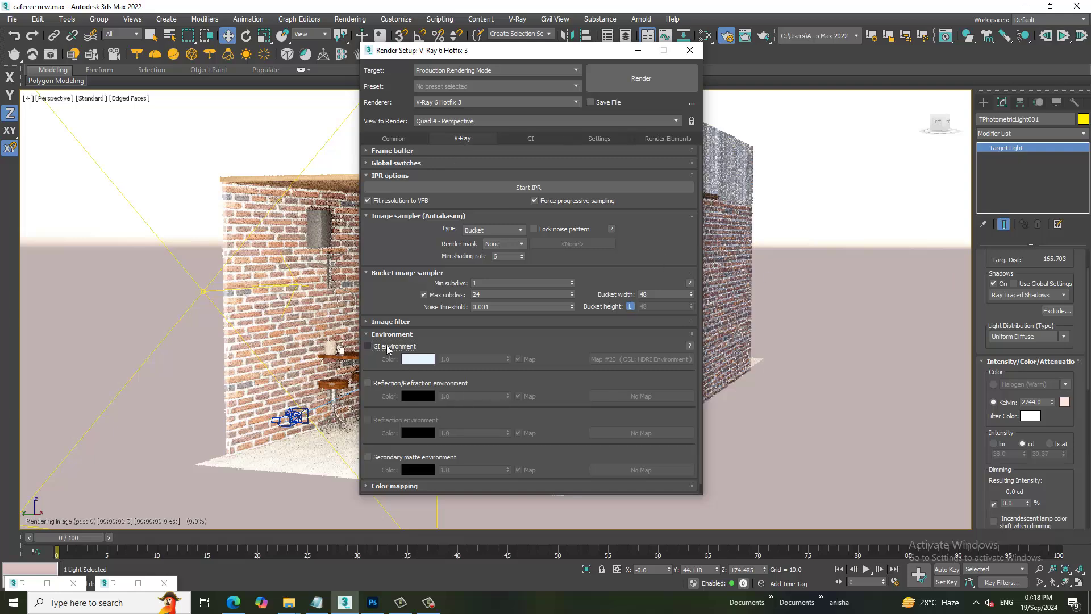
pyautogui.click(388, 347)
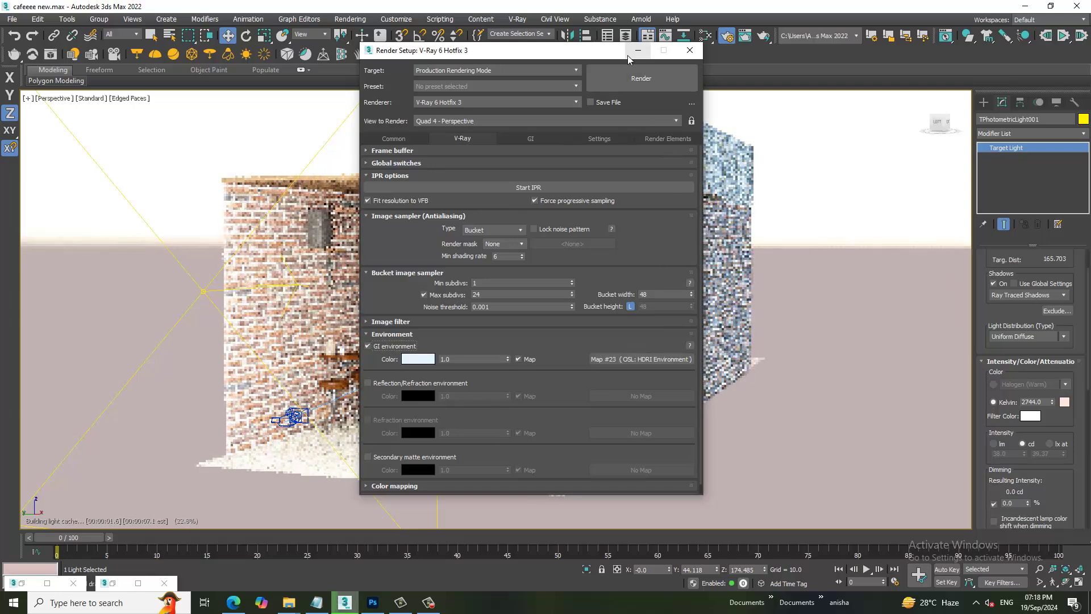
pyautogui.click(636, 50)
pyautogui.click(870, 352)
pyautogui.hotkey('alt', 'w')
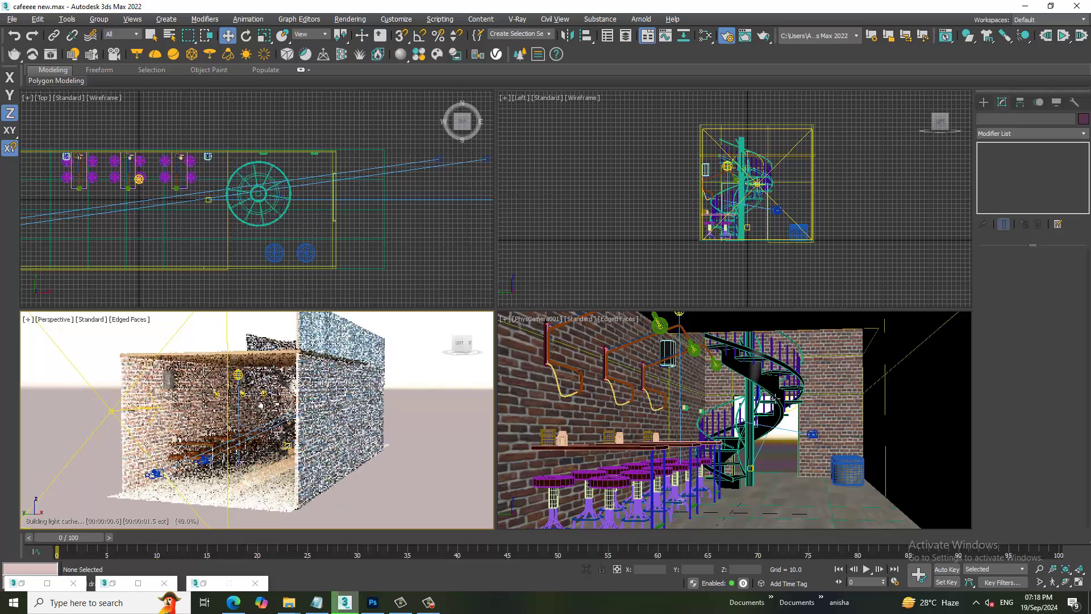
# Maximize the PhysCamera001 view, render the café, then close the V-Ray Frame Buffer
pyautogui.hotkey('alt', 'w')
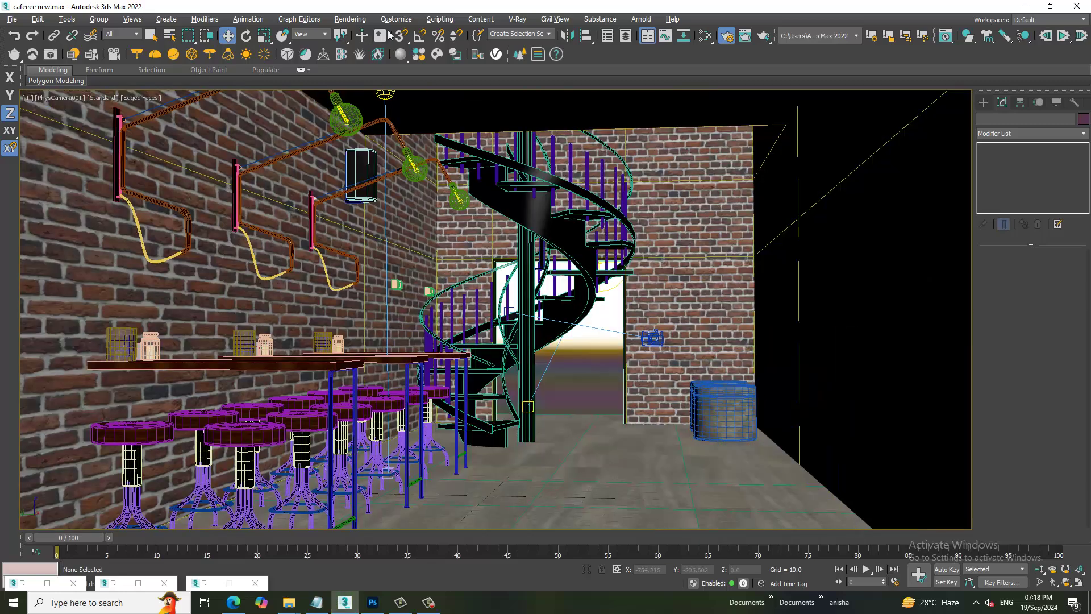
pyautogui.click(349, 19)
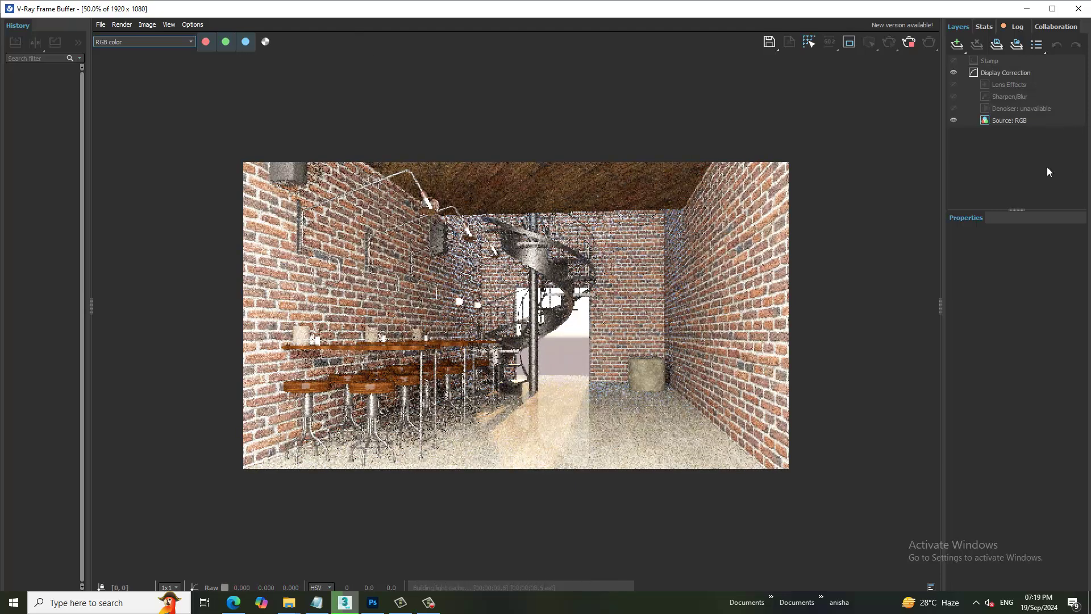
pyautogui.click(1078, 9)
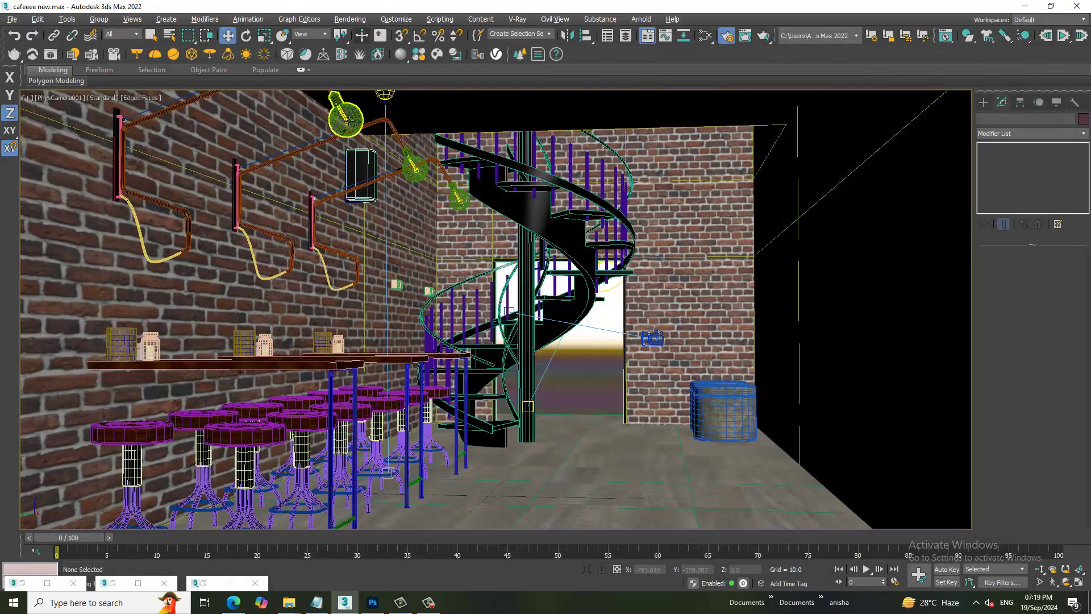
# Set the Multiplier of VRayLight002, VRayLight003 and VRayLight004 to 2 each
pyautogui.click(347, 122)
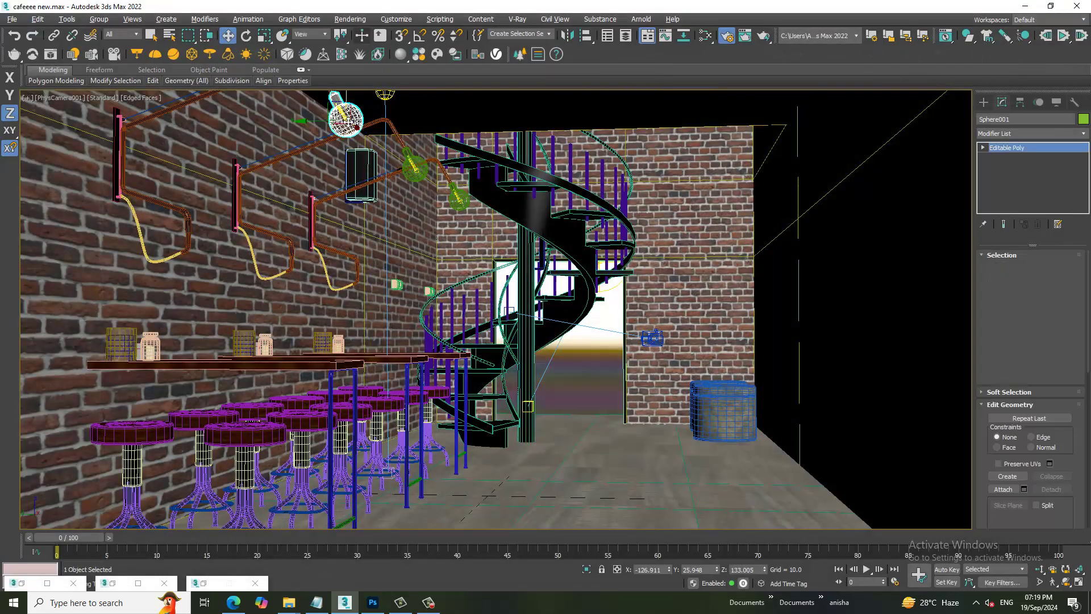
pyautogui.click(347, 122)
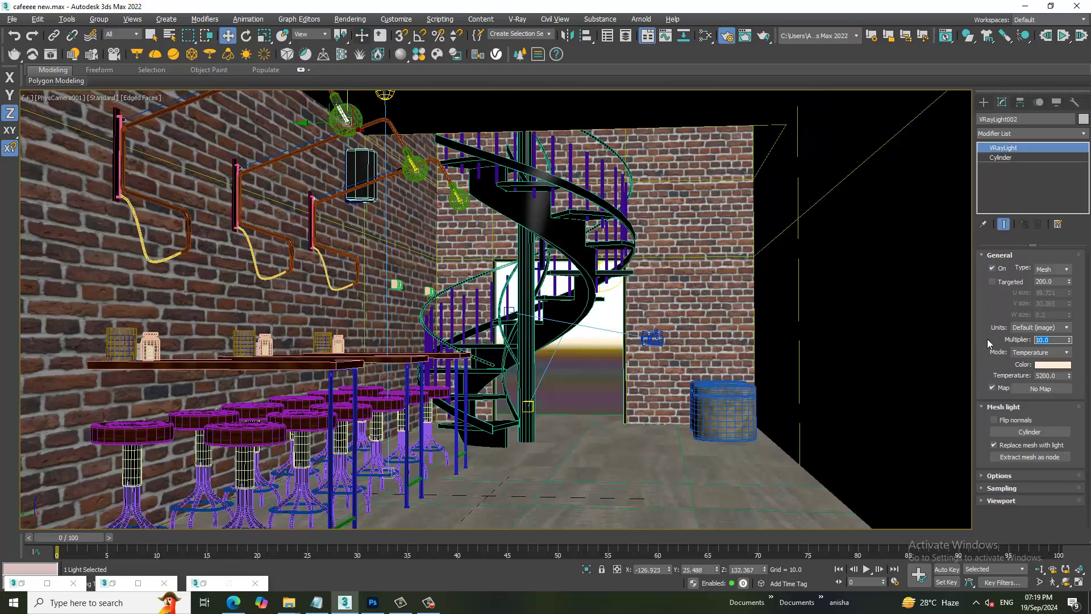
pyautogui.write('2')
pyautogui.press('Return')
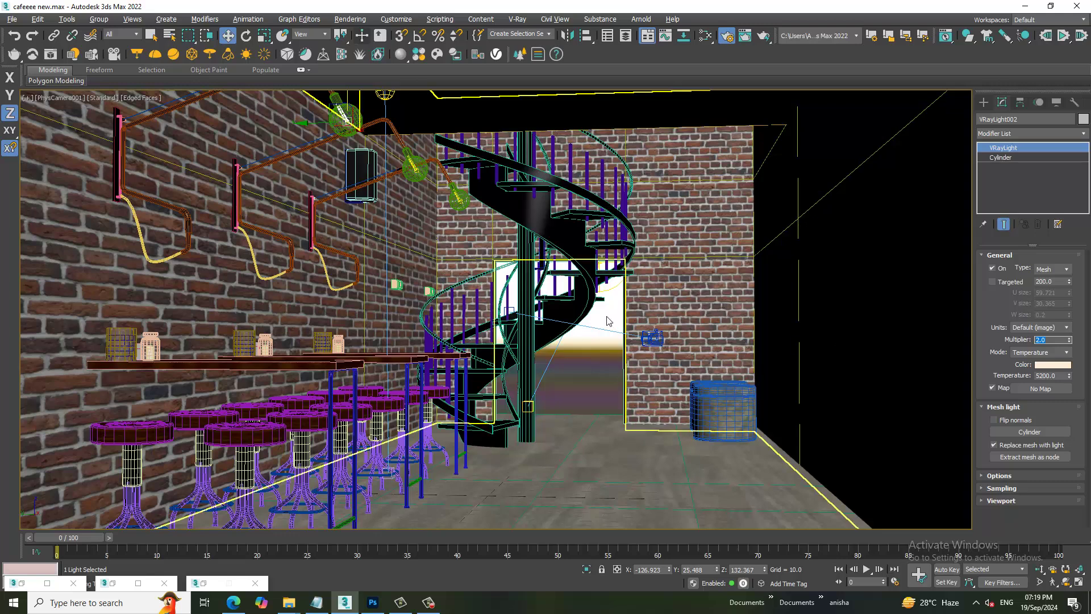
pyautogui.click(419, 171)
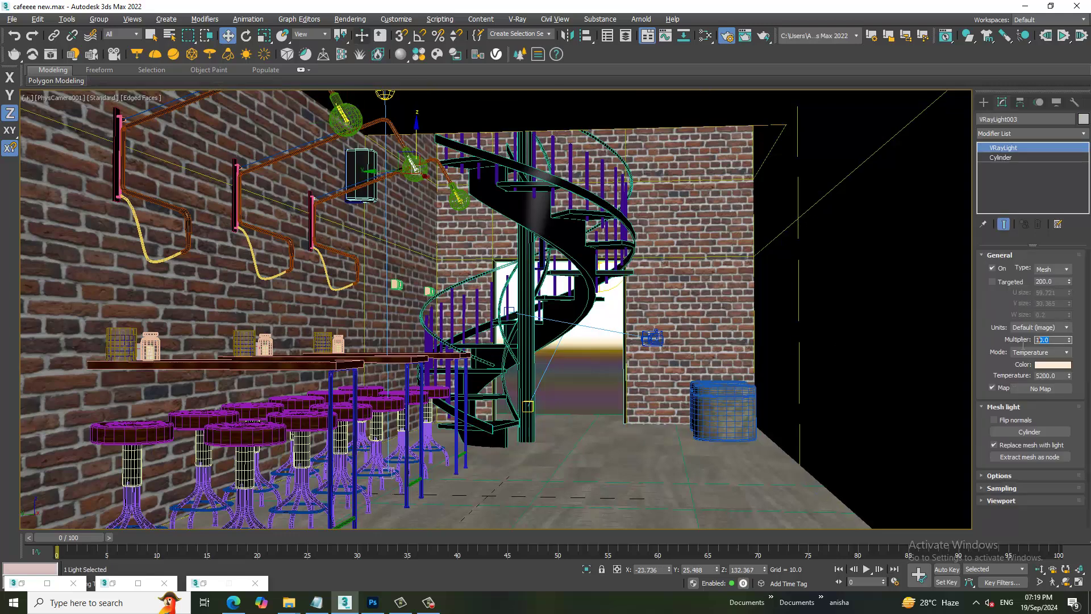
pyautogui.write('2')
pyautogui.press('Return')
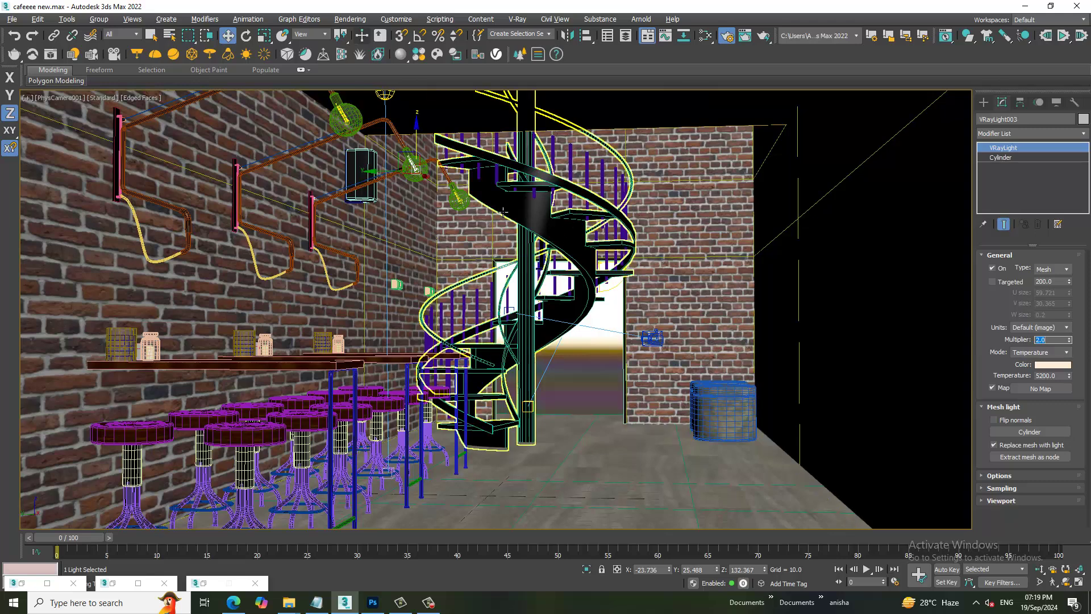
pyautogui.click(459, 199)
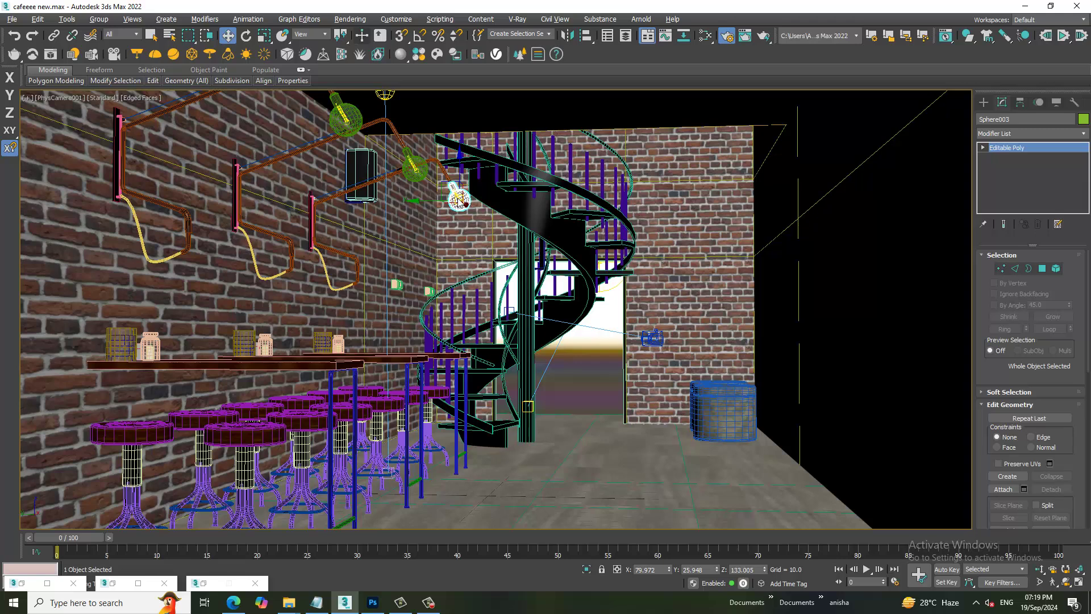
pyautogui.click(462, 203)
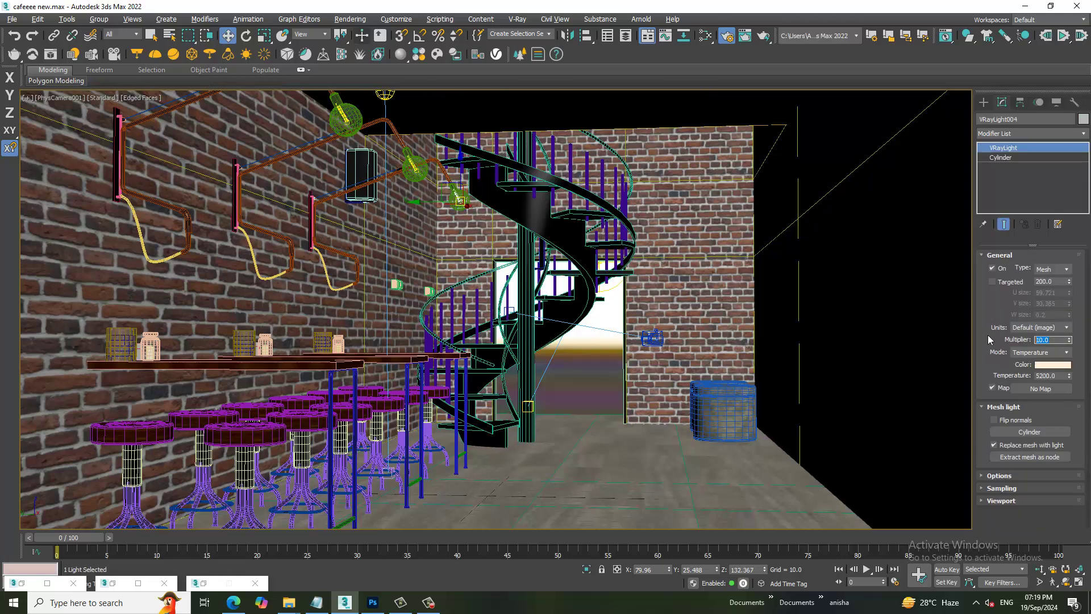
pyautogui.write('2')
pyautogui.press('Return')
# Switch the camera viewport shading to V-Ray Viewport IPR
pyautogui.click(128, 98)
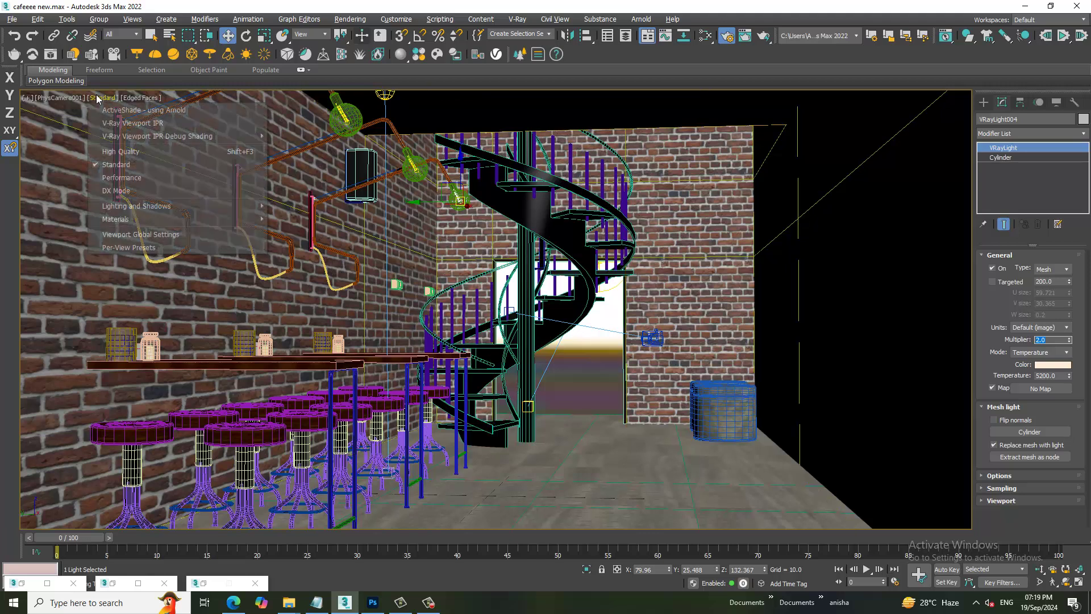
pyautogui.click(131, 127)
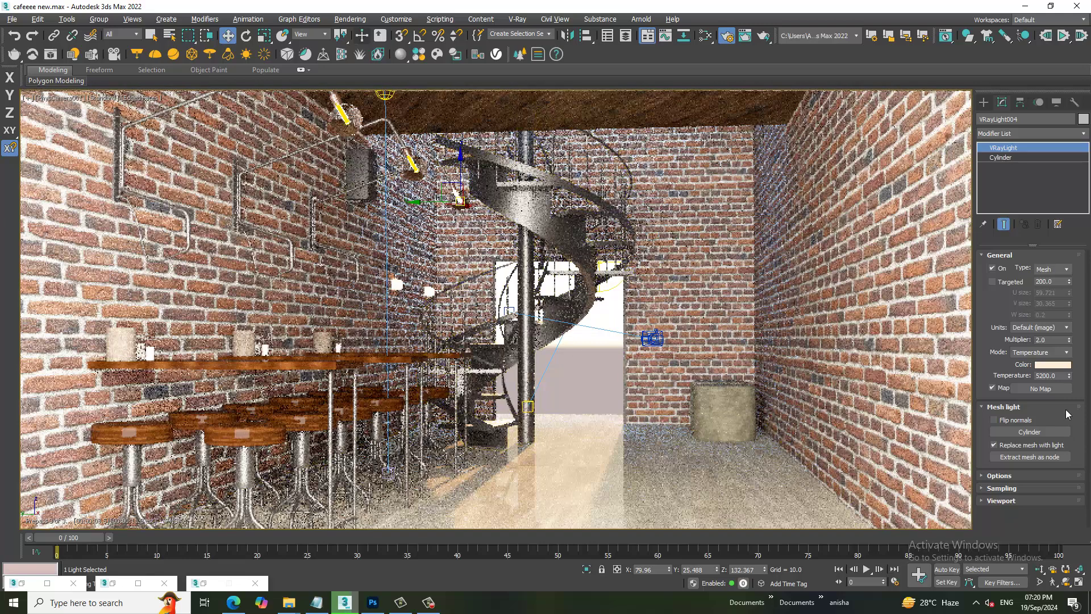
# Set the Multiplier of VRayLight004, VRayLight003 and VRayLight002 to 0.02, then deselect all
pyautogui.doubleClick(1052, 340)
pyautogui.write('0')
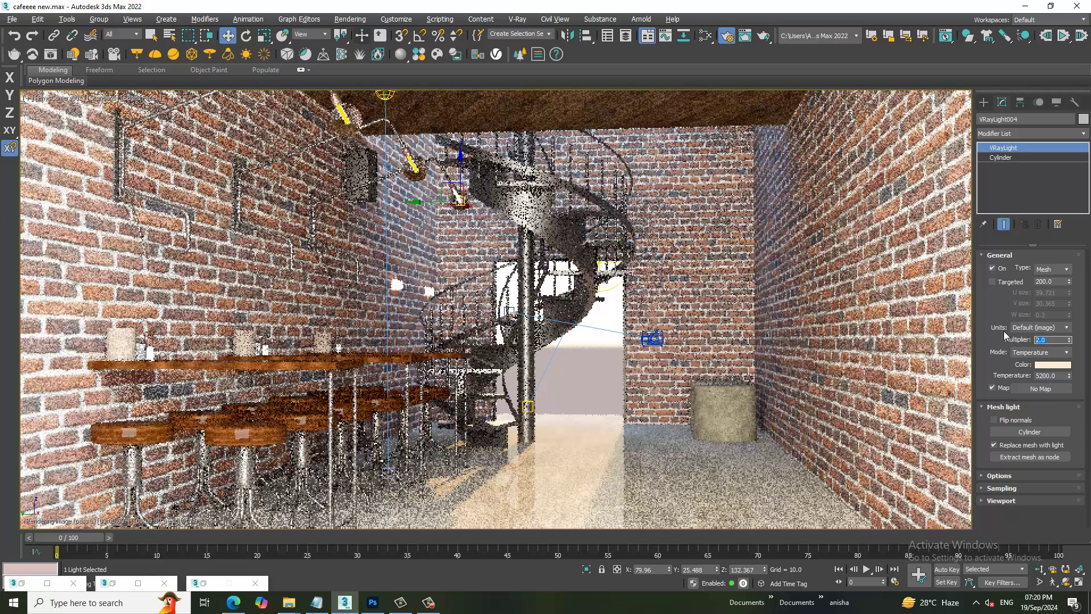
pyautogui.write('.02')
pyautogui.press('Return')
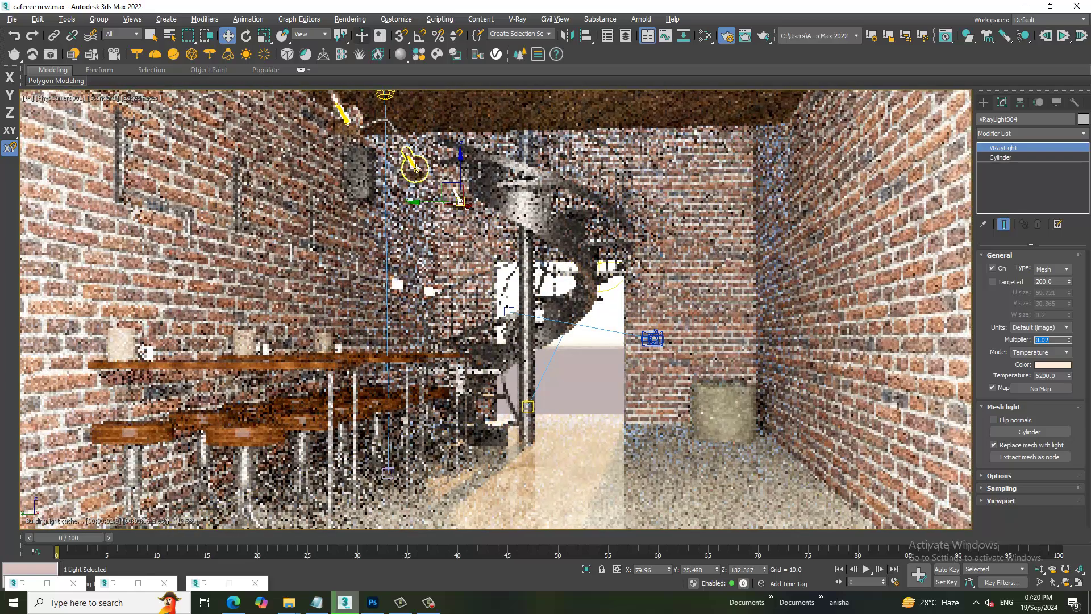
pyautogui.click(416, 169)
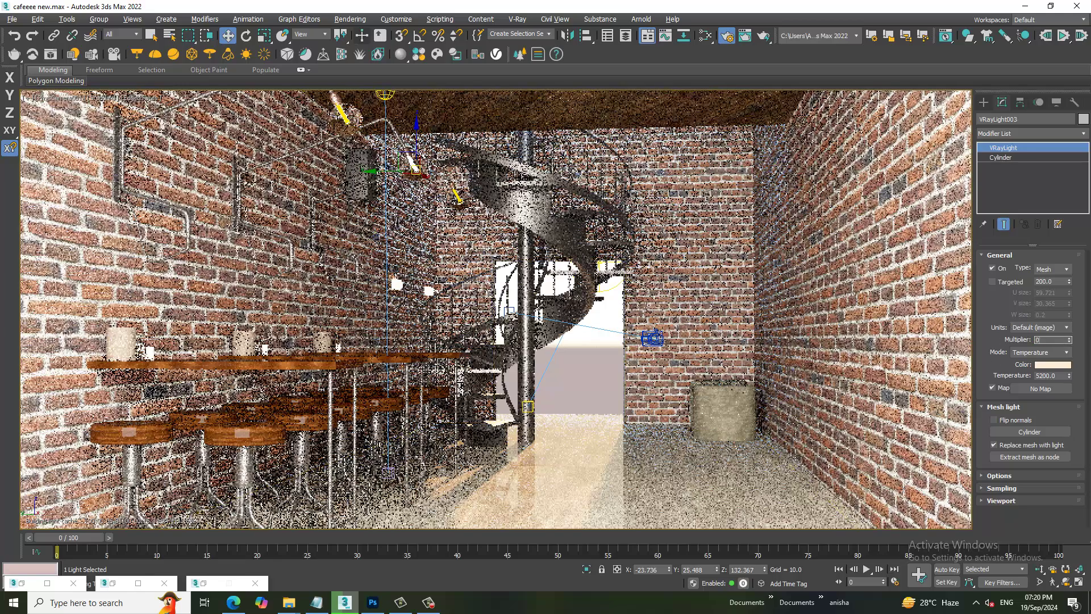
pyautogui.write('.02')
pyautogui.press('Return')
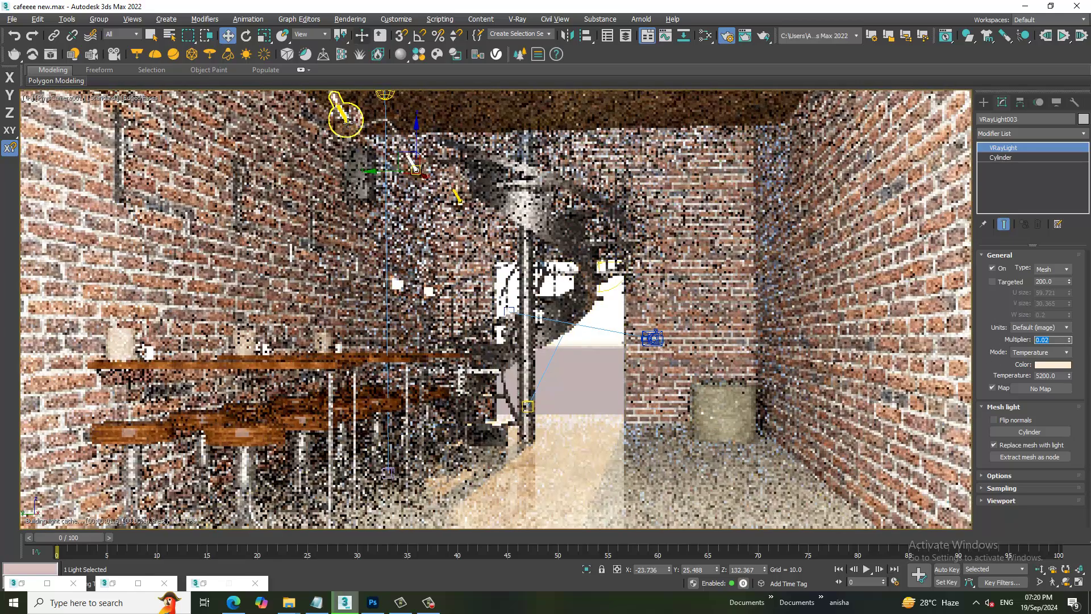
pyautogui.click(348, 121)
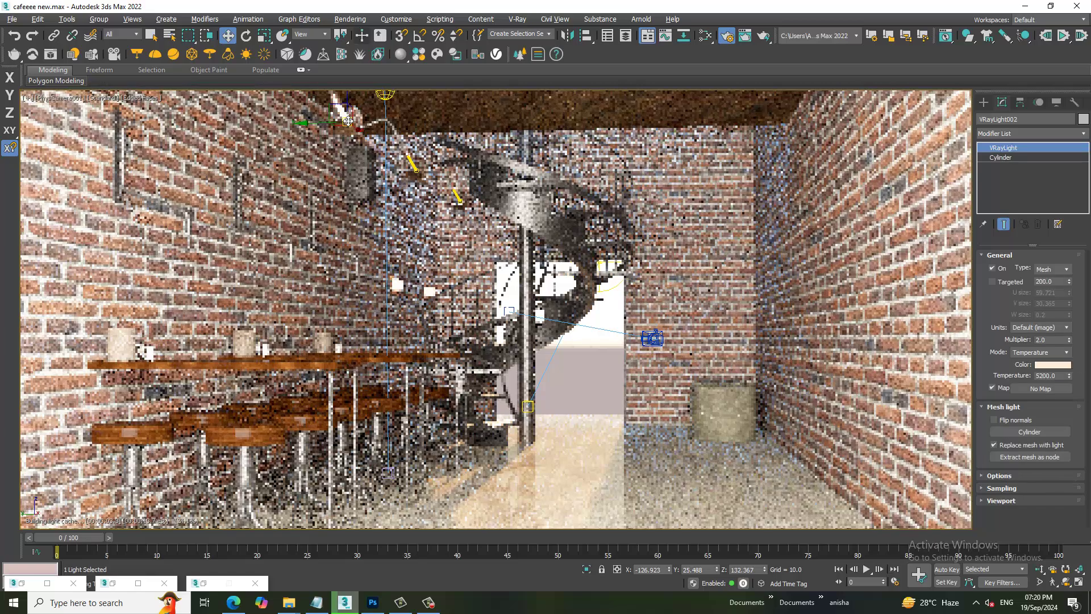
pyautogui.doubleClick(1041, 339)
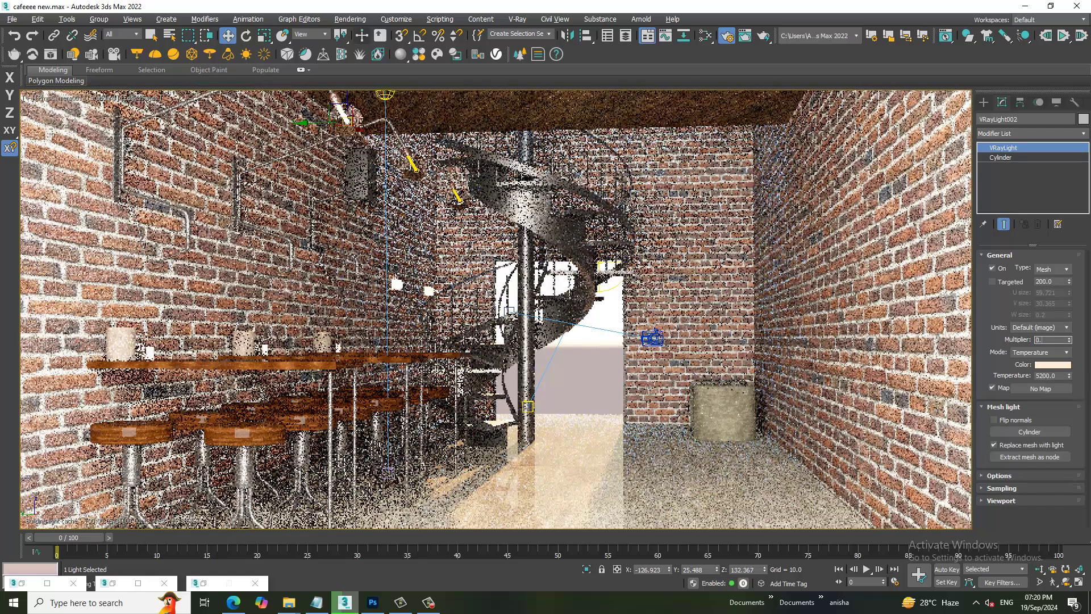
pyautogui.write('02')
pyautogui.press('Return')
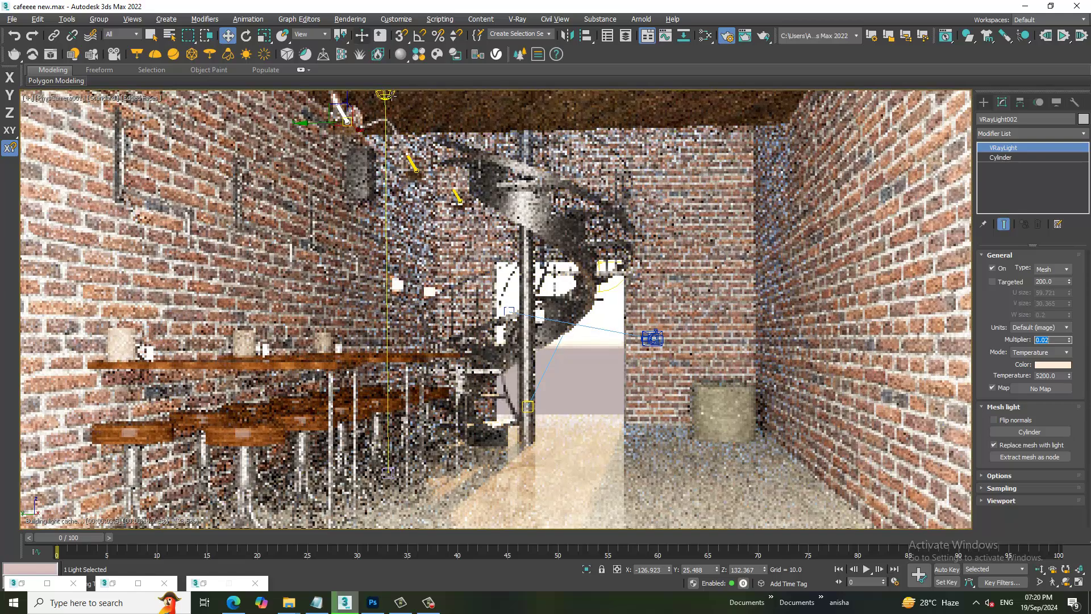
pyautogui.hotkey('ctrl', 'd')
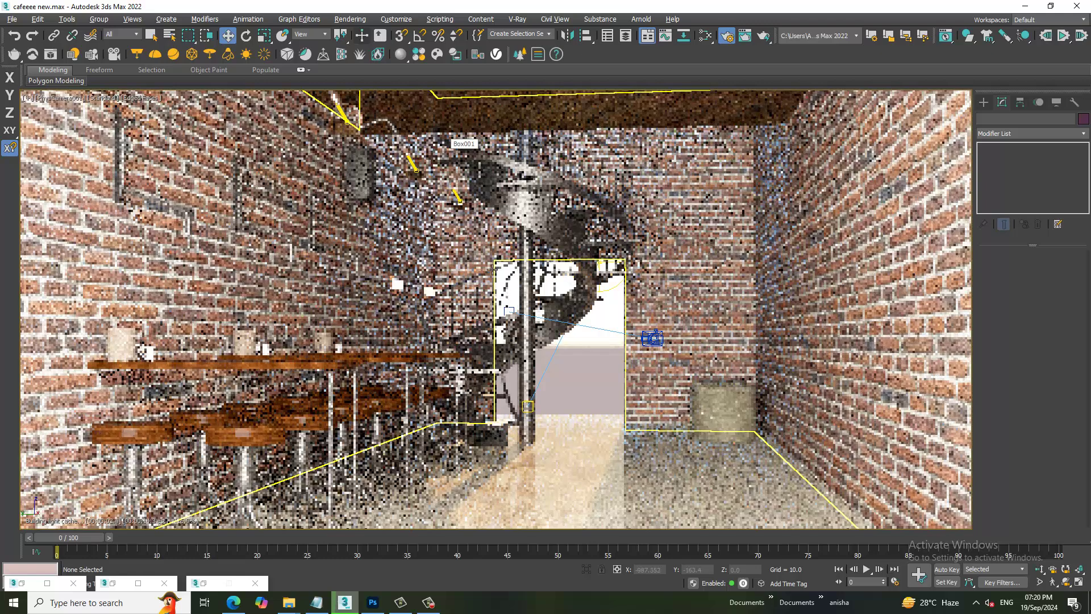
# Switch to a zoomed-out Perspective view and restore the four-viewport layout
pyautogui.click(659, 382)
pyautogui.press('p')
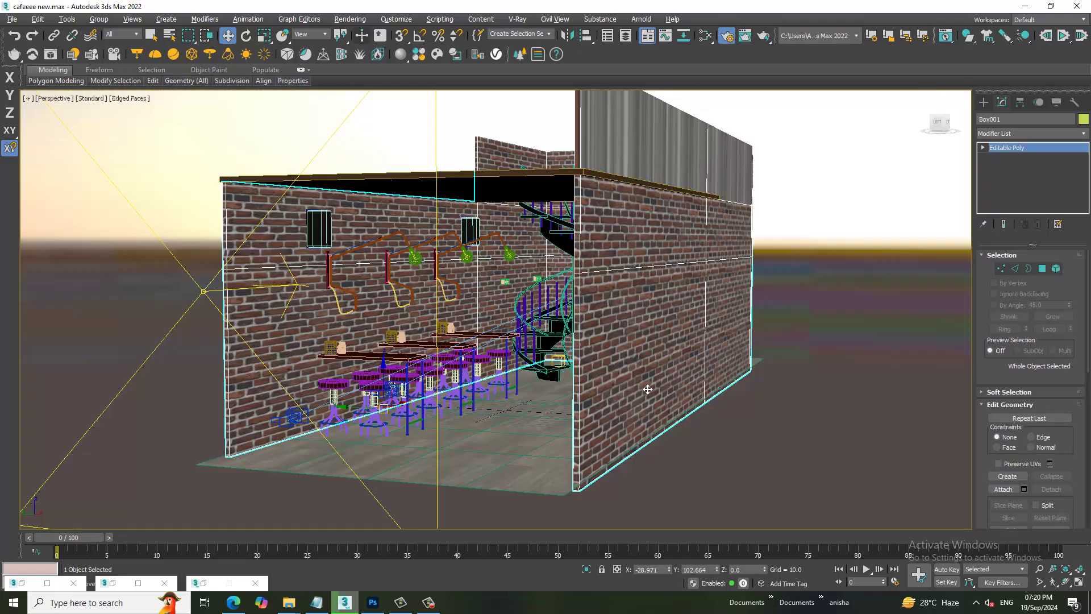
pyautogui.scroll(-5, 478, 389)
pyautogui.click(369, 448)
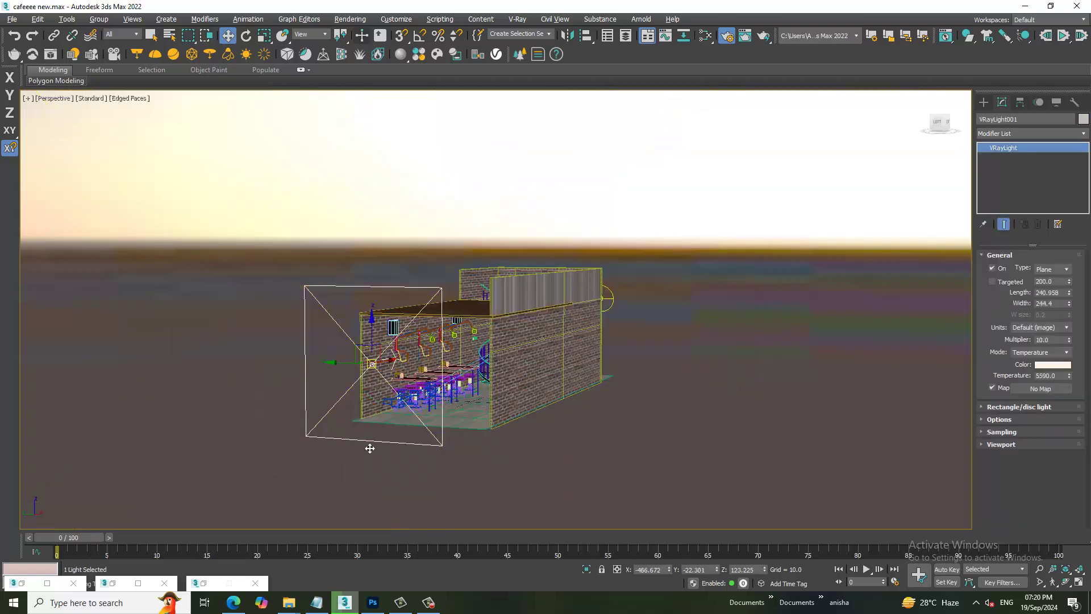
pyautogui.hotkey('alt', 'w')
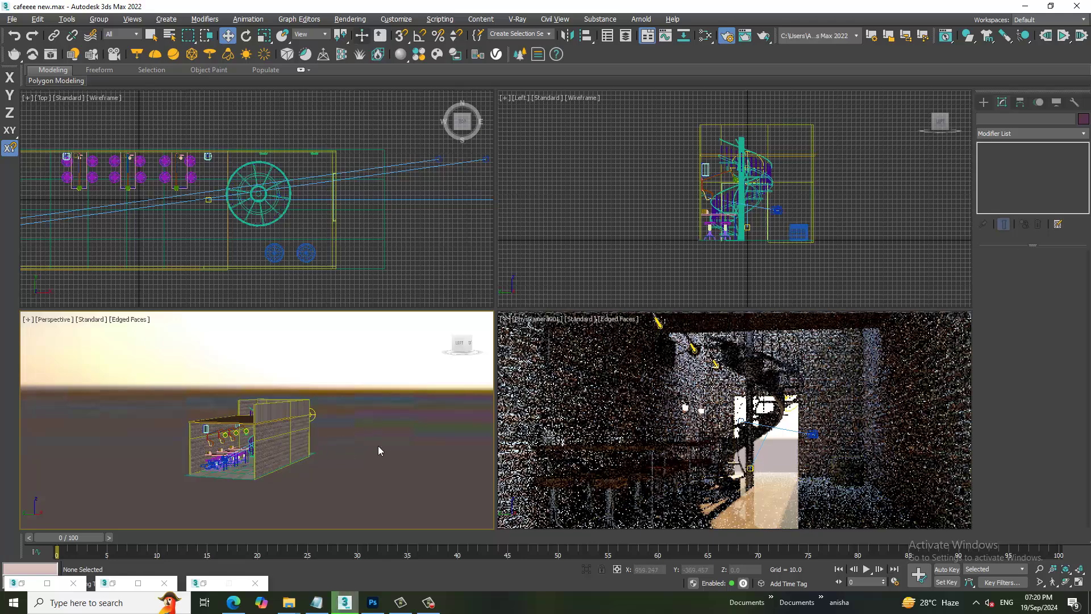
# Undo recent changes and select a pendant bulb and the VRayLight001 plane light to inspect
pyautogui.click(427, 603)
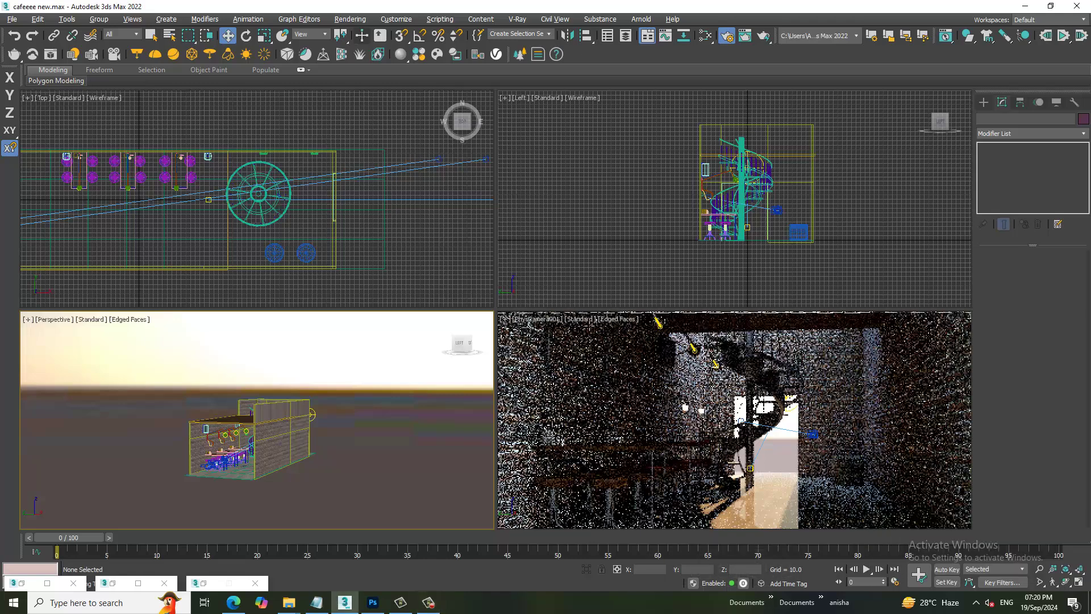
pyautogui.hotkey('ctrl', 'z')
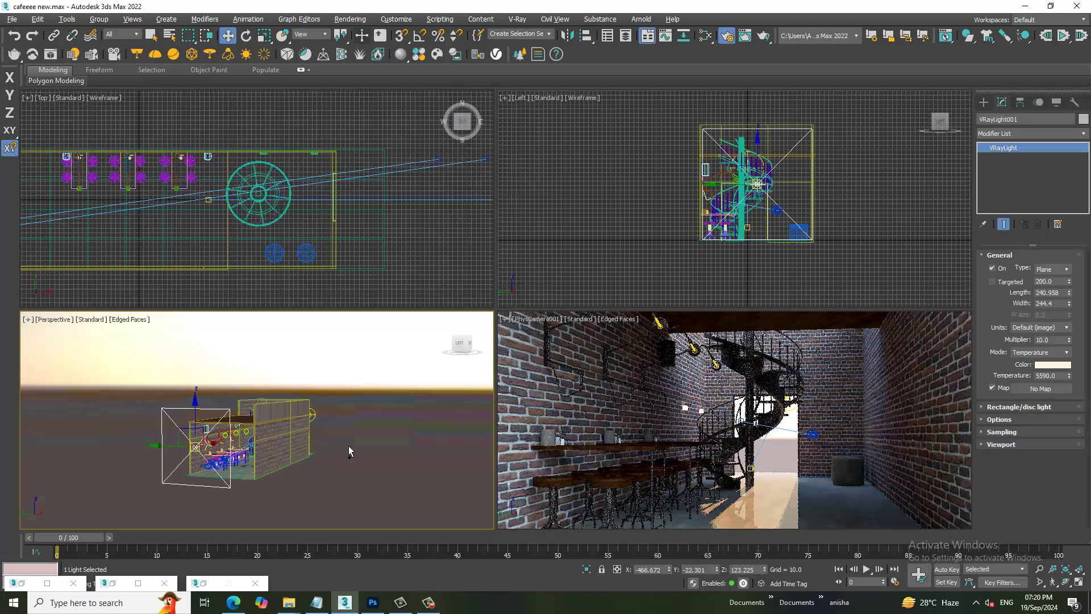
pyautogui.hotkey('ctrl', 'z')
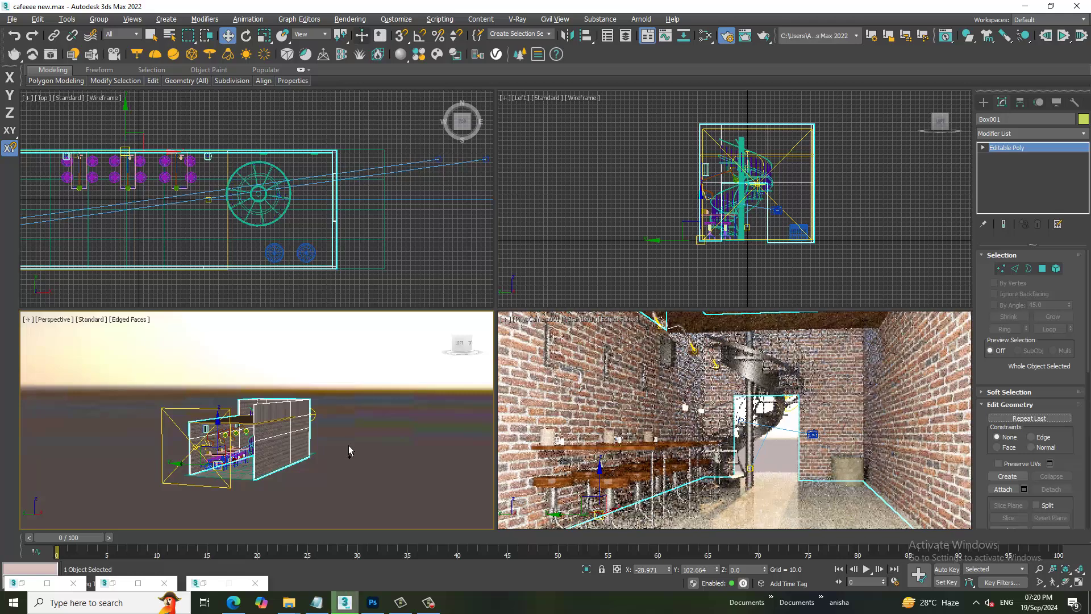
pyautogui.hotkey('ctrl', 'z')
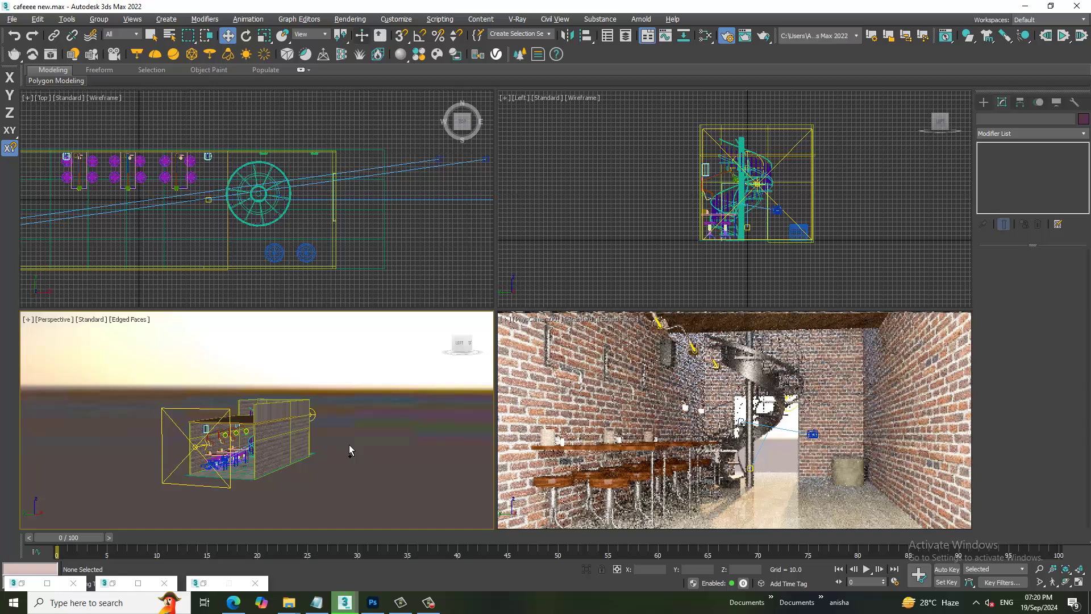
pyautogui.click(312, 455)
pyautogui.click(217, 494)
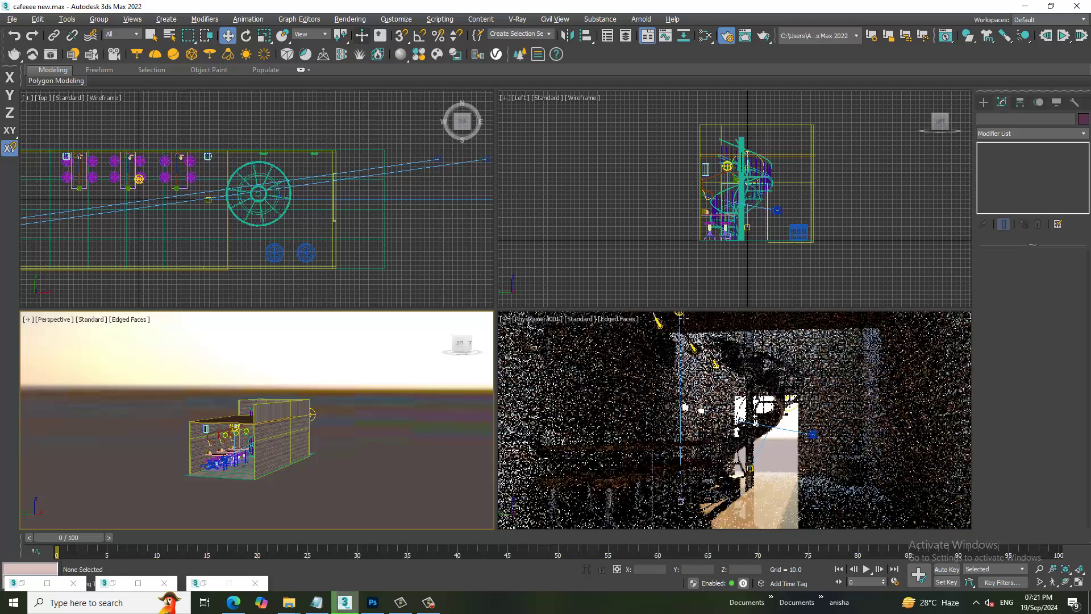
# Select TPhotometricLight001 and raise its Dimming to 9398%
pyautogui.click(234, 426)
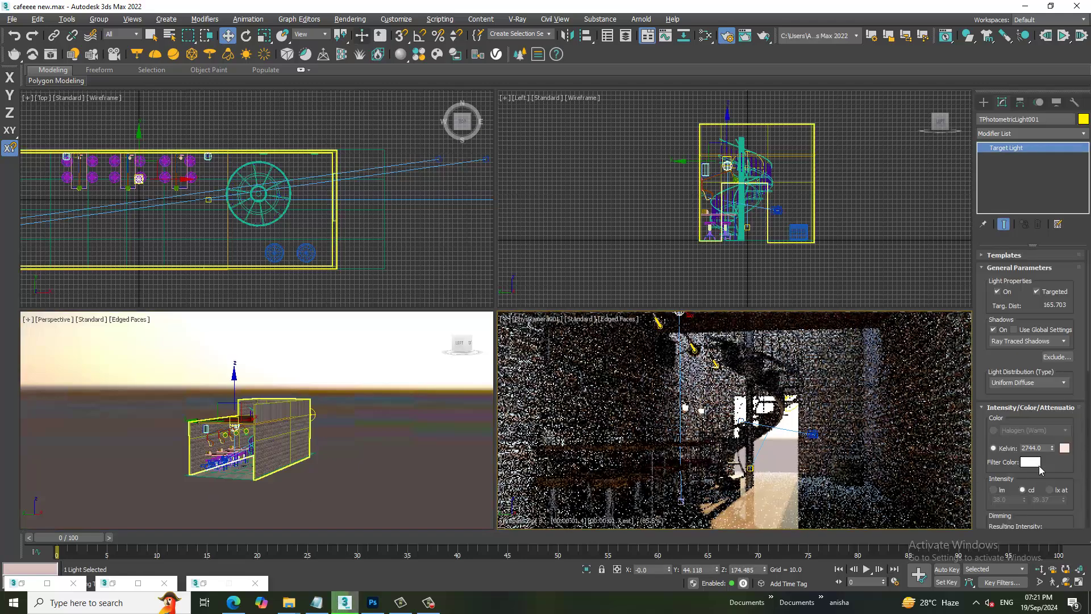
pyautogui.scroll(-3, 1045, 518)
pyautogui.moveTo(1028, 474)
pyautogui.mouseDown()
pyautogui.moveTo(979, 268)
pyautogui.moveTo(978, 153)
pyautogui.mouseUp()
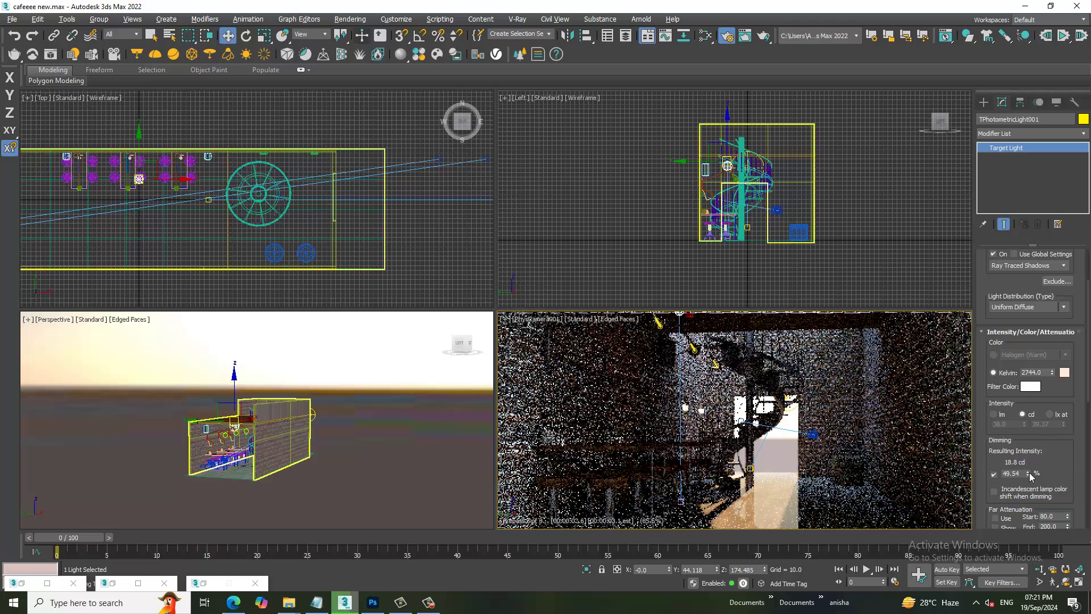
pyautogui.moveTo(1028, 473)
pyautogui.mouseDown()
pyautogui.moveTo(1025, 438)
pyautogui.moveTo(1038, 562)
pyautogui.moveTo(1038, 546)
pyautogui.mouseUp()
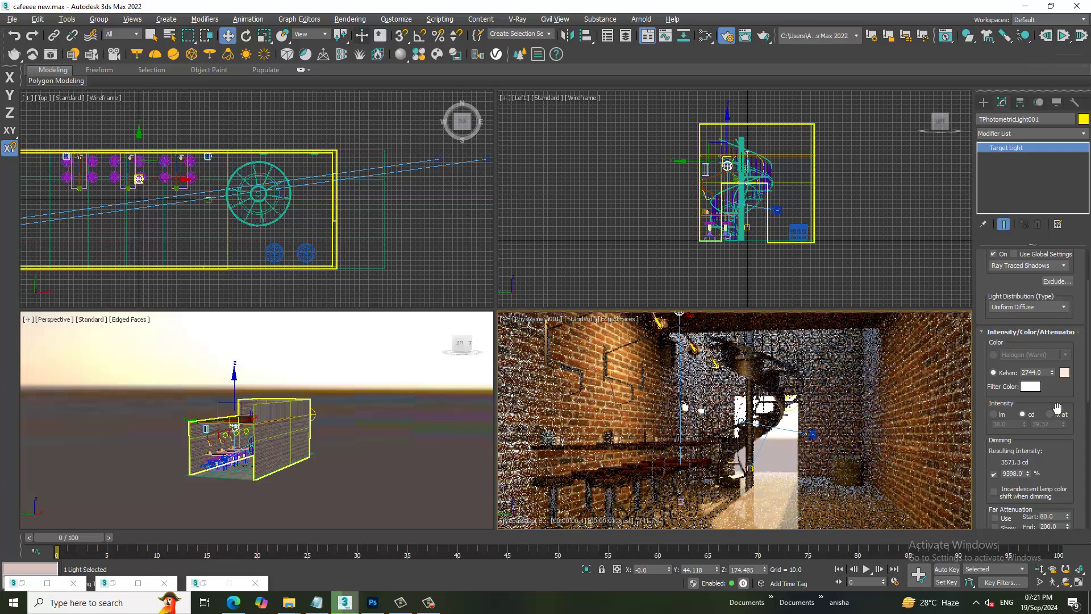
# Try the Fluorescent (Warm White) preset, then set the colour to about 4006 Kelvin
pyautogui.click(993, 354)
pyautogui.click(1049, 353)
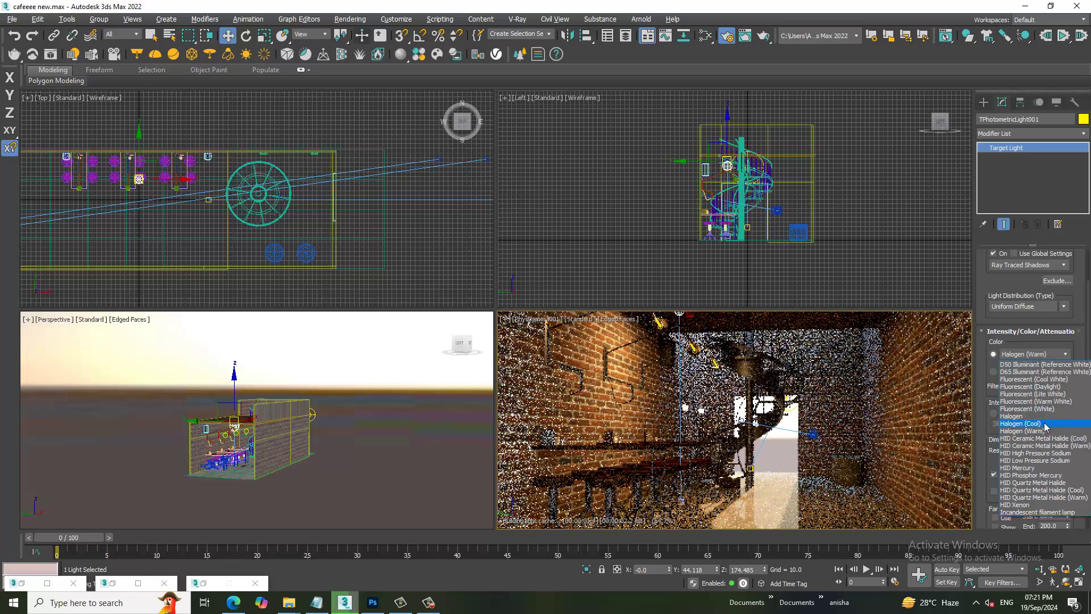
pyautogui.click(1053, 402)
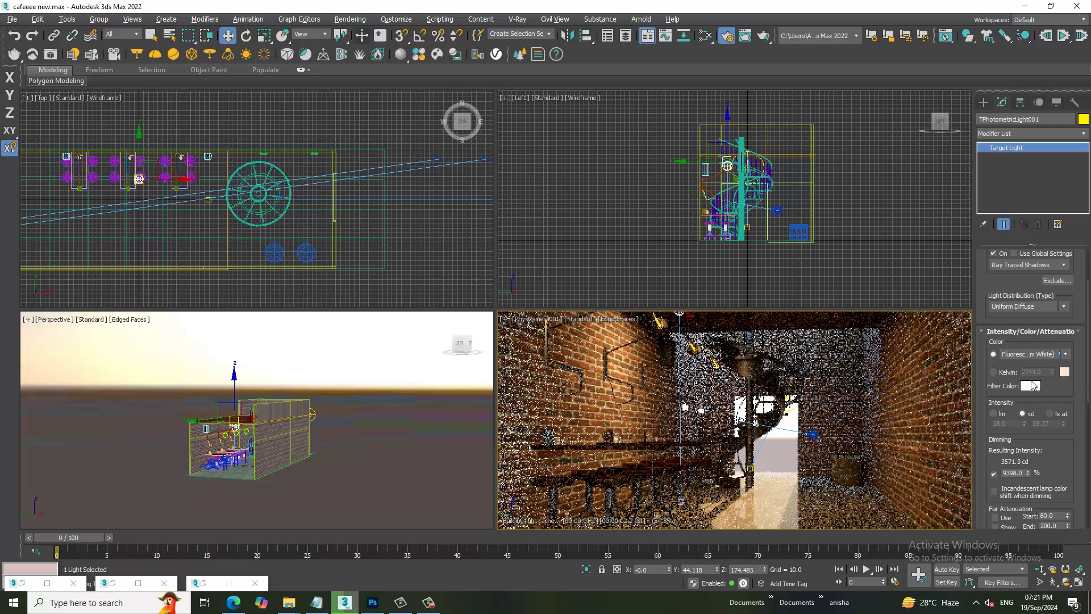
pyautogui.click(999, 371)
pyautogui.moveTo(1052, 371); pyautogui.dragTo(1058, 354)
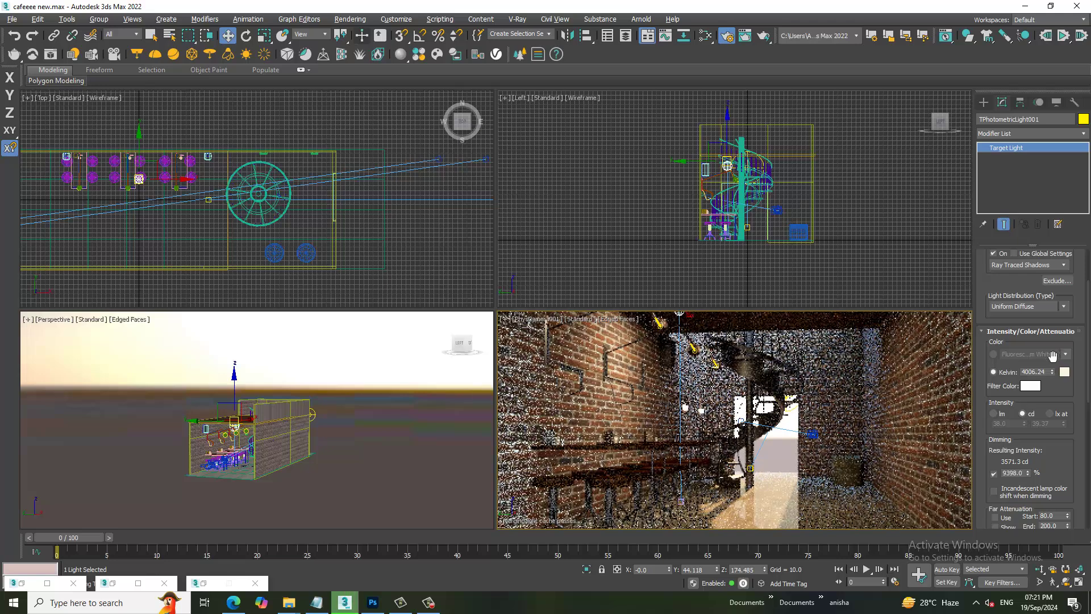
# Set VRaySun001's intensity multiplier to 0.02, then reselect TPhotometricLight001
pyautogui.keyDown('alt'); pyautogui.moveTo(336, 454); pyautogui.dragTo(311, 465, button='middle'); pyautogui.keyUp('alt')
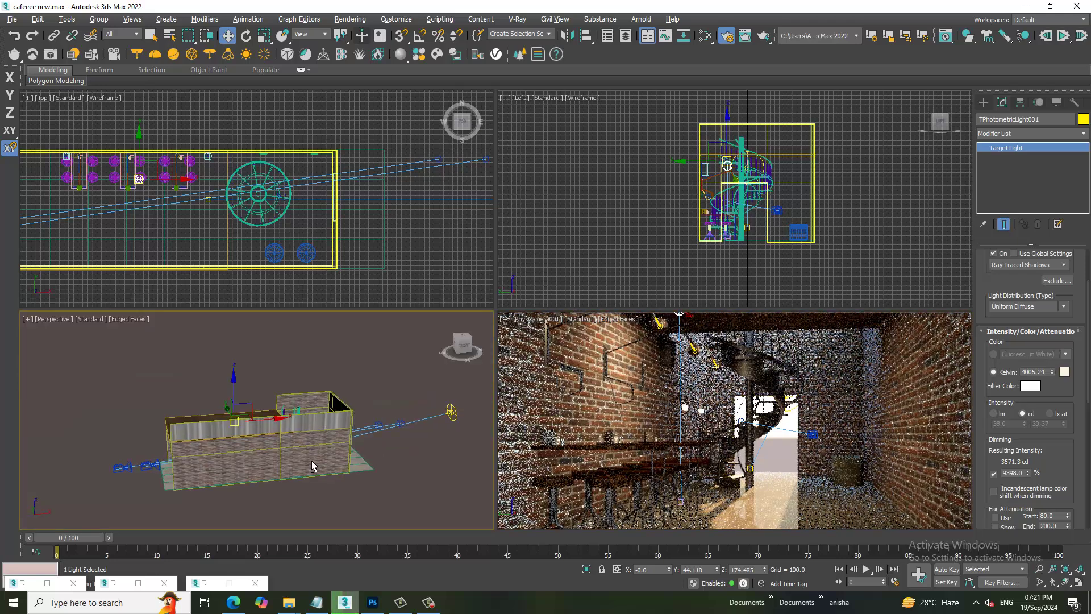
pyautogui.click(451, 412)
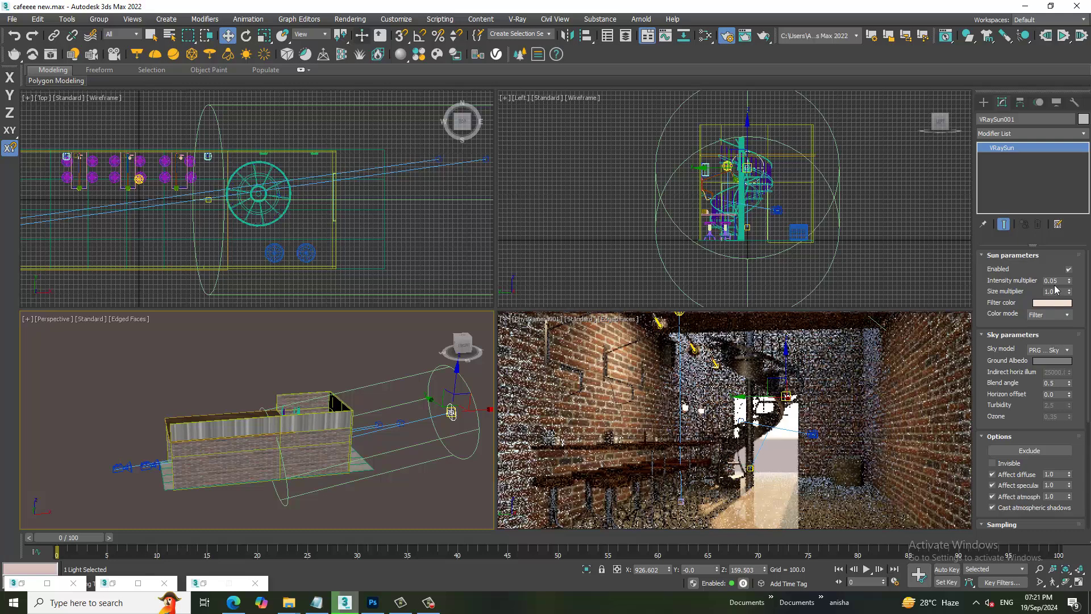
pyautogui.write('0.02')
pyautogui.press('Return')
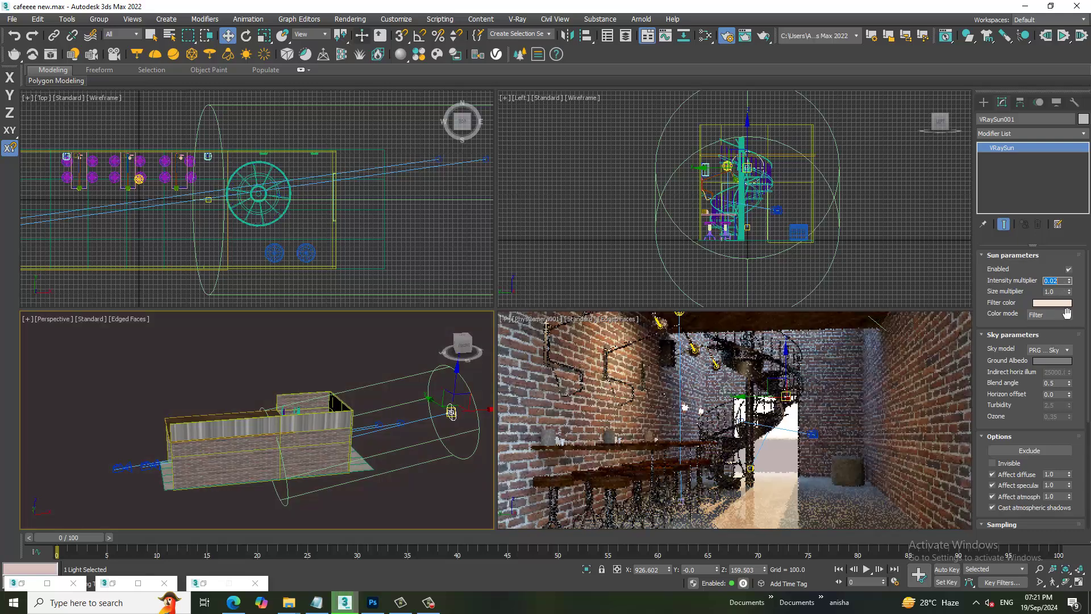
pyautogui.moveTo(451, 413)
pyautogui.keyDown('alt'); pyautogui.mouseDown(button='middle')
pyautogui.moveTo(239, 477)
pyautogui.moveTo(397, 449)
pyautogui.mouseUp(button='middle'); pyautogui.keyUp('alt')
pyautogui.scroll(5, 224, 487)
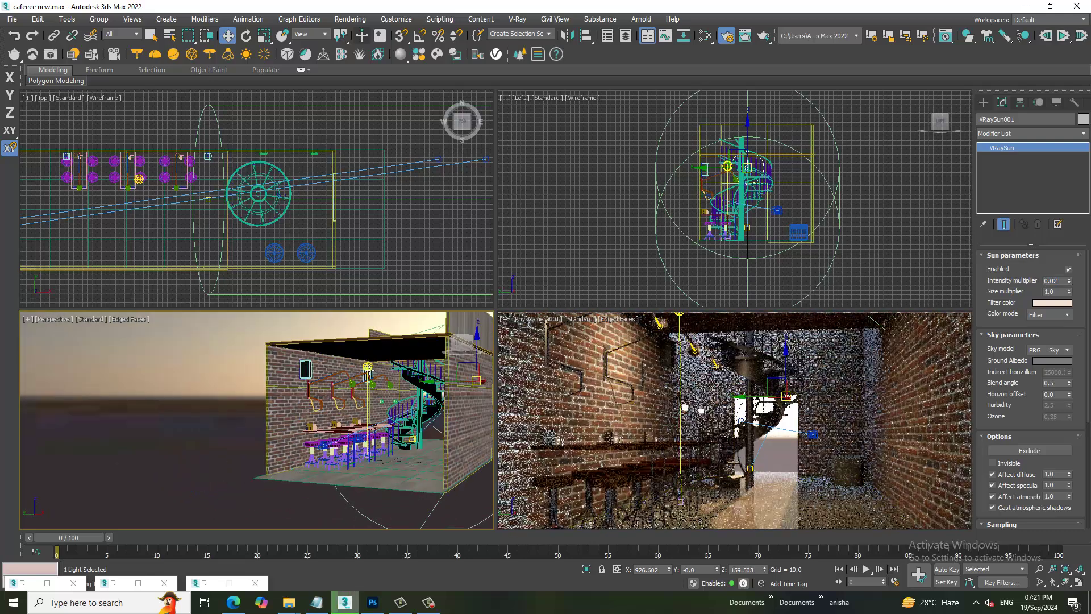
pyautogui.click(400, 445)
pyautogui.scroll(2, 387, 454)
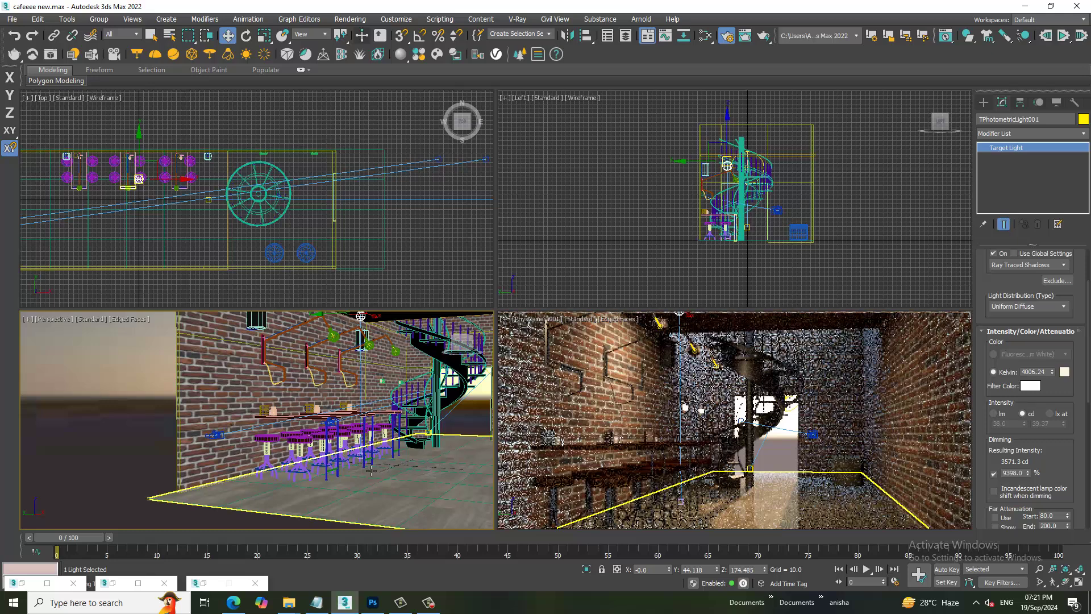
# Filter selection to Lights and Shift-drag an instanced copy of the photometric light along the bar
pyautogui.click(125, 35)
pyautogui.click(127, 67)
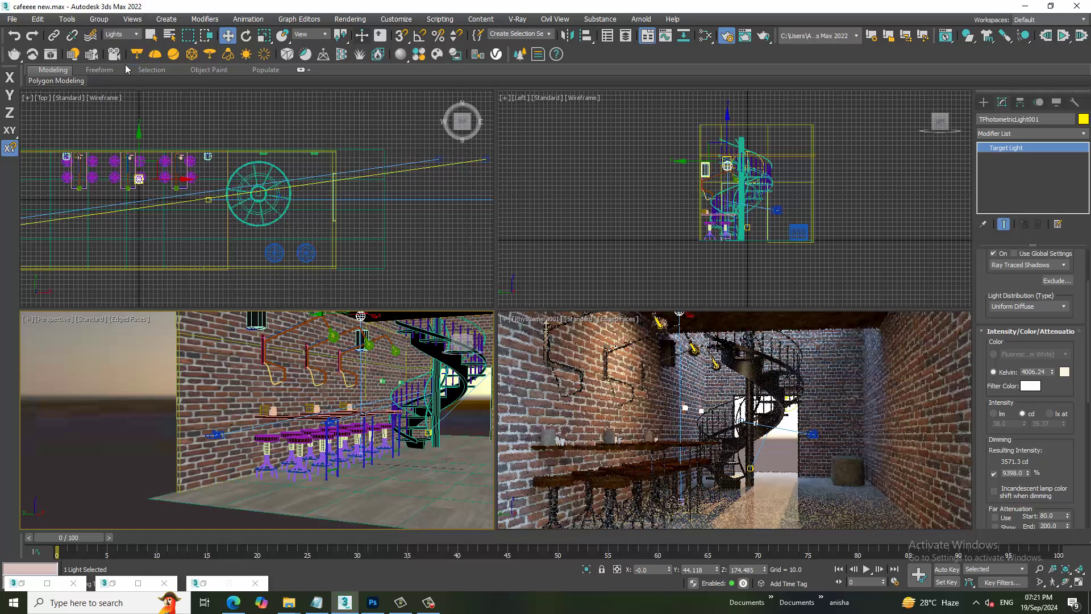
pyautogui.click(386, 458)
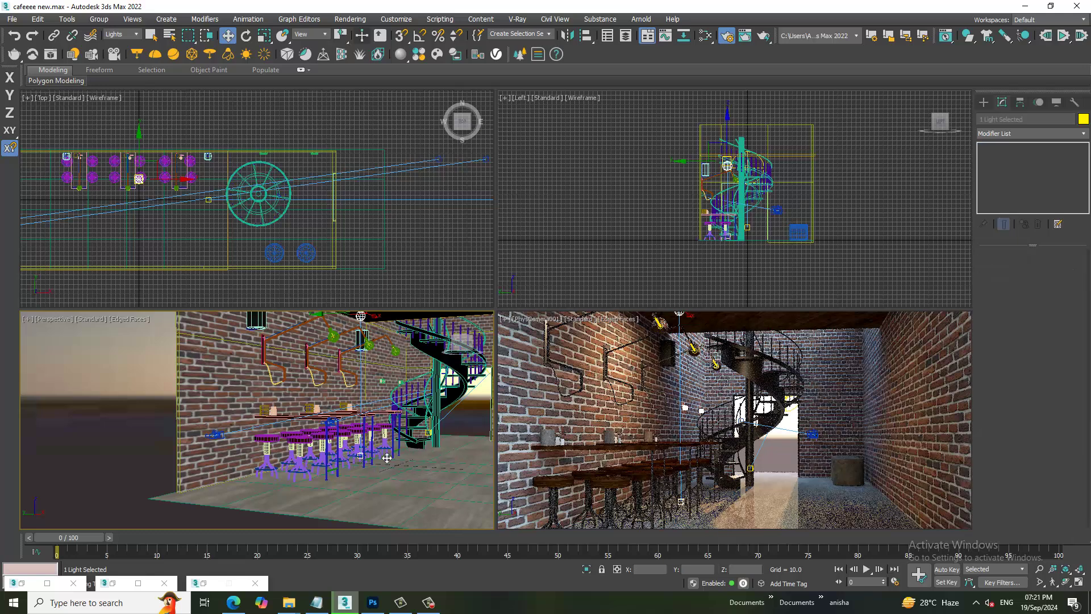
pyautogui.moveTo(400, 380)
pyautogui.keyDown('alt'); pyautogui.mouseDown(button='middle')
pyautogui.moveTo(369, 367)
pyautogui.moveTo(377, 398)
pyautogui.mouseUp(button='middle'); pyautogui.keyUp('alt')
pyautogui.press('F3')
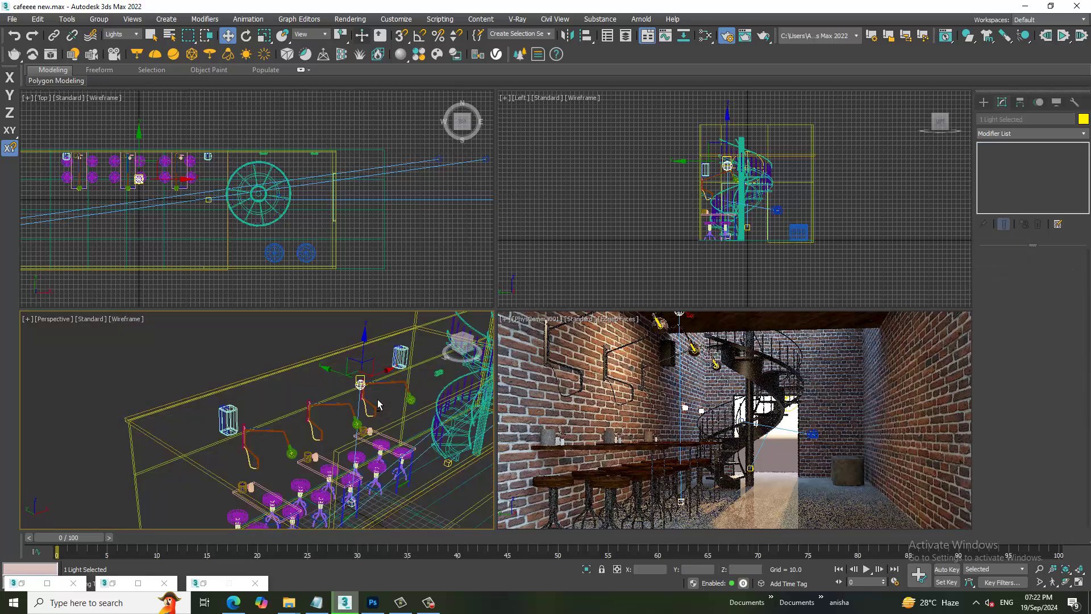
pyautogui.moveTo(393, 368); pyautogui.dragTo(288, 405)
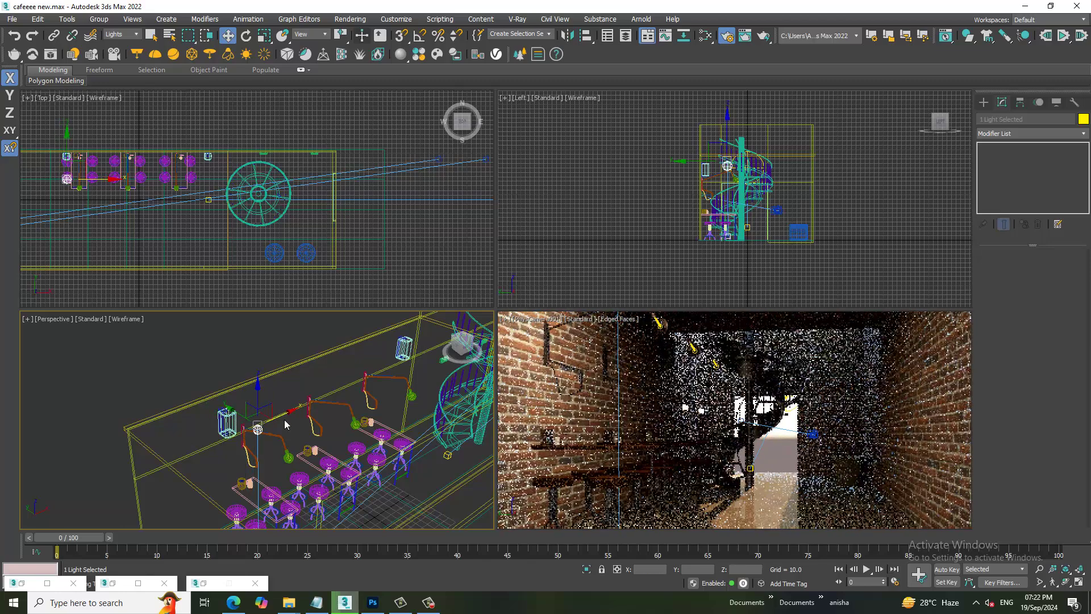
pyautogui.keyDown('shift'); pyautogui.moveTo(286, 420); pyautogui.dragTo(385, 394); pyautogui.keyUp('shift')
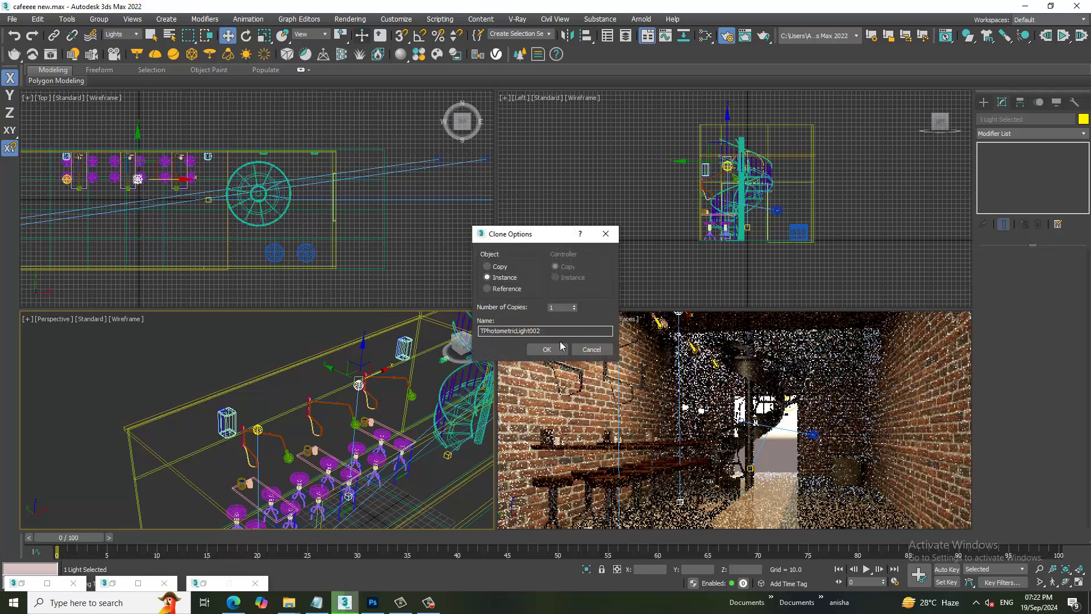
pyautogui.click(550, 348)
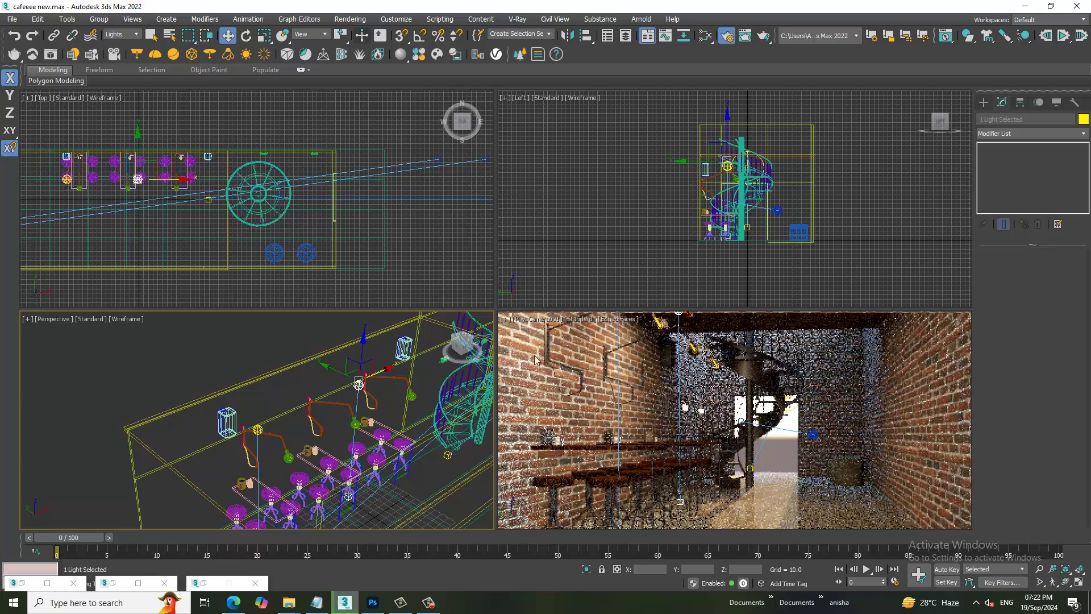
# Add a second instanced photometric light toward the spiral staircase
pyautogui.moveTo(458, 396)
pyautogui.mouseDown(button='middle')
pyautogui.moveTo(355, 453)
pyautogui.moveTo(300, 429)
pyautogui.mouseUp(button='middle')
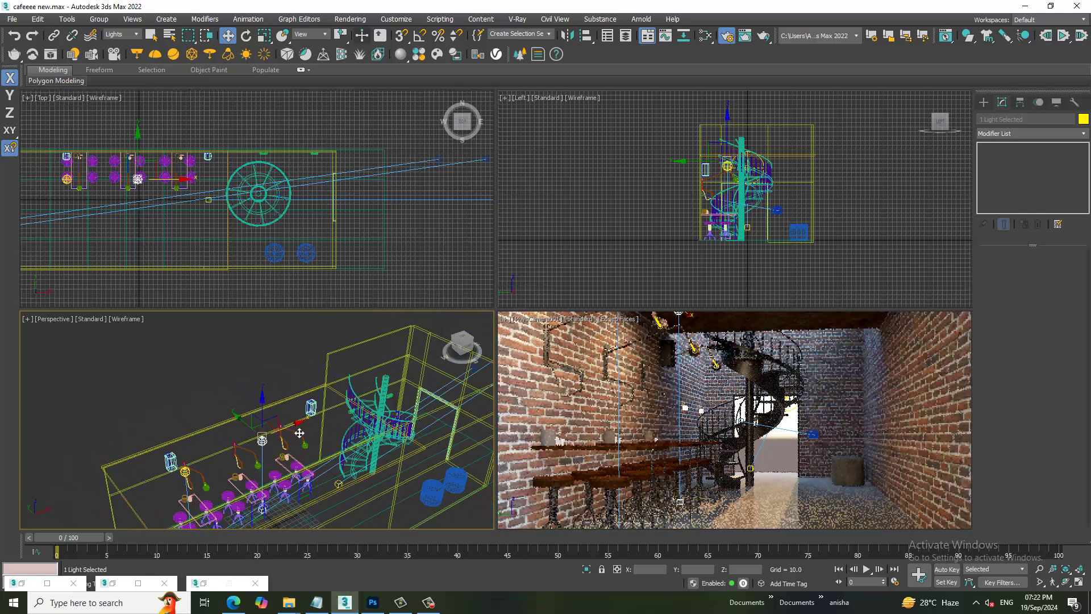
pyautogui.moveTo(299, 432); pyautogui.dragTo(400, 403)
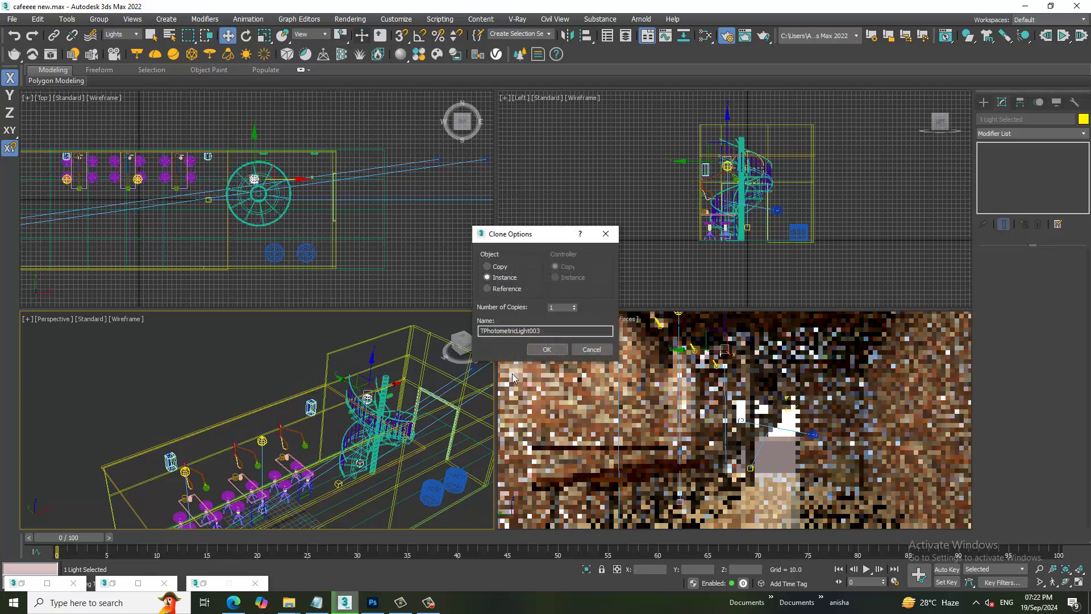
pyautogui.click(545, 349)
pyautogui.keyDown('alt'); pyautogui.moveTo(398, 432); pyautogui.dragTo(421, 417, button='middle'); pyautogui.keyUp('alt')
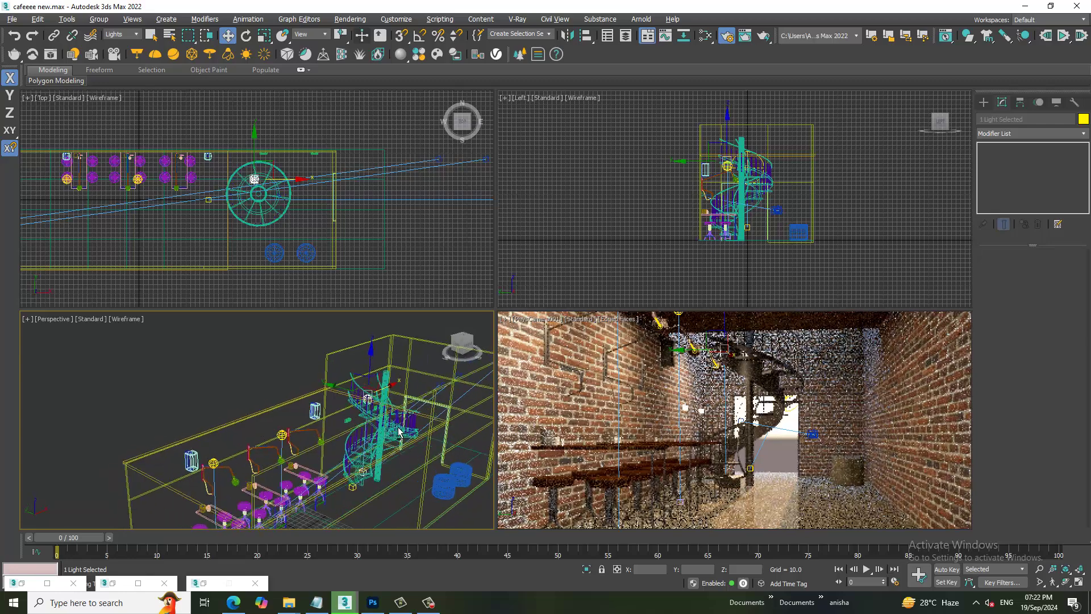
# Maximize the camera viewport and render the cafe interior at 1920 x 1080 in the V-Ray Frame Buffer
pyautogui.click(768, 454)
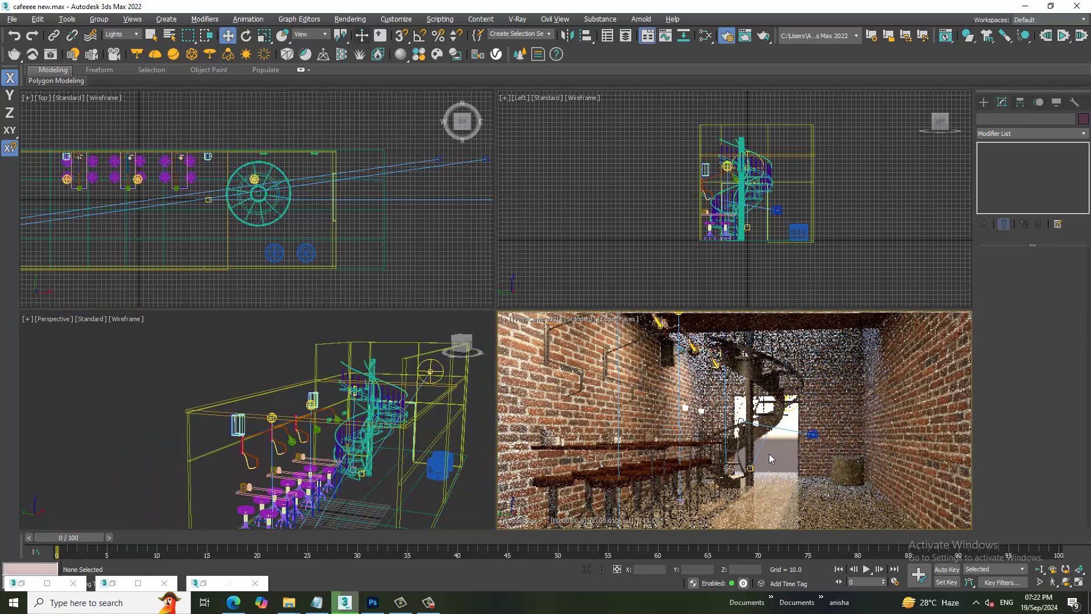
pyautogui.hotkey('alt', 'w')
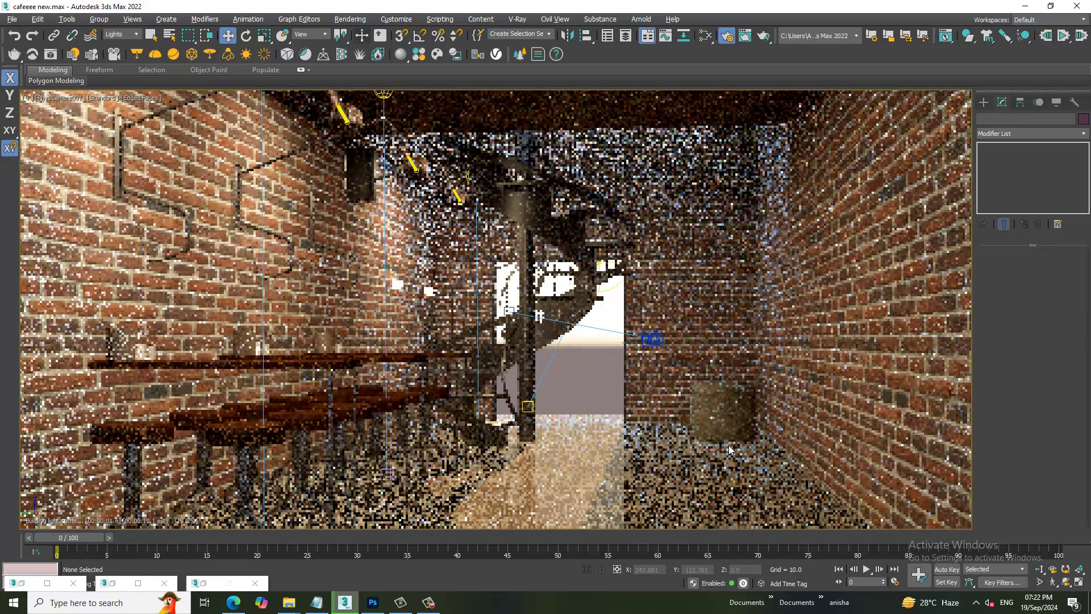
pyautogui.click(350, 20)
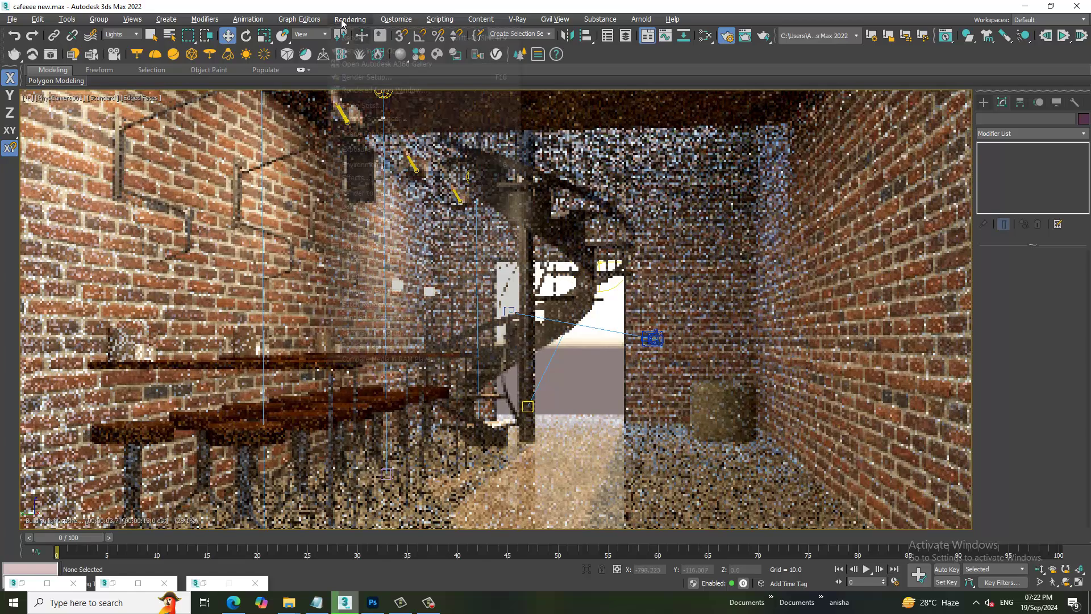
pyautogui.click(353, 39)
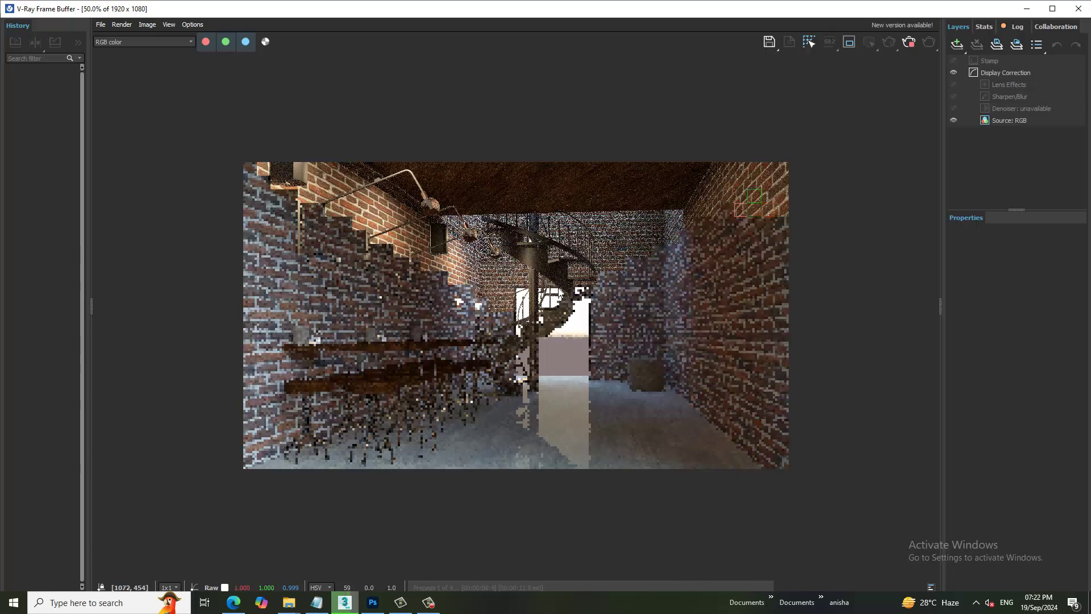
pyautogui.click(316, 603)
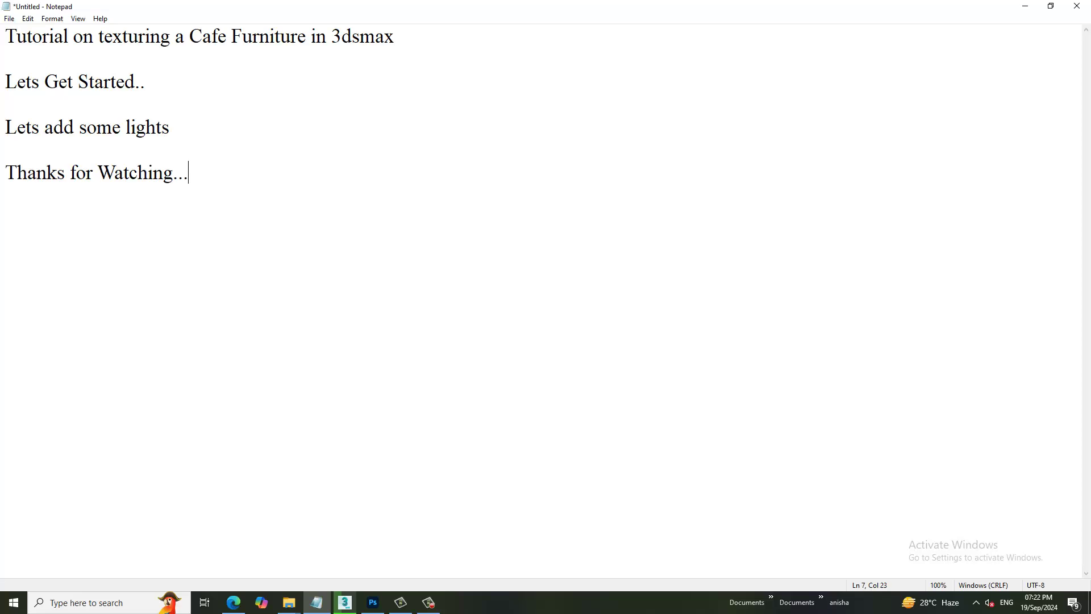
pyautogui.click(1023, 8)
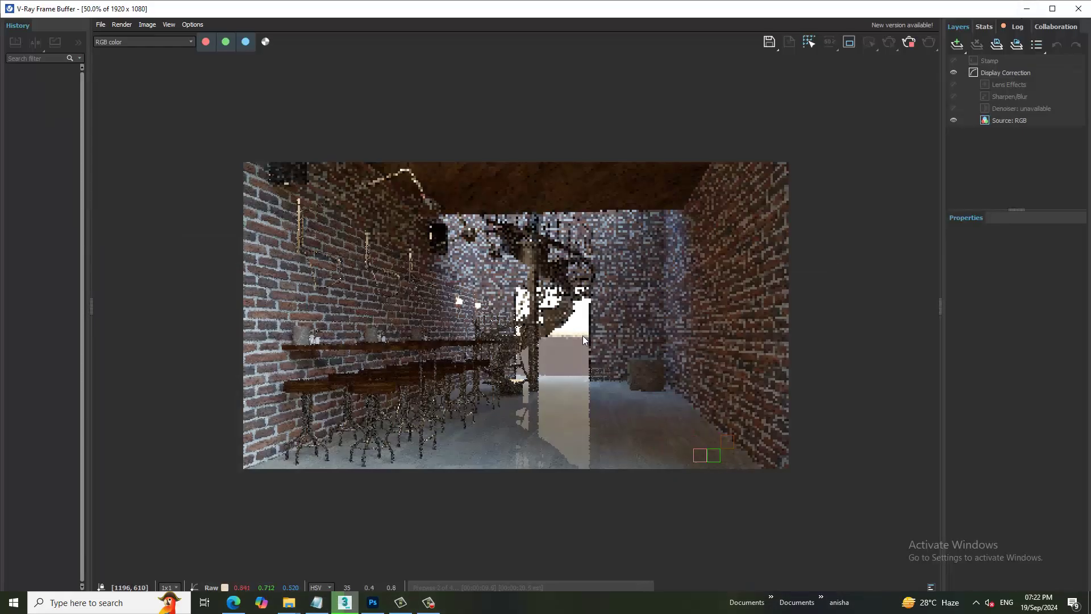